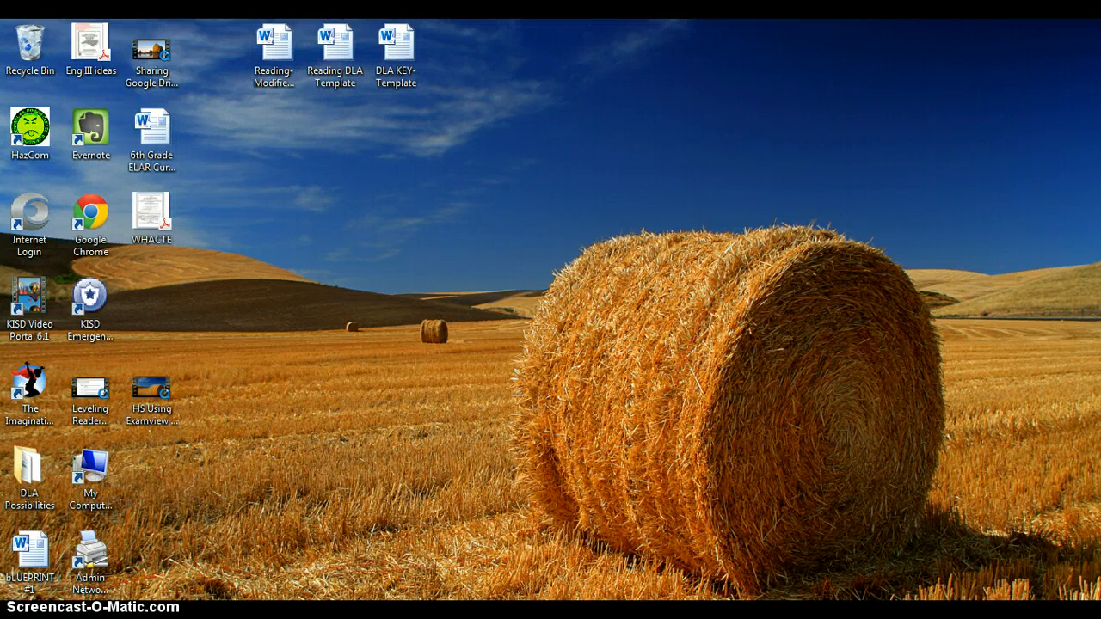
# Locate ExamView Test Generator among the installed programs, under Applications and ExamView Pro, and view its shortcut options
pyautogui.click(23, 597)
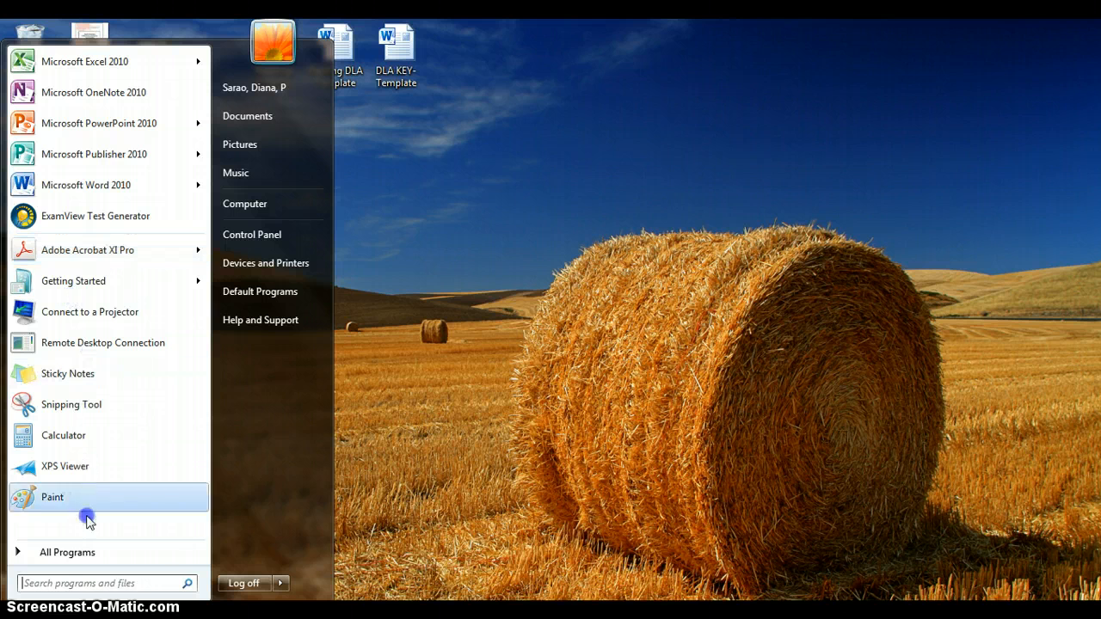
pyautogui.click(64, 555)
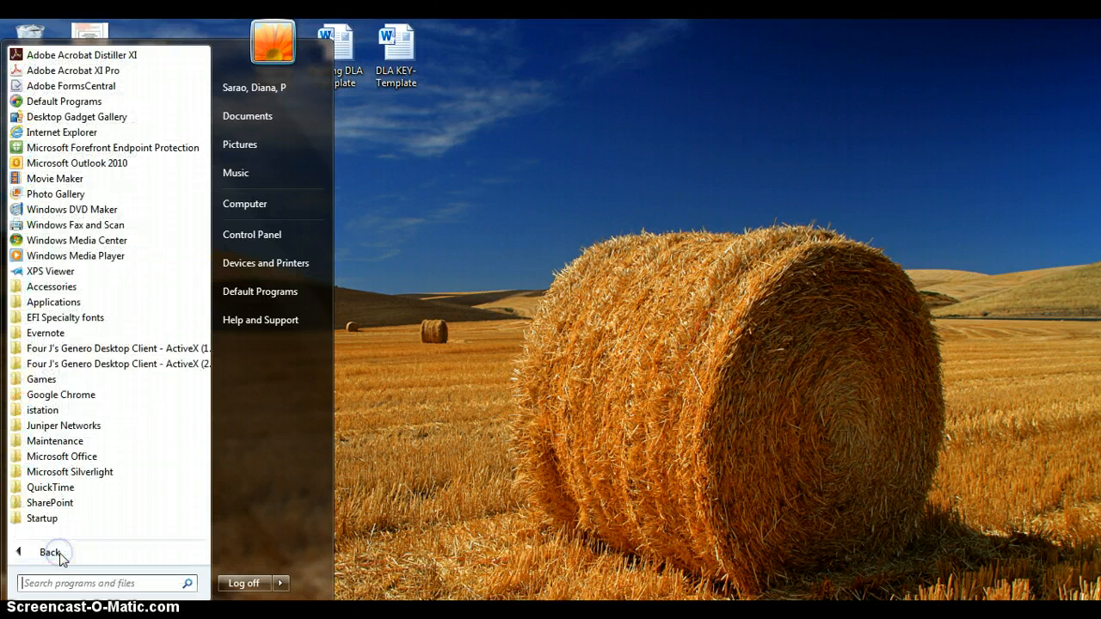
pyautogui.click(69, 304)
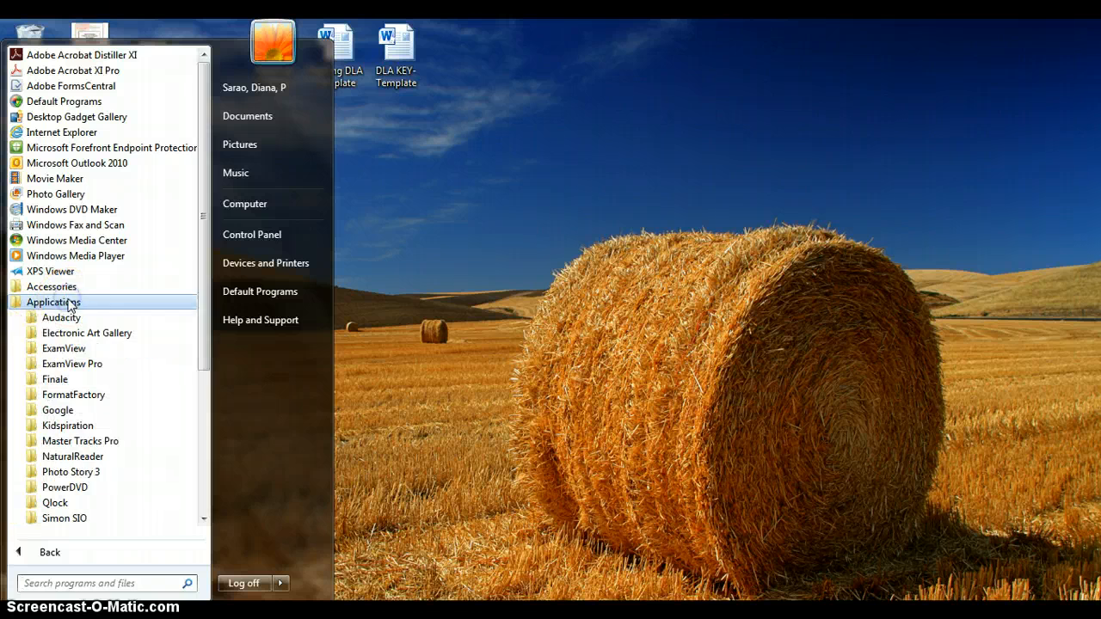
pyautogui.click(87, 366)
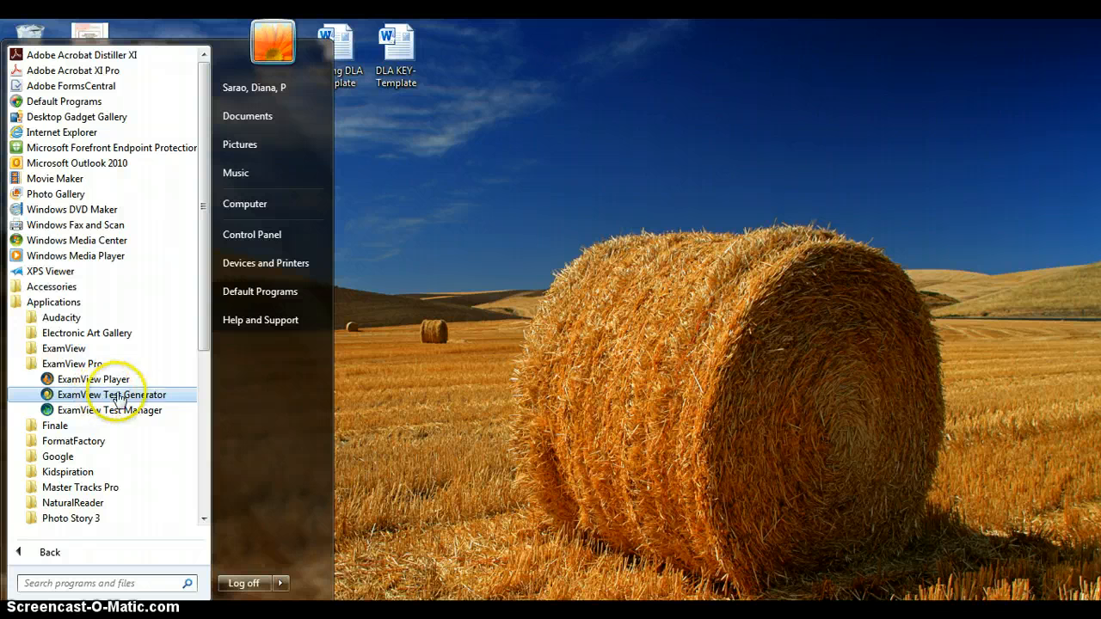
pyautogui.rightClick(90, 398)
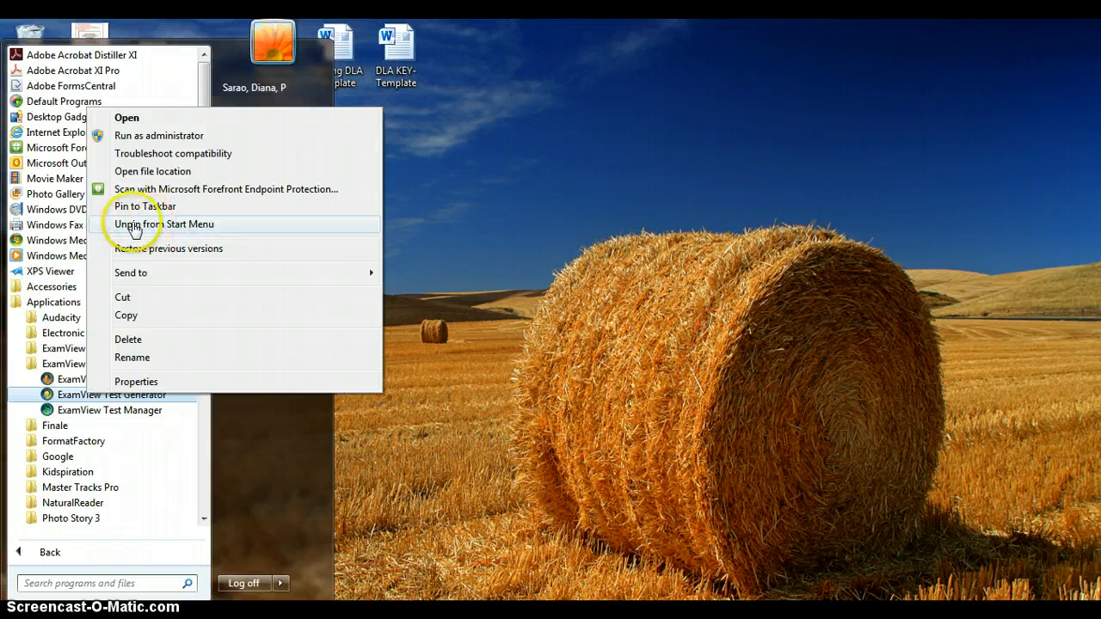
pyautogui.click(244, 425)
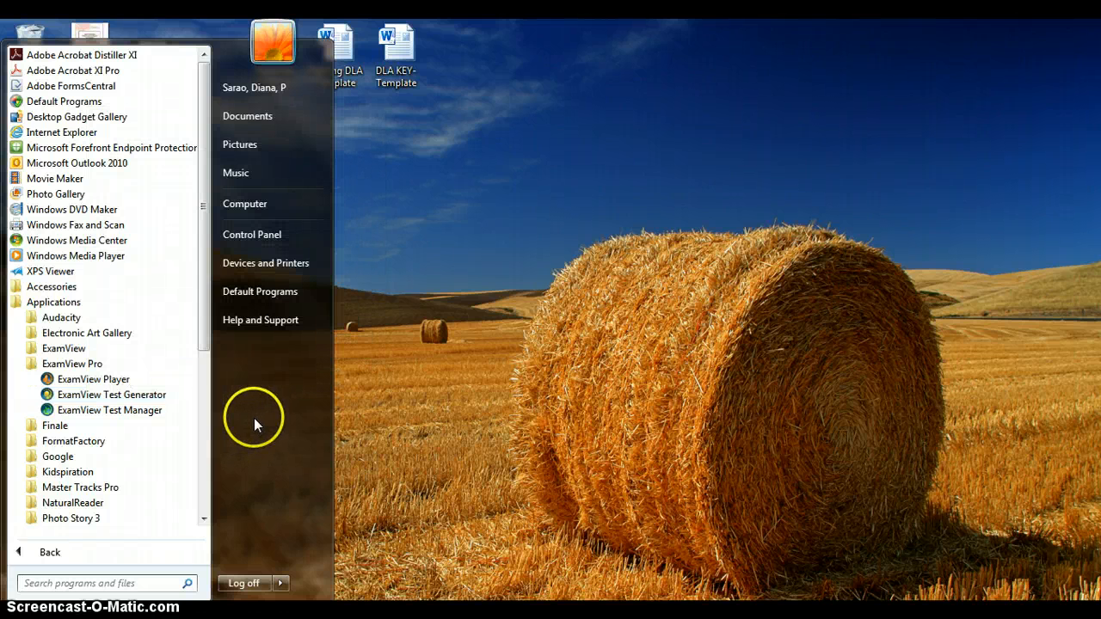
pyautogui.click(546, 401)
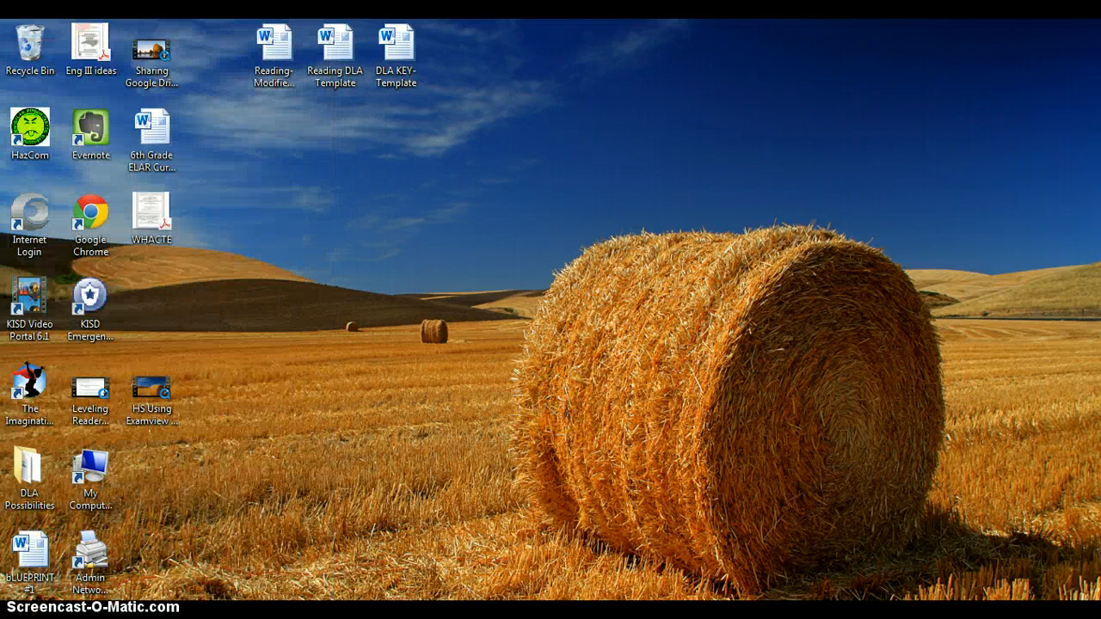
# Launch ExamView Test Generator and start creating a new test using the wizard
pyautogui.click(19, 614)
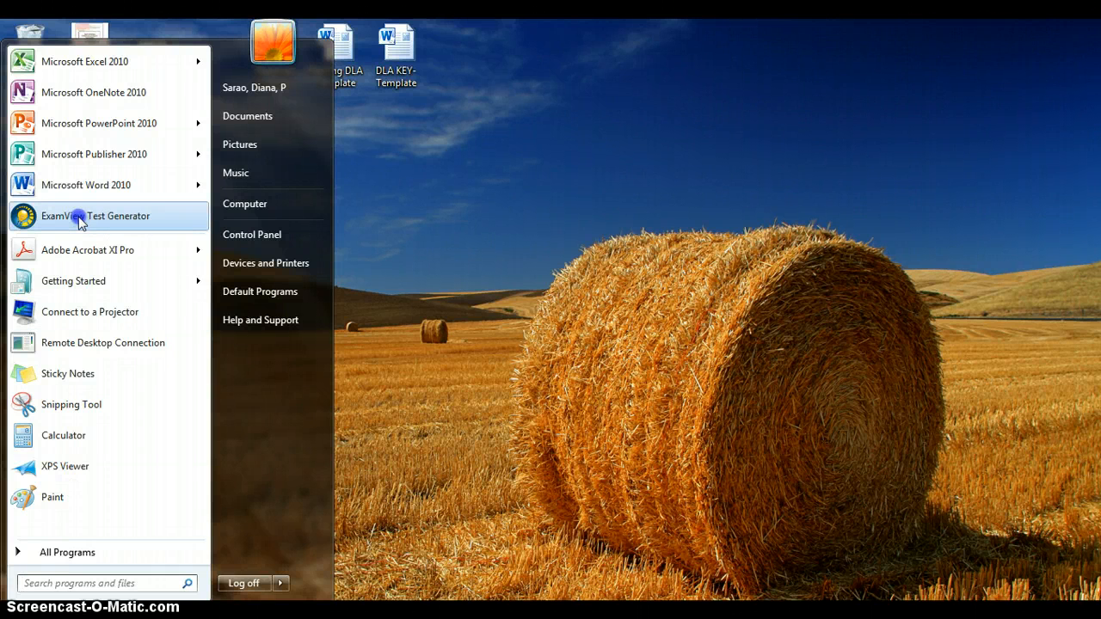
pyautogui.click(79, 218)
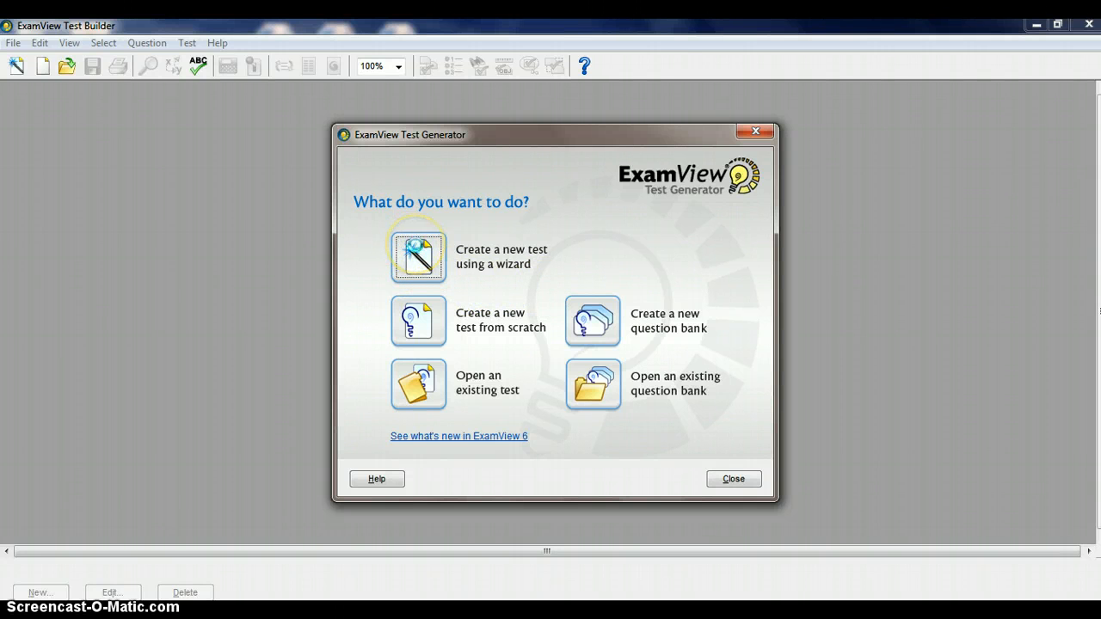
pyautogui.click(418, 256)
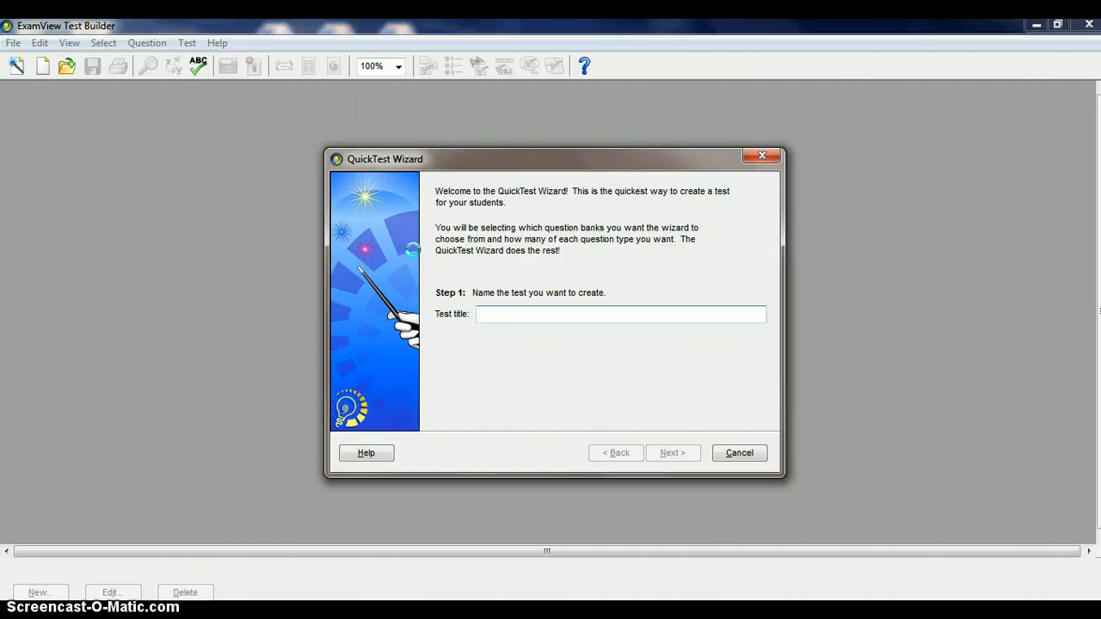
# Title the test "Unit 1 Academic" and continue to the question bank selection
pyautogui.write('Unit')
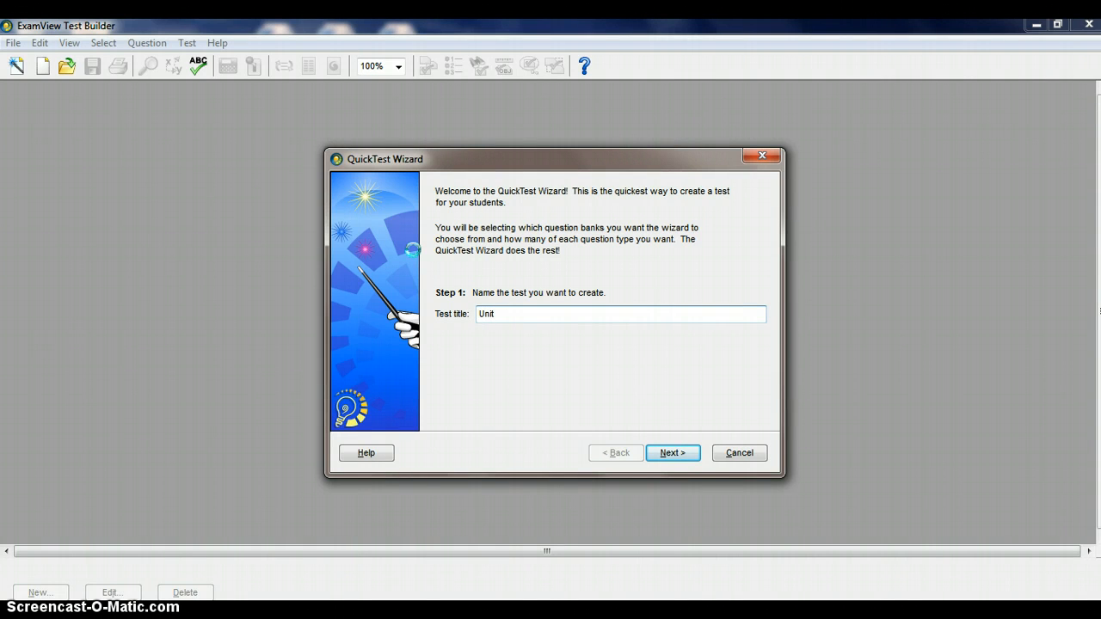
pyautogui.write(' 1 Academic')
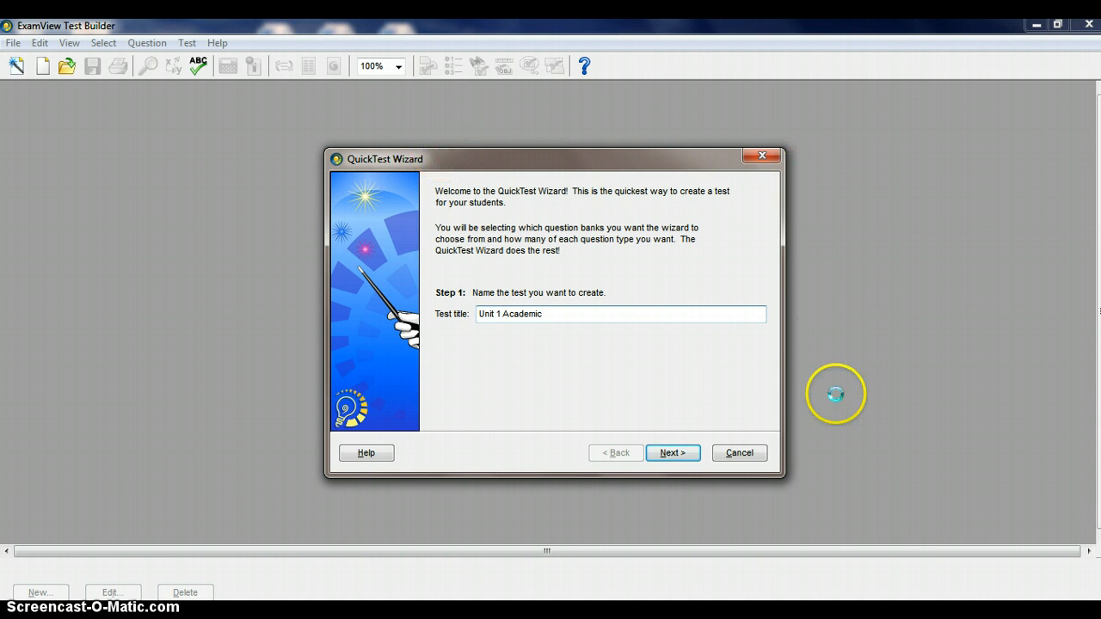
pyautogui.click(673, 453)
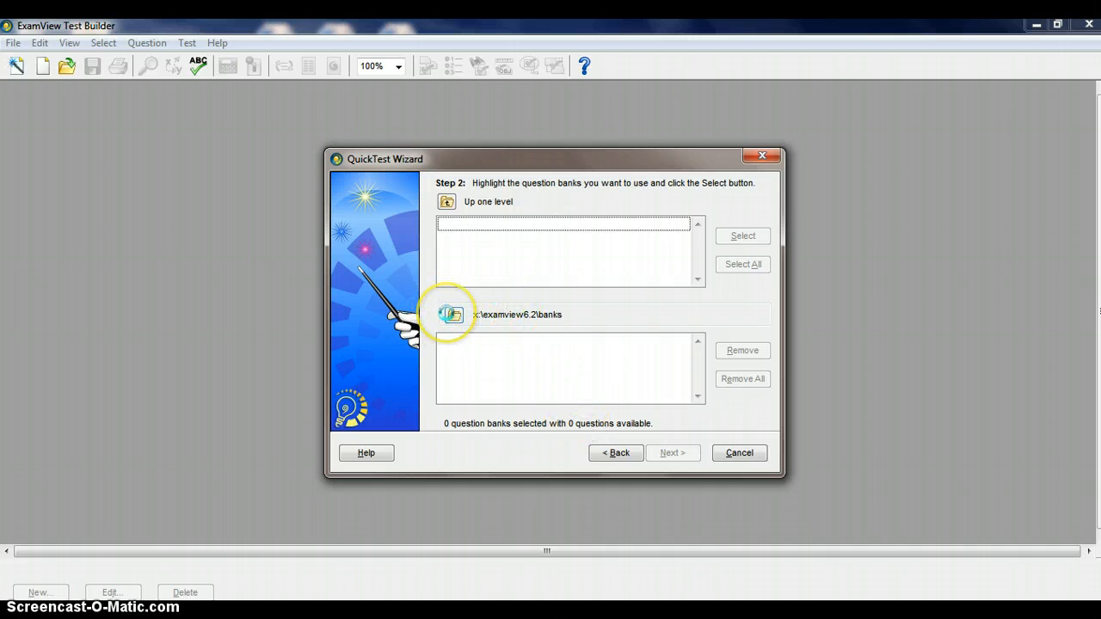
# Browse for question bank files, expanding the curriculumresources$ (R:) drive through Junior High and Language Arts to Grade 7
pyautogui.click(450, 314)
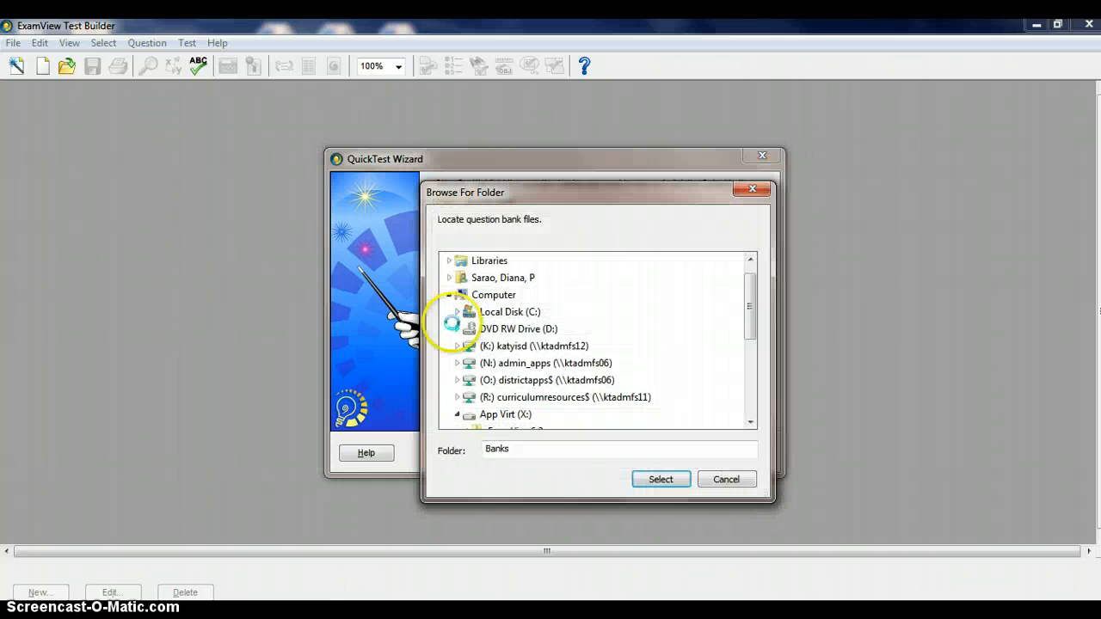
pyautogui.click(457, 398)
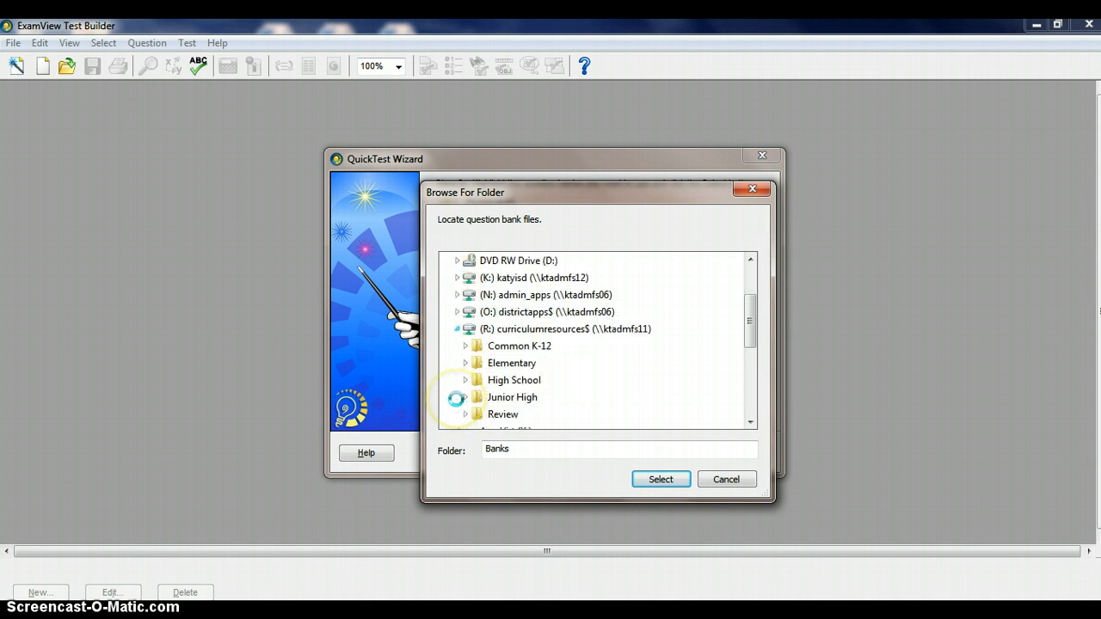
pyautogui.click(464, 398)
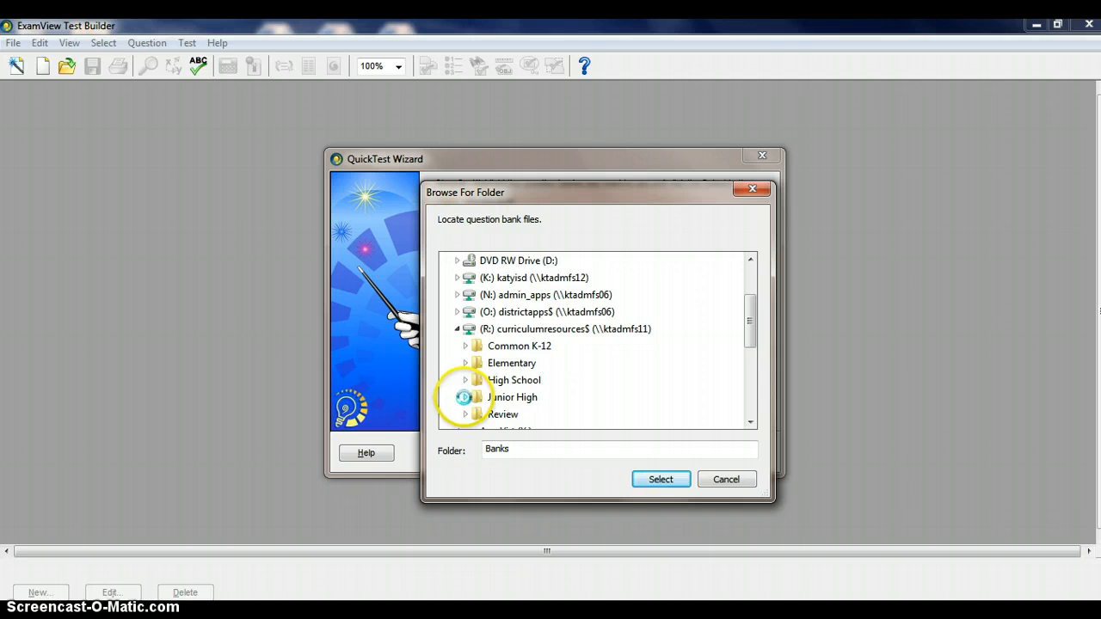
pyautogui.click(473, 346)
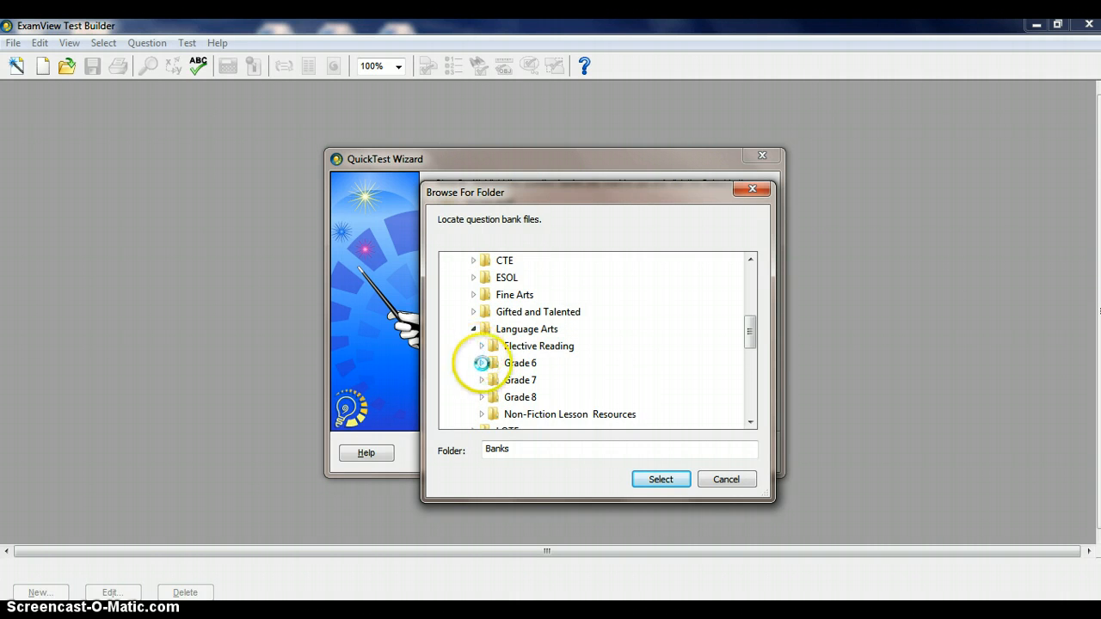
pyautogui.click(483, 380)
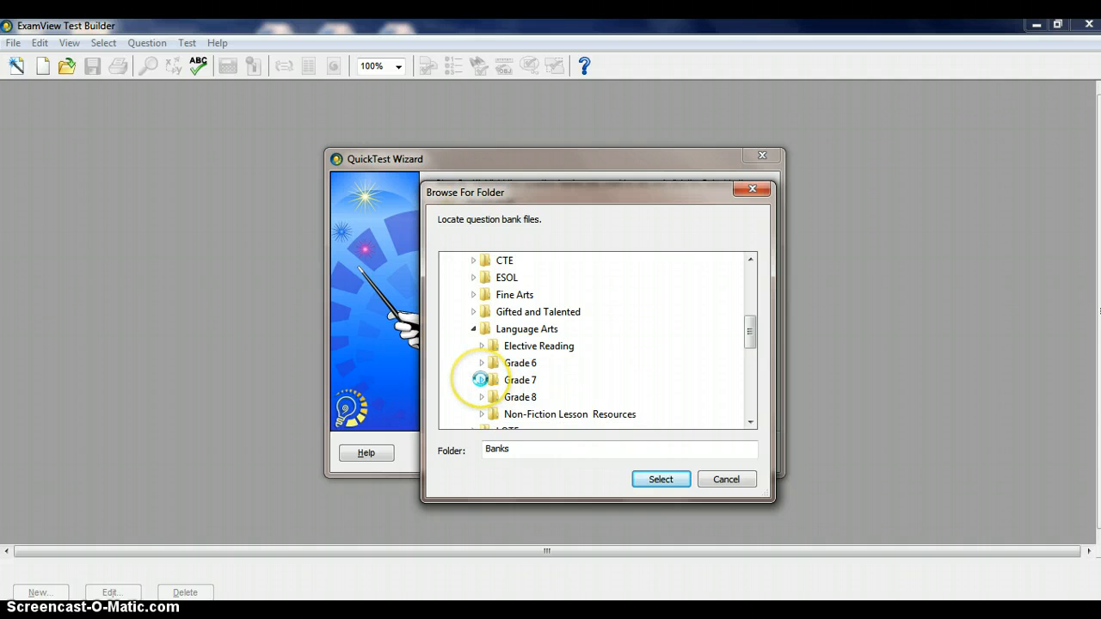
# Choose the Gr7_Unit_Tests folder inside Grade 7's Teacher and Exam View folders as the question bank location
pyautogui.click(751, 422)
pyautogui.click(751, 423)
pyautogui.click(751, 422)
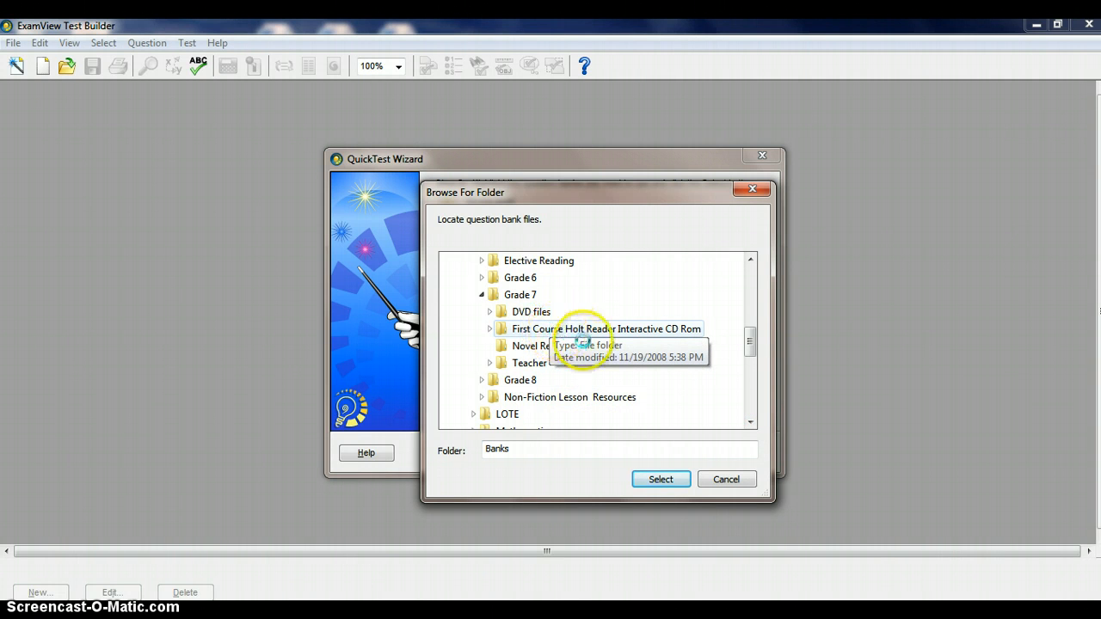
pyautogui.click(489, 363)
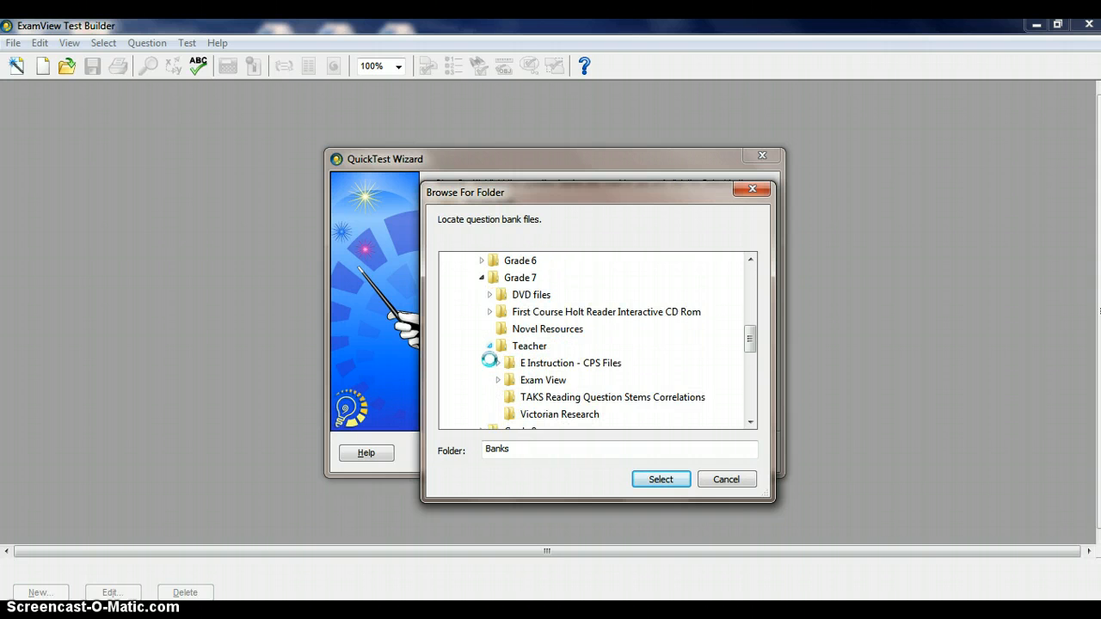
pyautogui.click(749, 421)
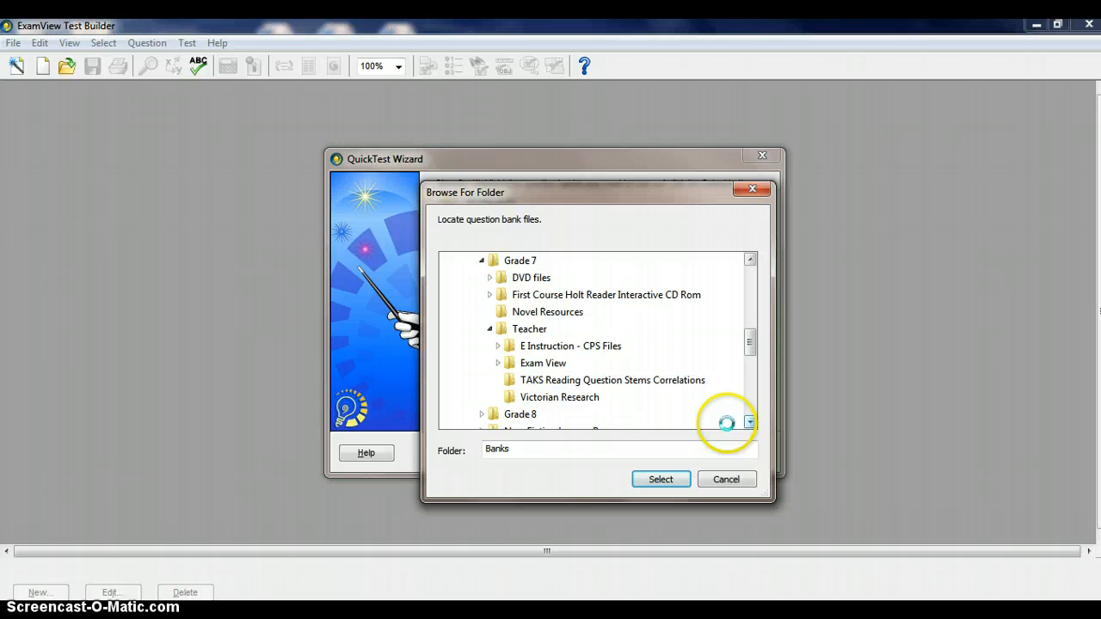
pyautogui.click(497, 363)
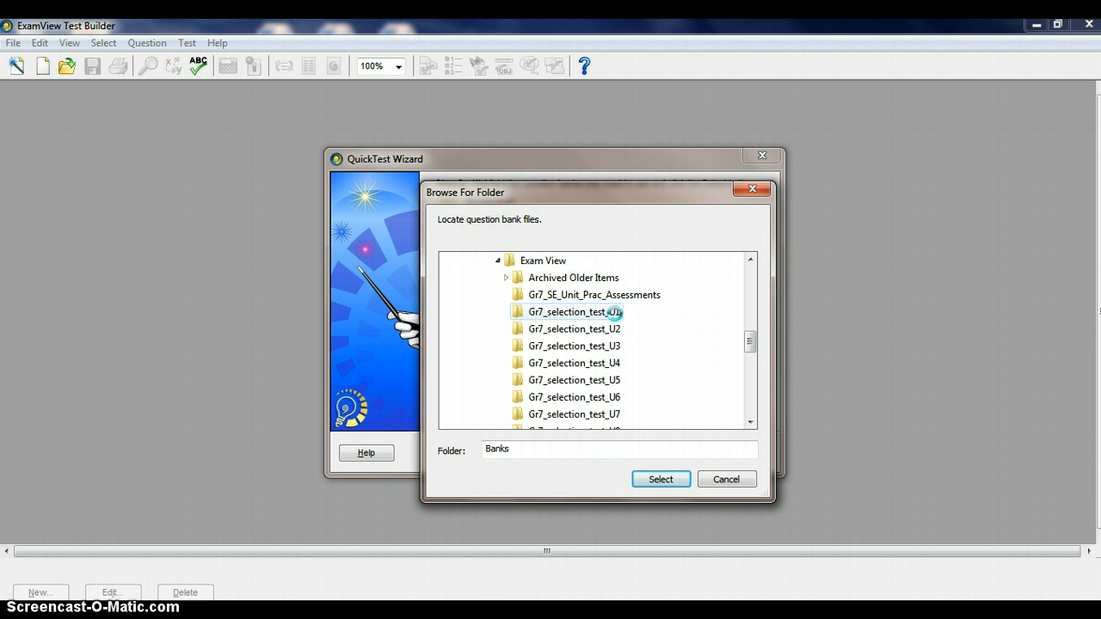
pyautogui.moveTo(749, 332); pyautogui.dragTo(751, 349)
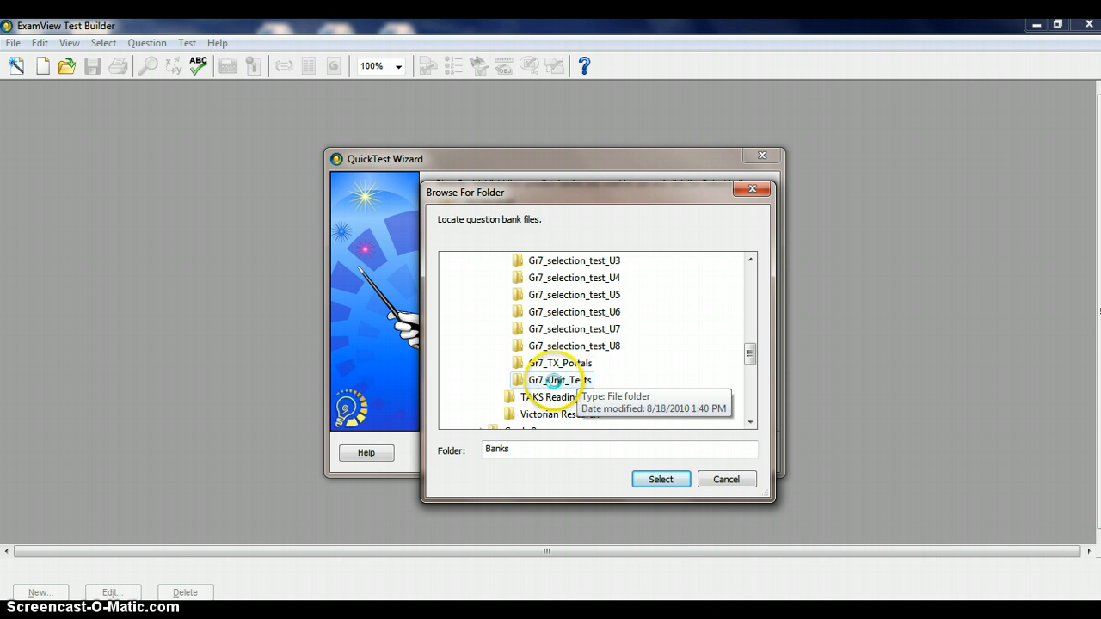
pyautogui.click(551, 380)
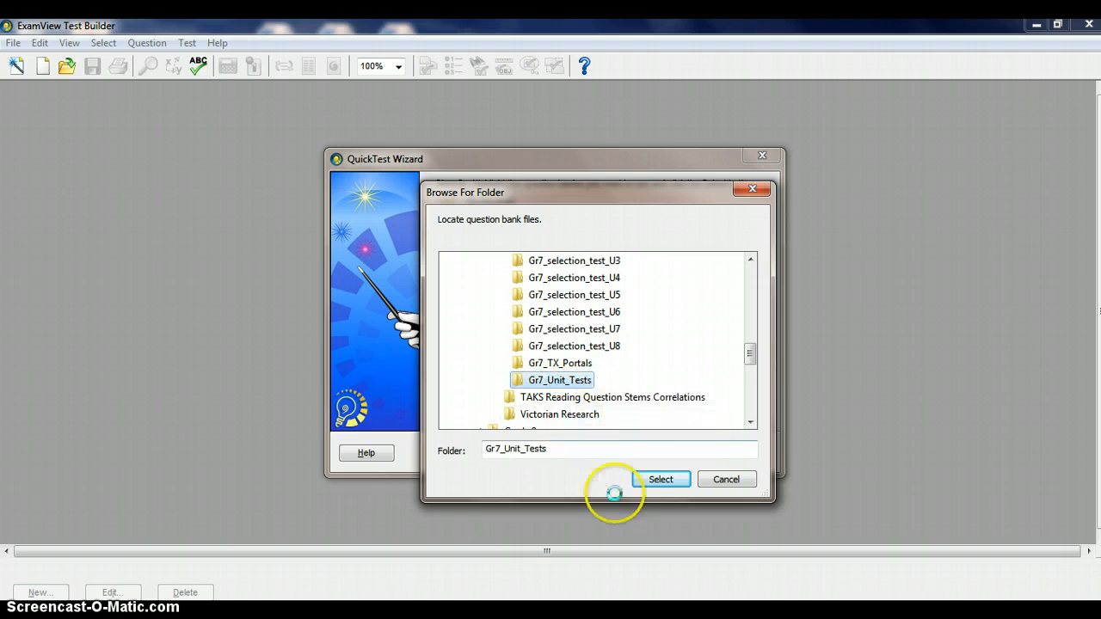
pyautogui.click(660, 478)
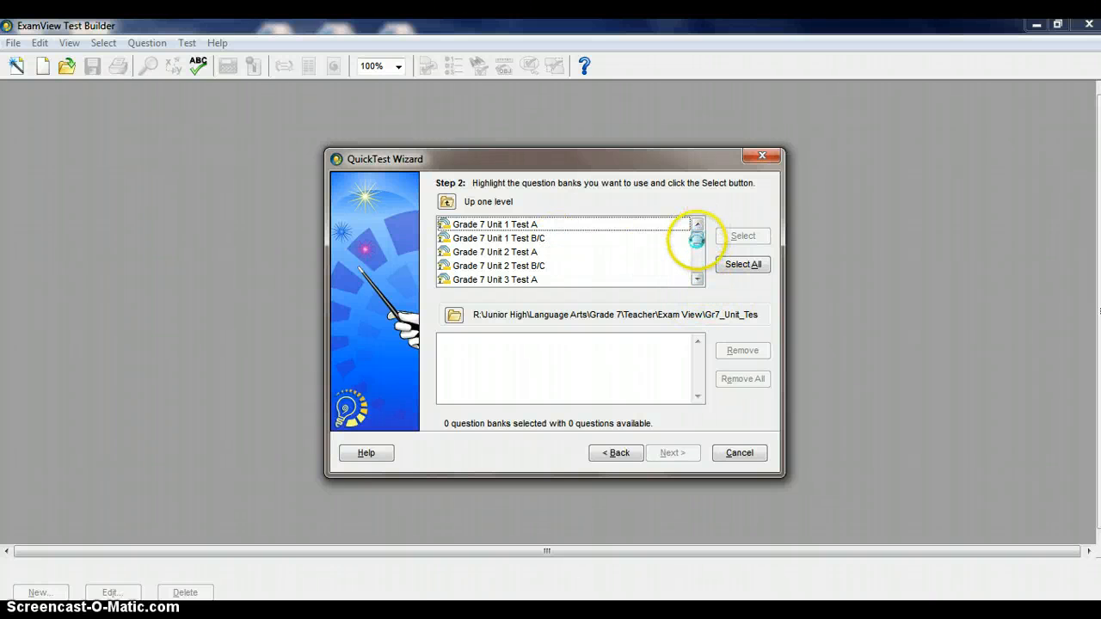
# Add the question bank "Grade 7 Unit 4 Test A" to the selected banks
pyautogui.click(698, 279)
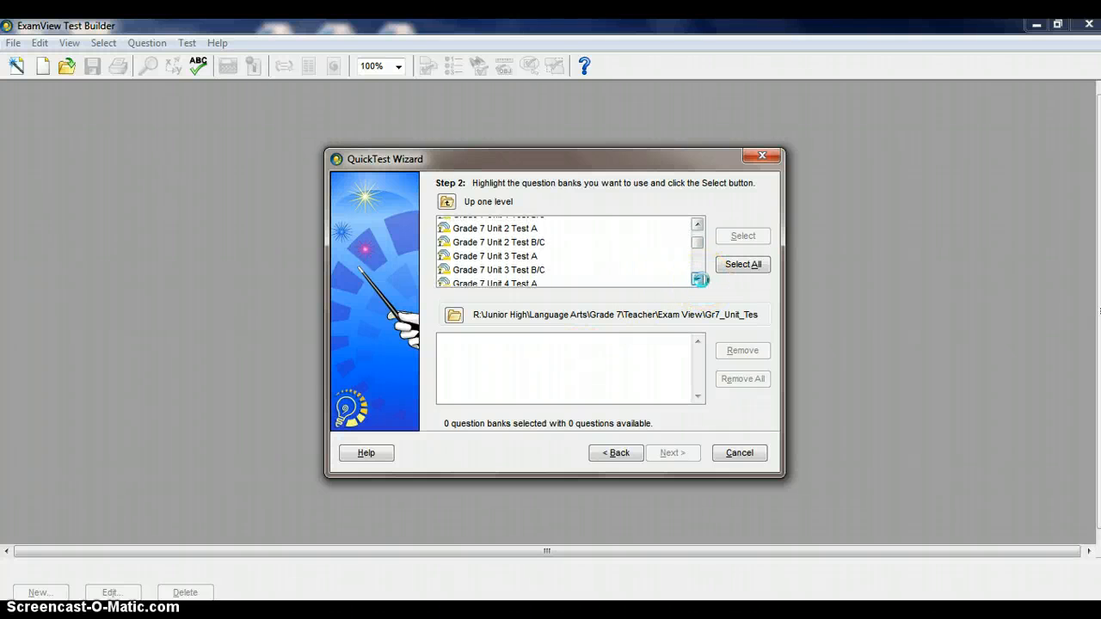
pyautogui.click(699, 280)
pyautogui.click(699, 279)
pyautogui.click(699, 280)
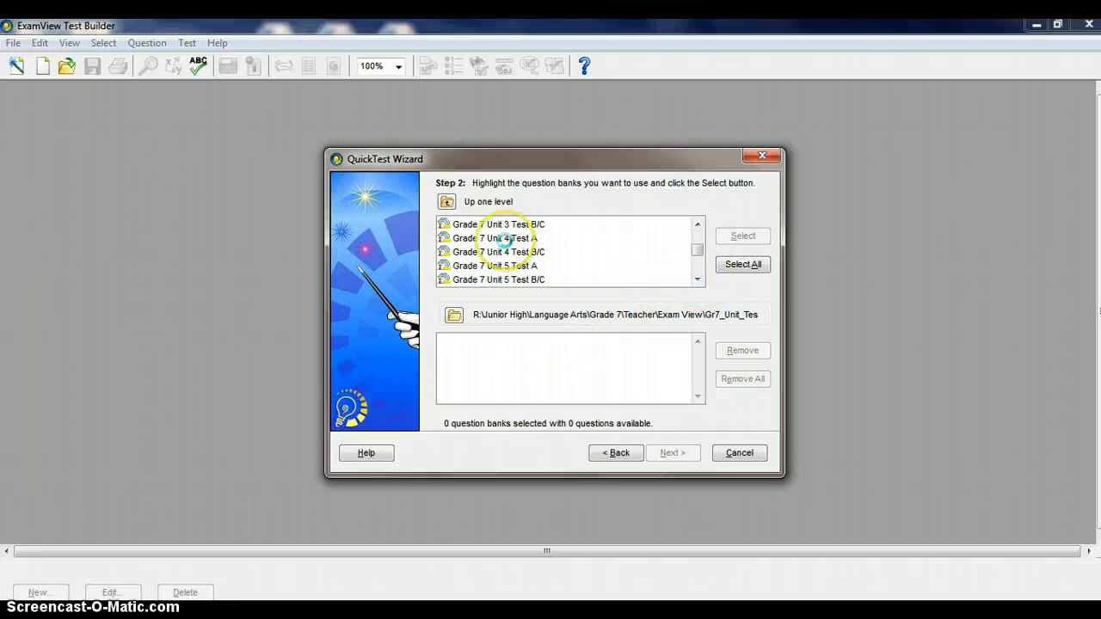
pyautogui.click(505, 239)
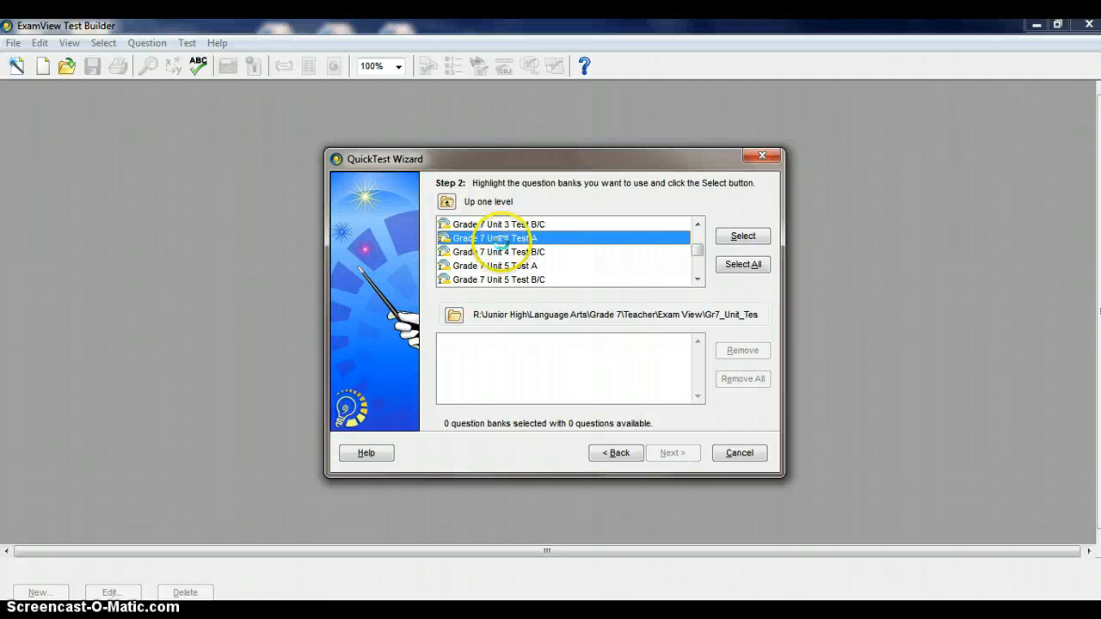
pyautogui.click(745, 236)
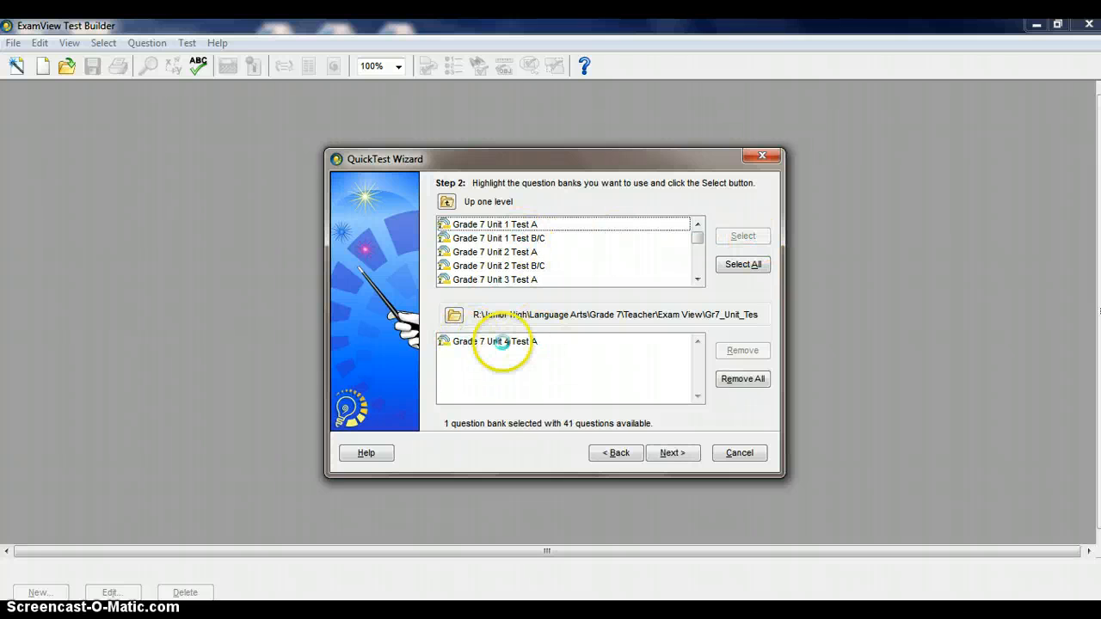
# Add the question bank "Grade 7 Unit 8 Test A" to the selected banks
pyautogui.click(700, 278)
pyautogui.click(699, 279)
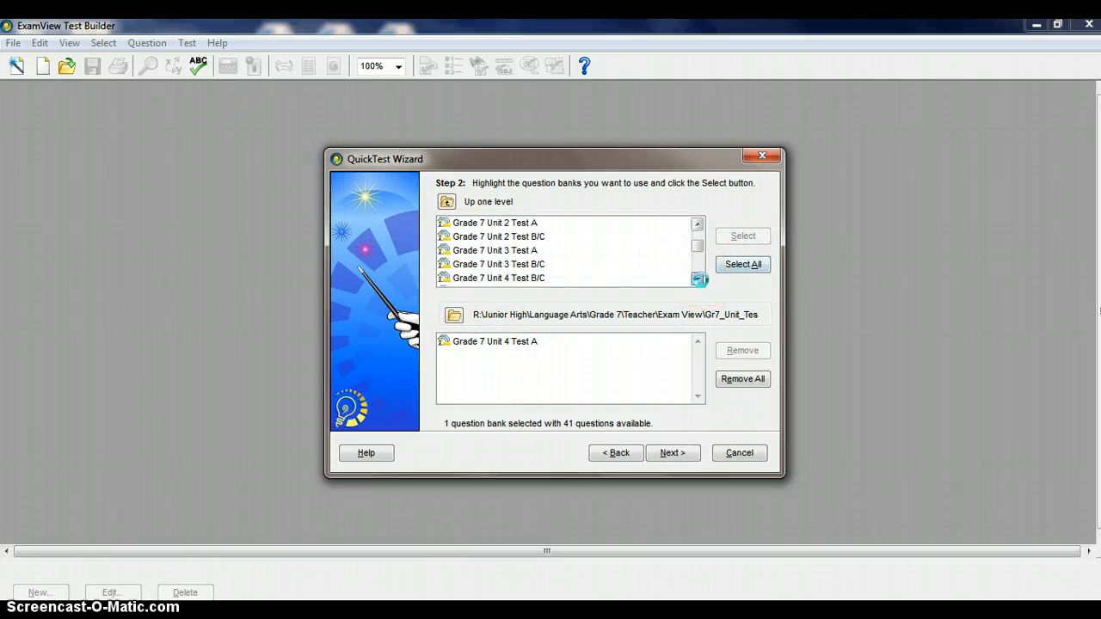
pyautogui.click(700, 279)
pyautogui.click(700, 279)
pyautogui.click(700, 279)
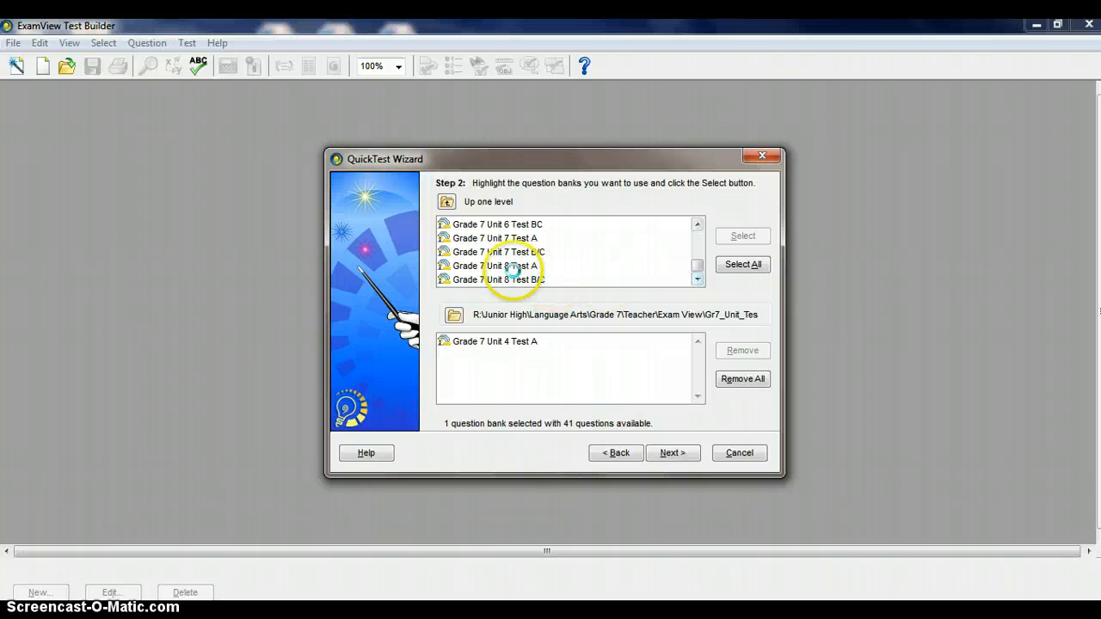
pyautogui.click(514, 267)
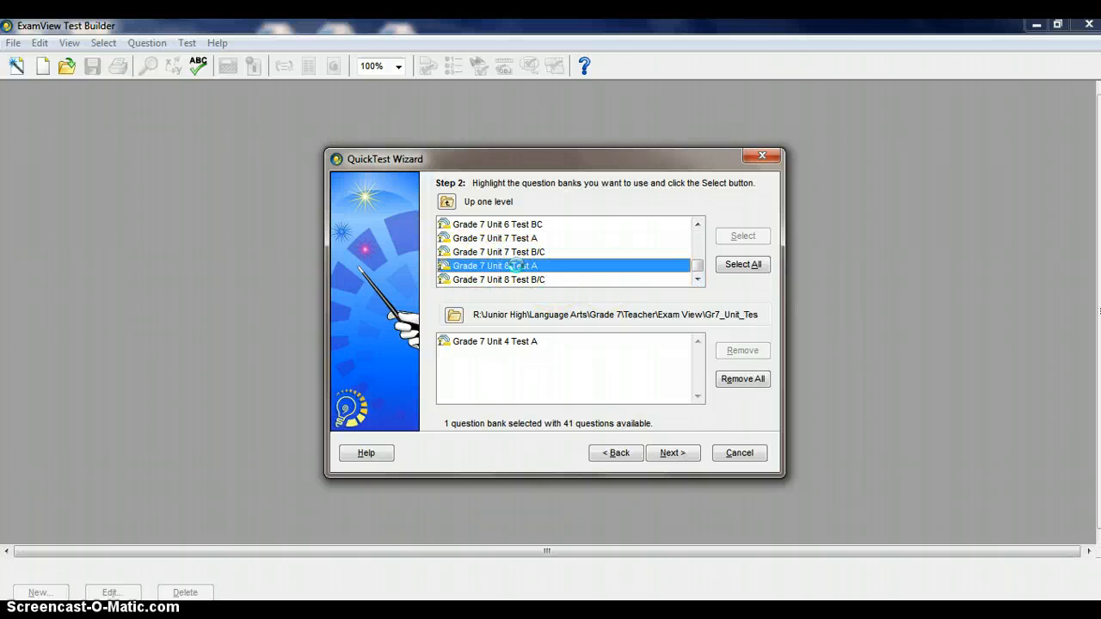
pyautogui.click(758, 234)
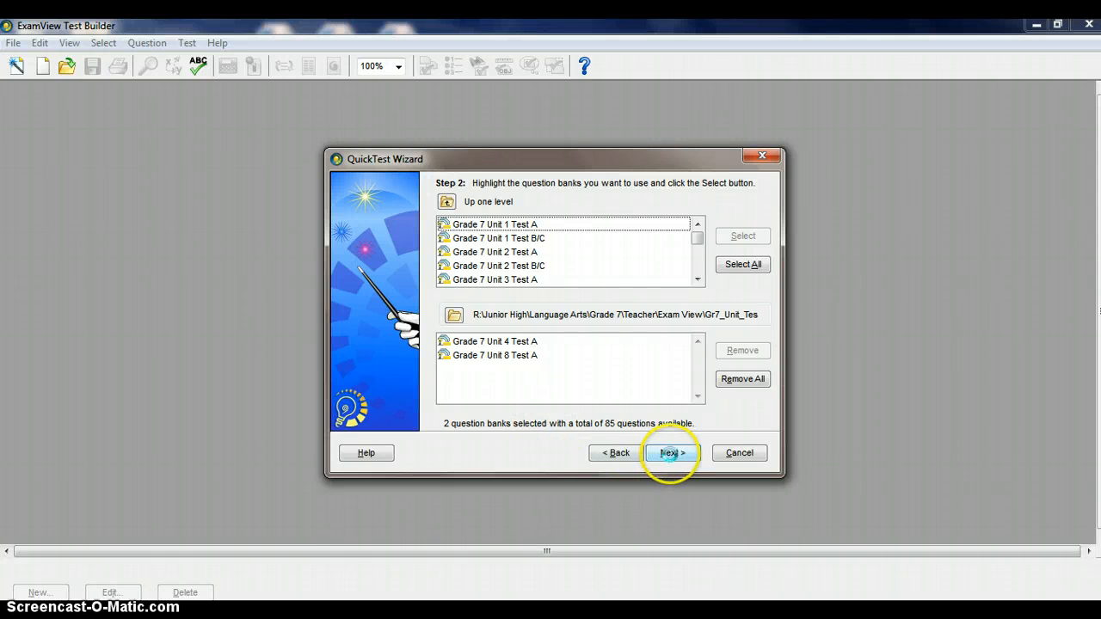
# Set the test to 74 multiple choice, 0 short answer and 2 essay questions, and continue to the test summary
pyautogui.click(672, 453)
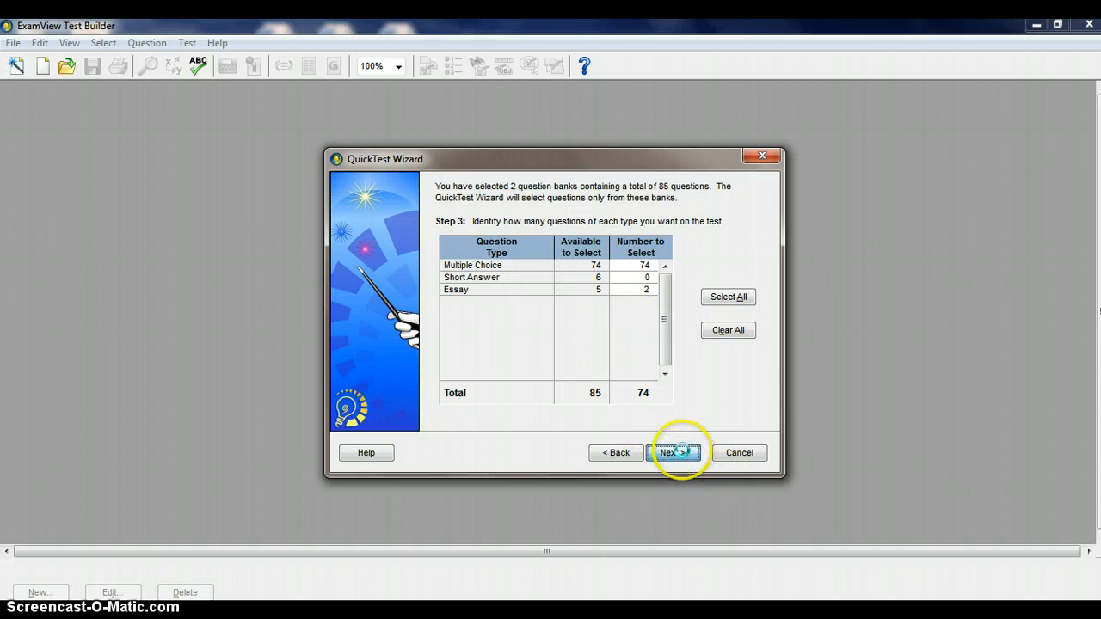
pyautogui.click(679, 452)
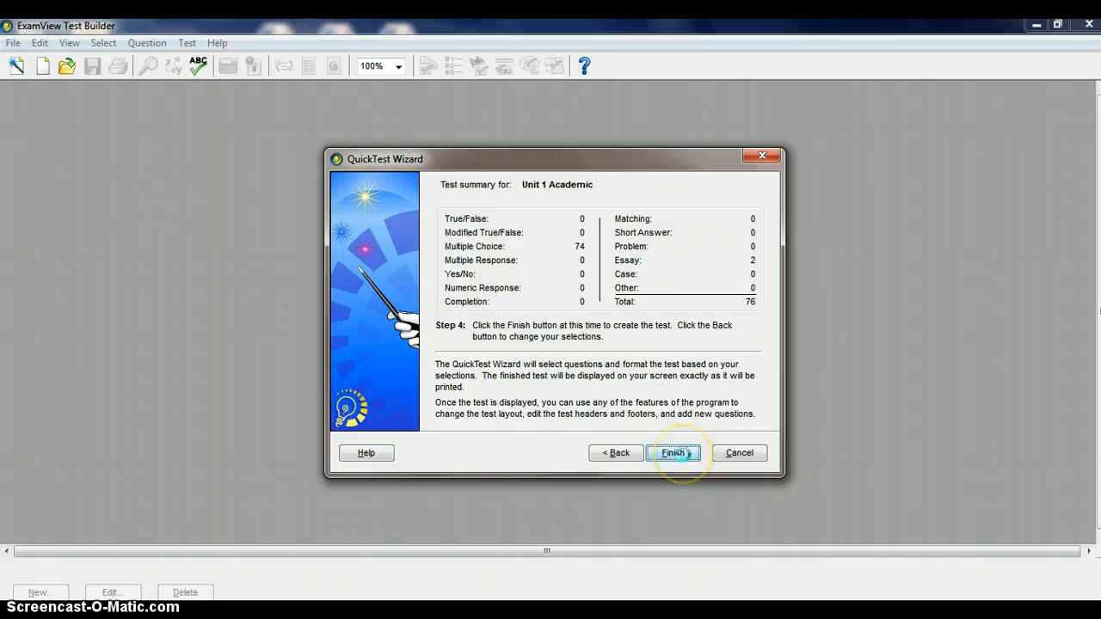
# Finish the QuickTest Wizard to create the Unit 1 Academic test
pyautogui.click(679, 453)
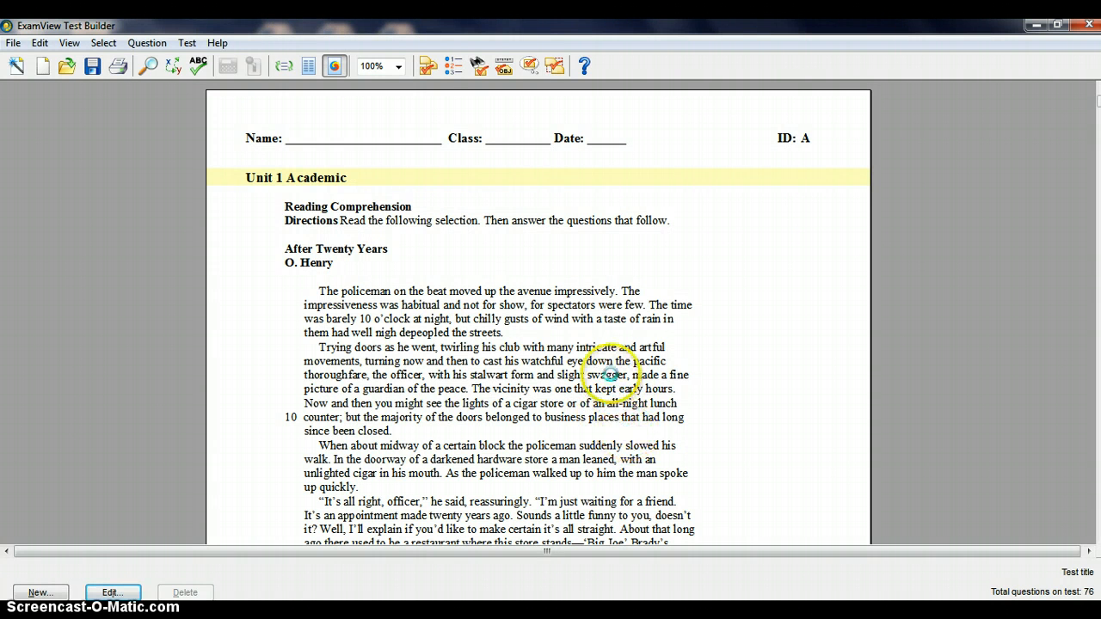
# Look through the generated test from the "After Twenty Years" passage to the punctuation questions on page 12
pyautogui.scroll(-2, 448, 374)
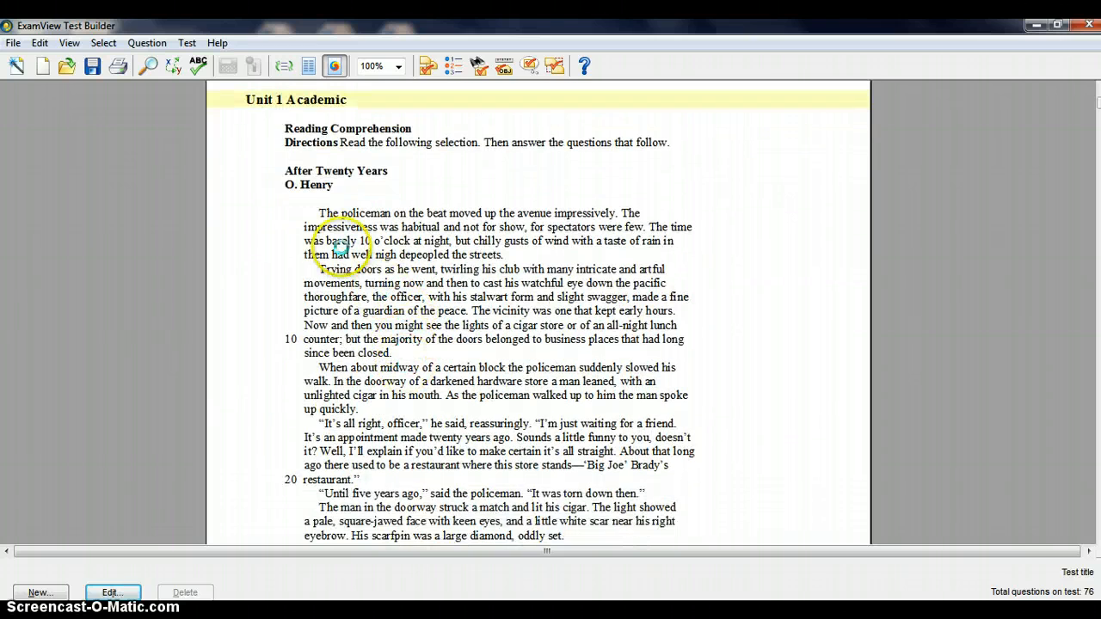
pyautogui.scroll(-10, 398, 383)
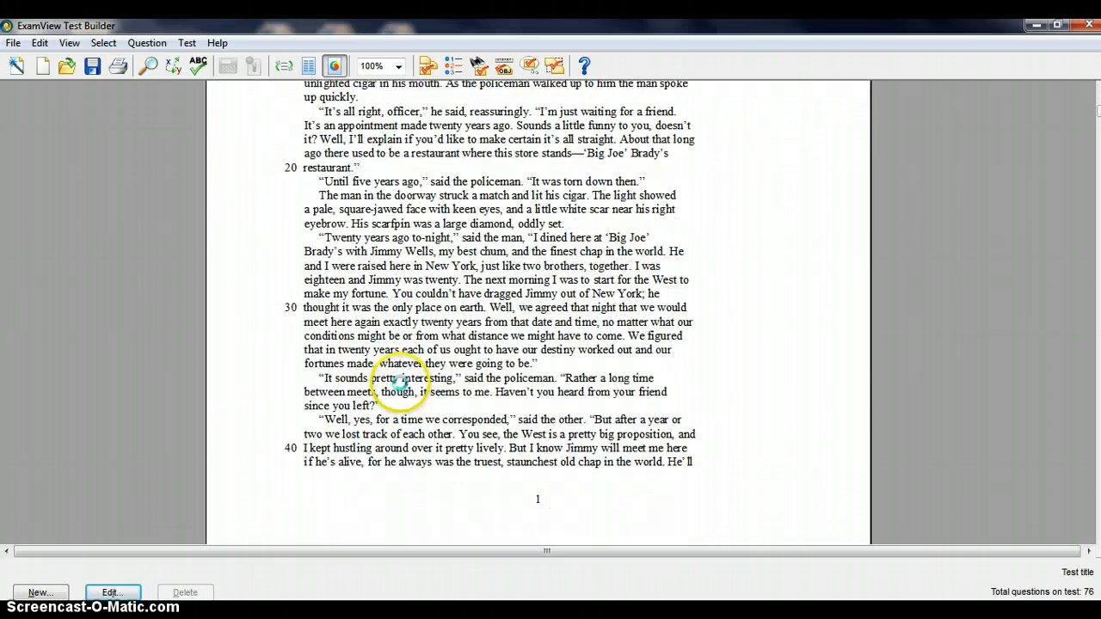
pyautogui.scroll(-20, 400, 397)
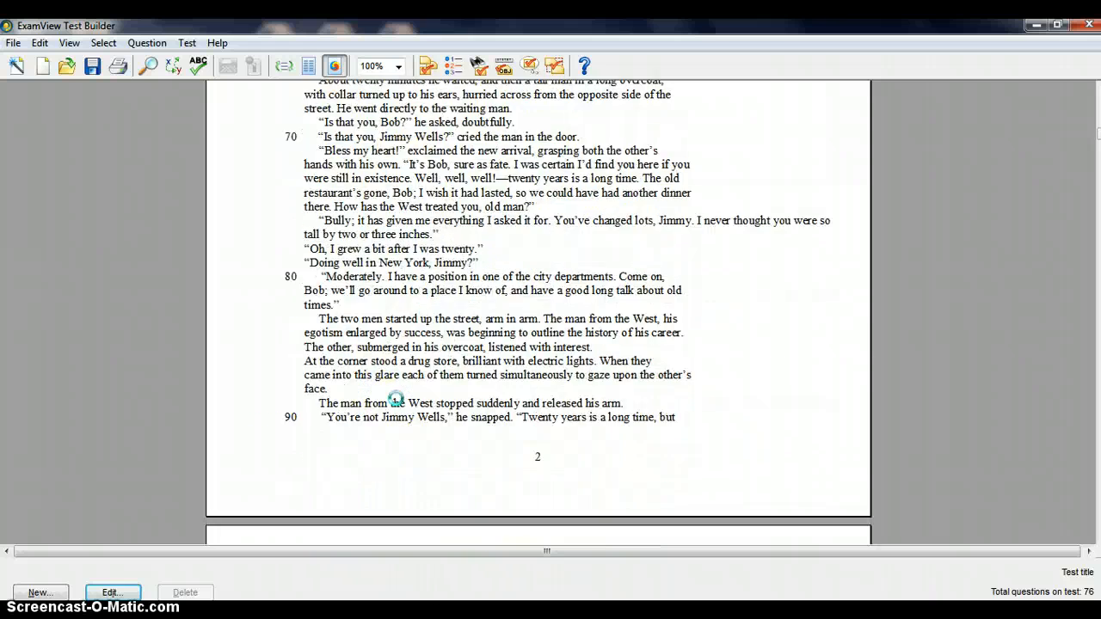
pyautogui.scroll(-20, 394, 397)
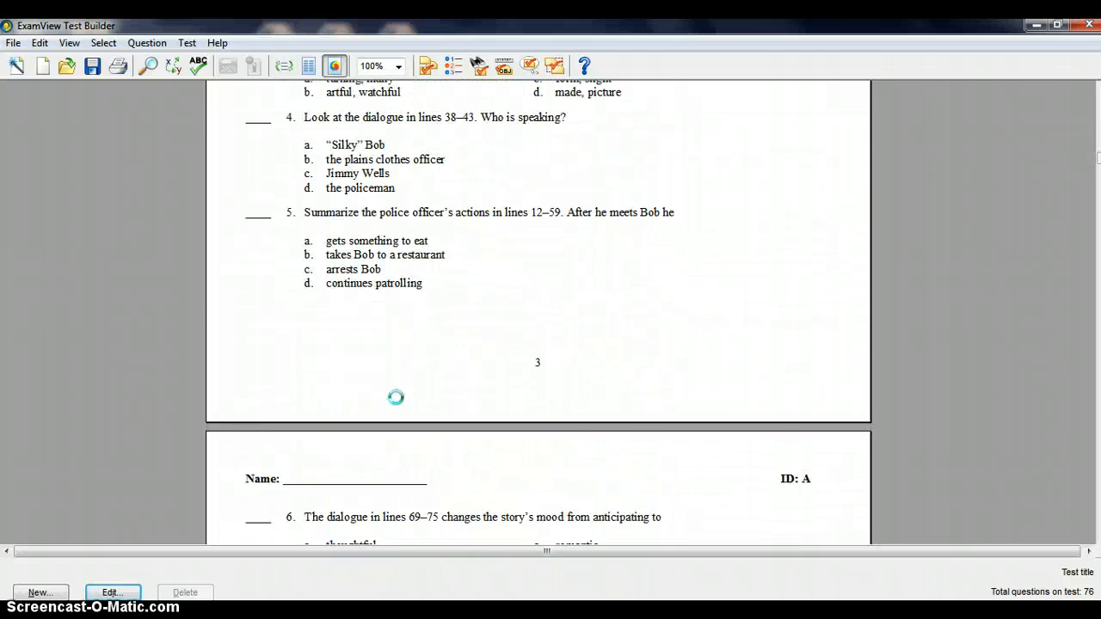
pyautogui.scroll(-20, 394, 397)
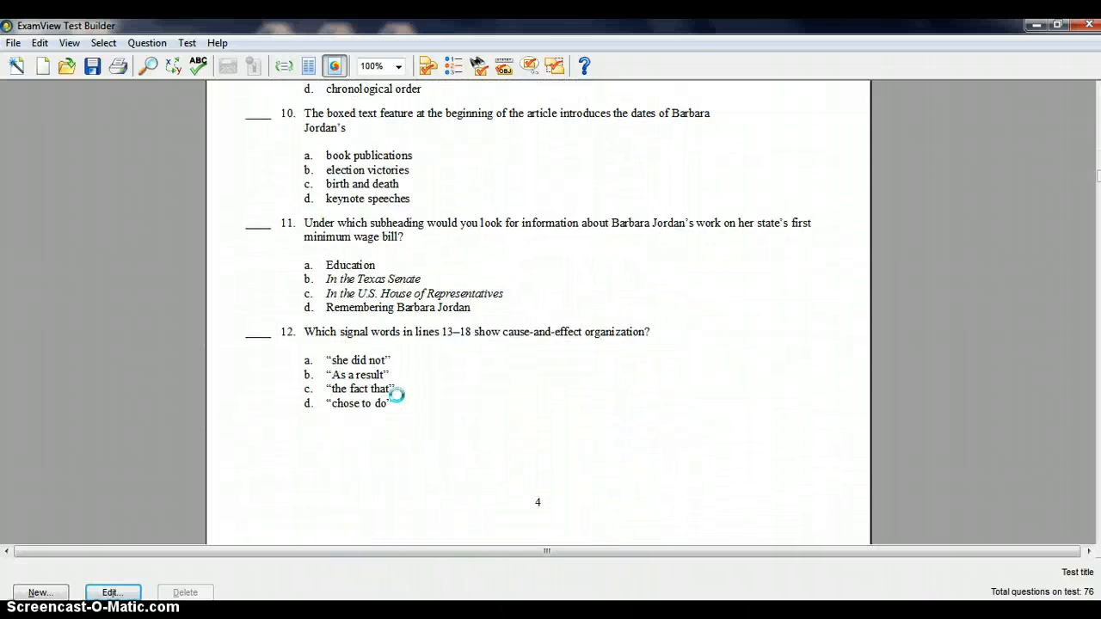
pyautogui.scroll(-15, 395, 395)
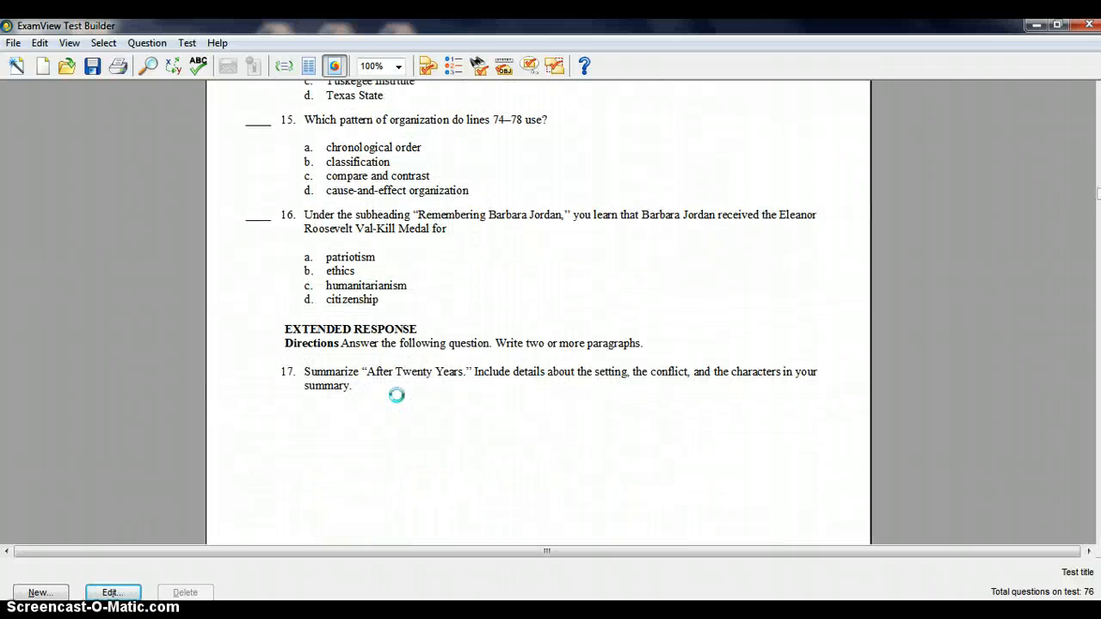
pyautogui.scroll(-2, 418, 398)
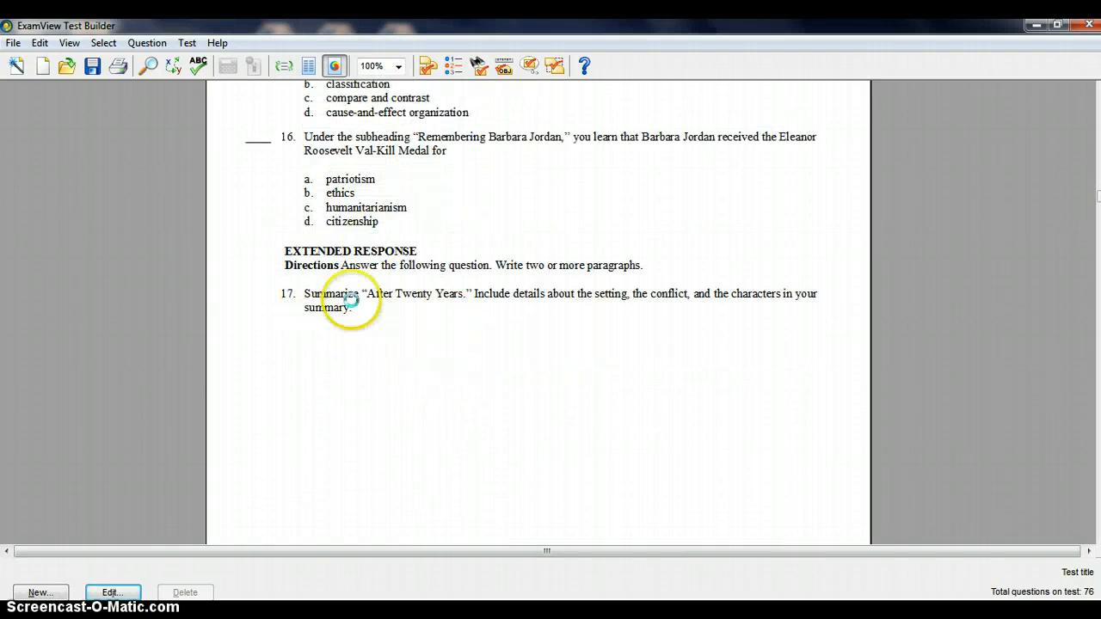
pyautogui.scroll(-14, 368, 297)
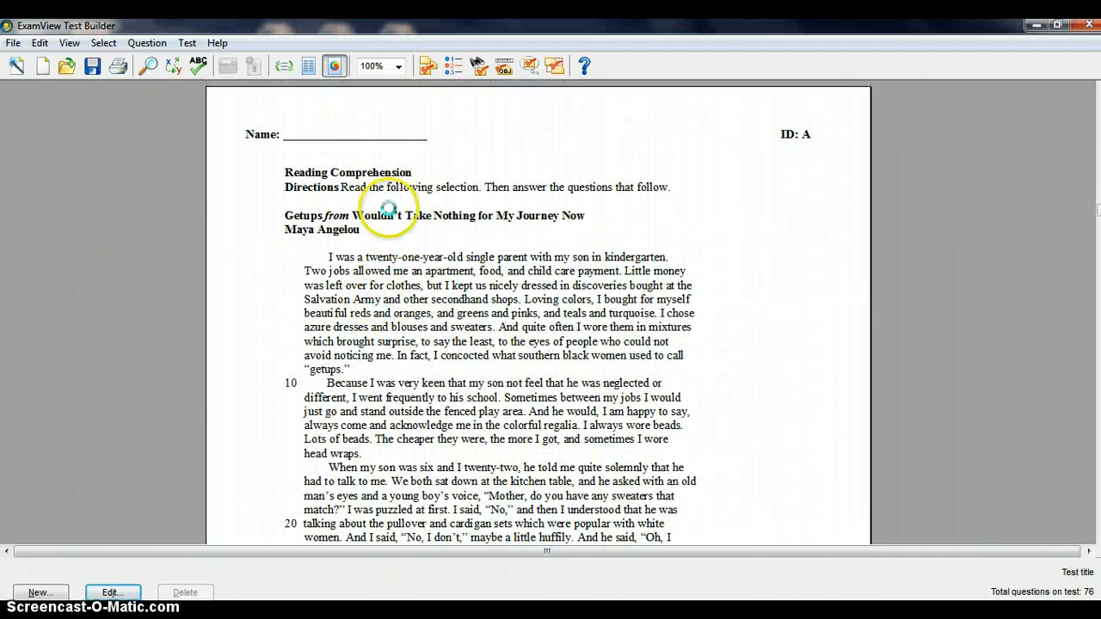
pyautogui.scroll(-20, 436, 319)
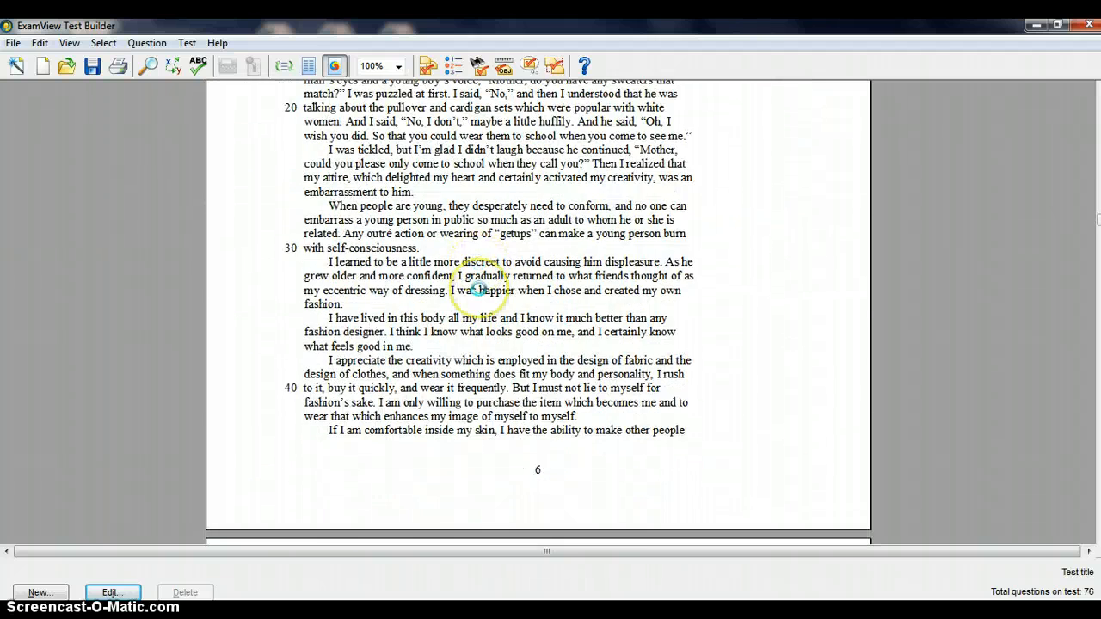
pyautogui.scroll(-20, 479, 289)
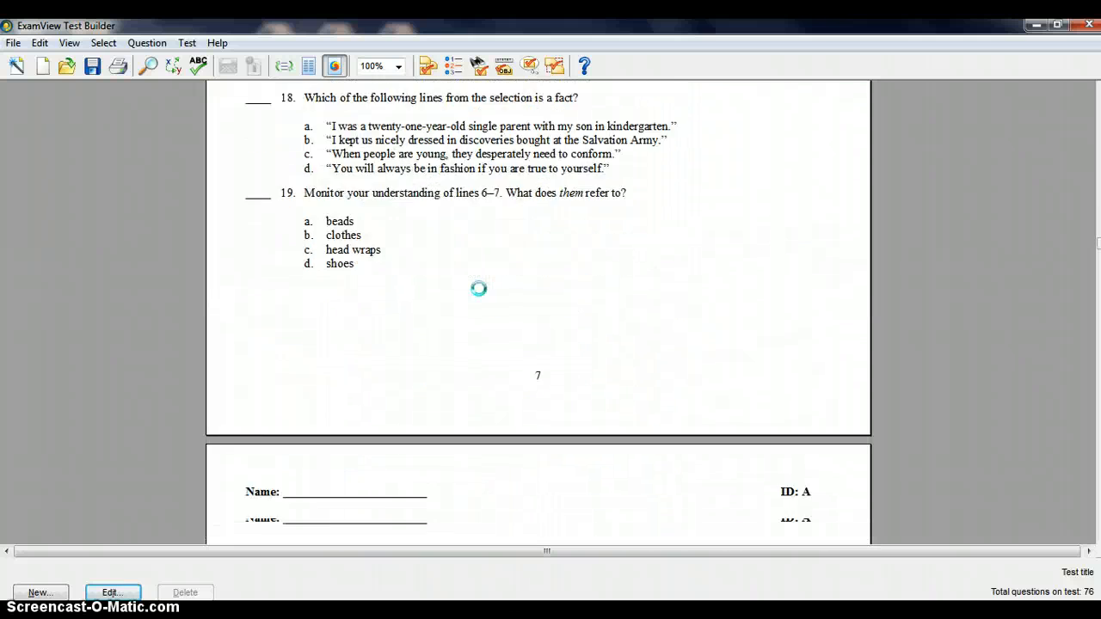
pyautogui.scroll(-20, 478, 290)
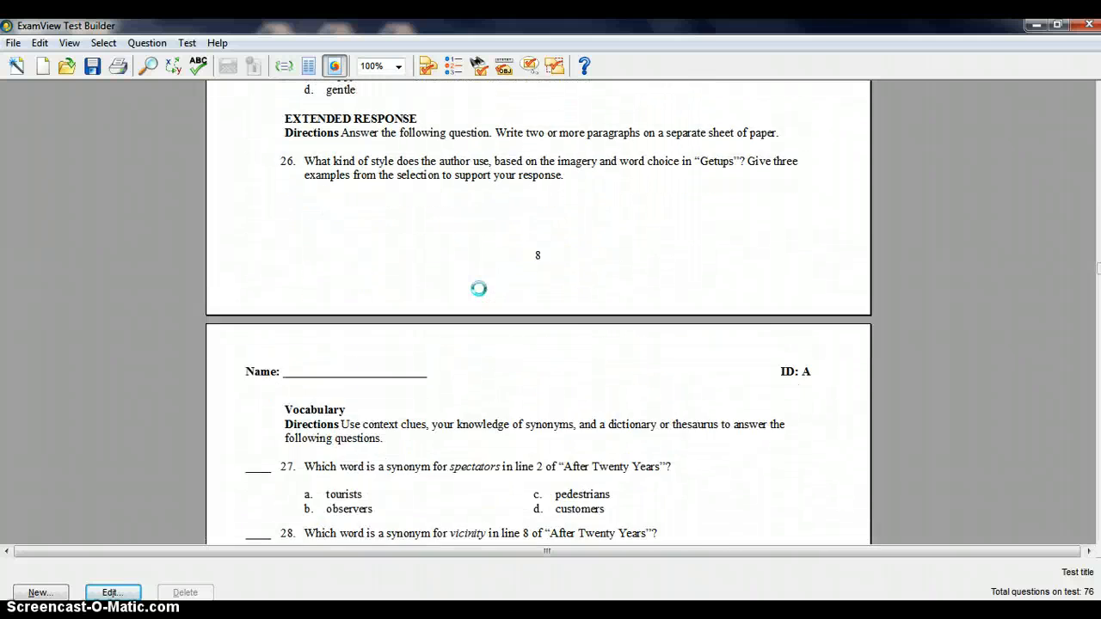
pyautogui.scroll(-15, 478, 289)
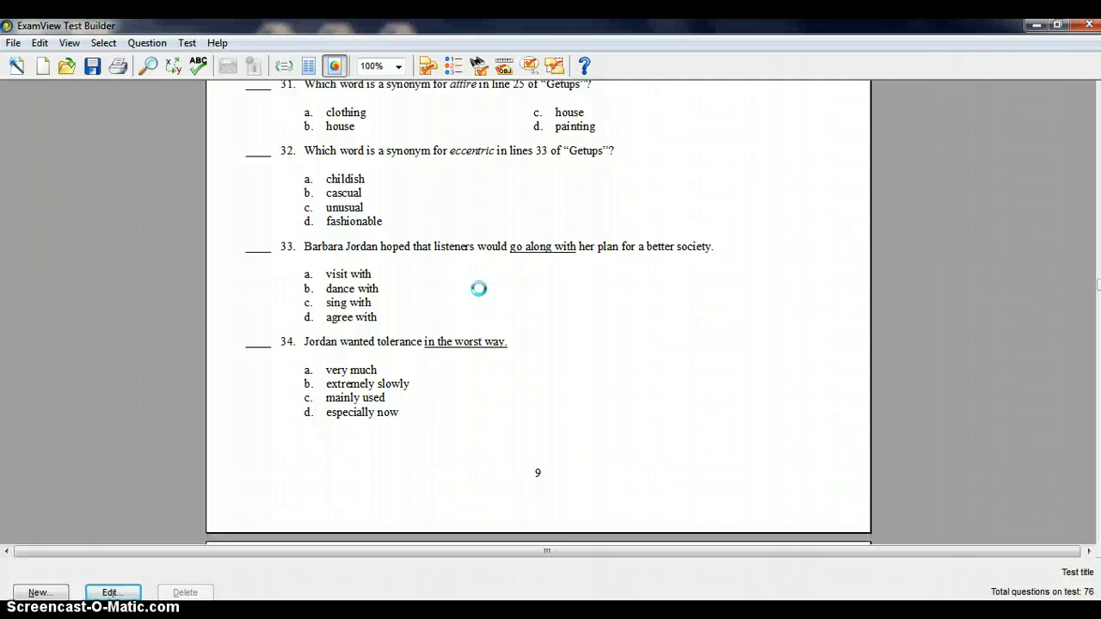
pyautogui.scroll(-8, 478, 289)
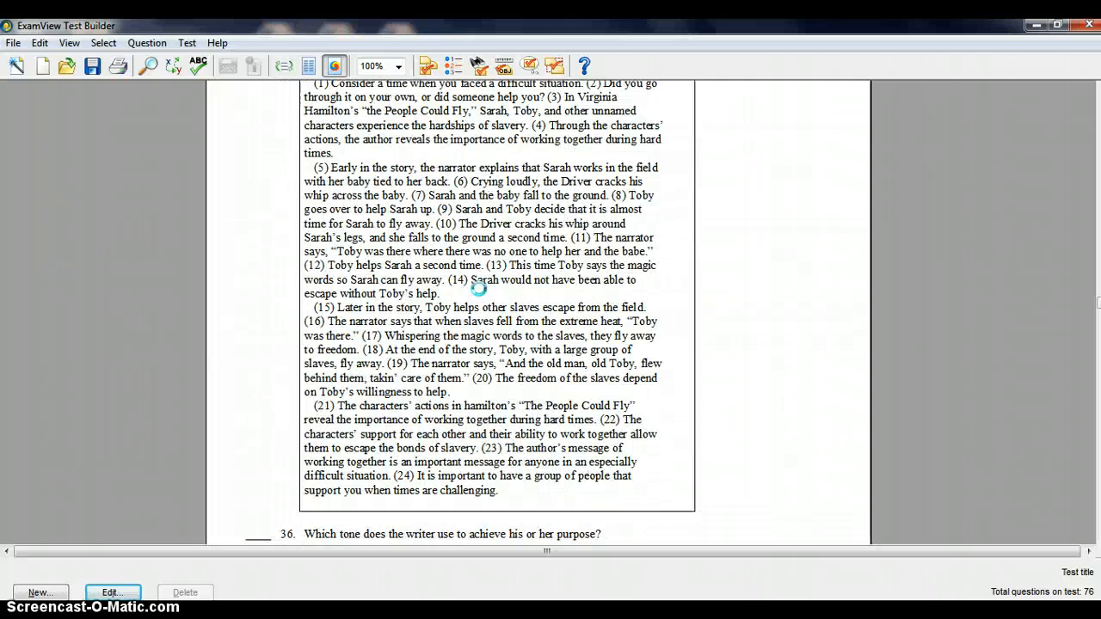
pyautogui.scroll(-15, 441, 352)
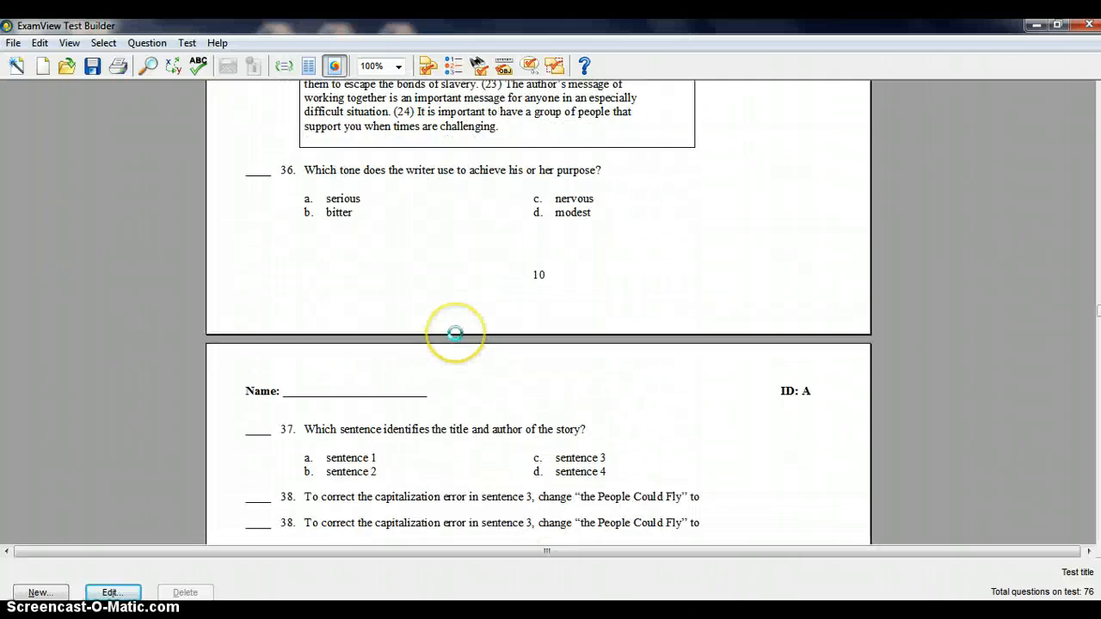
pyautogui.scroll(-16, 455, 333)
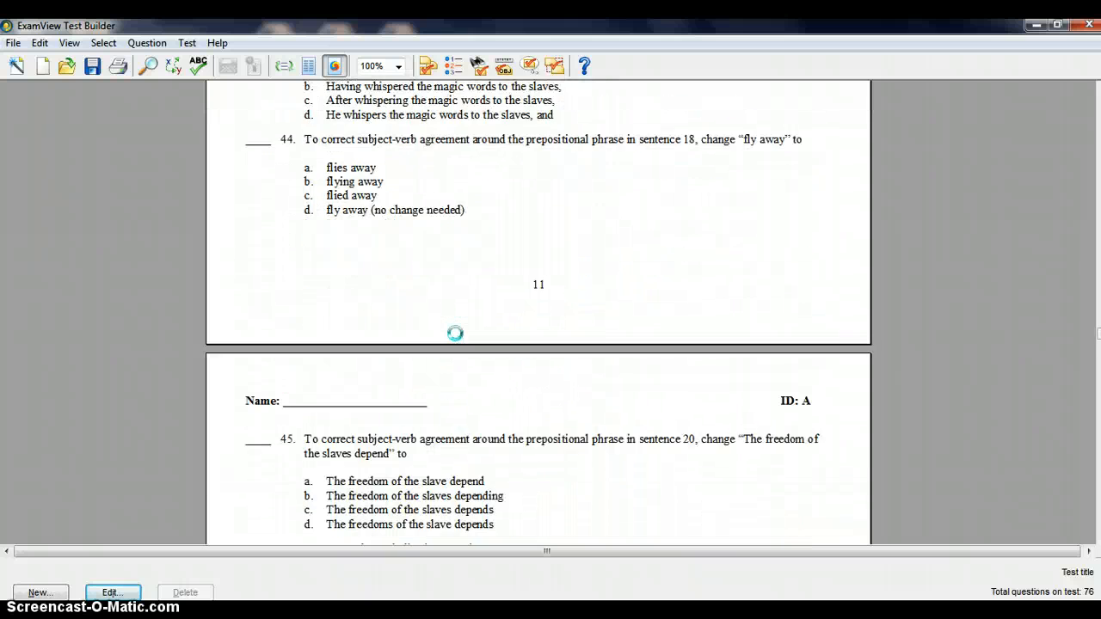
pyautogui.scroll(-8, 456, 333)
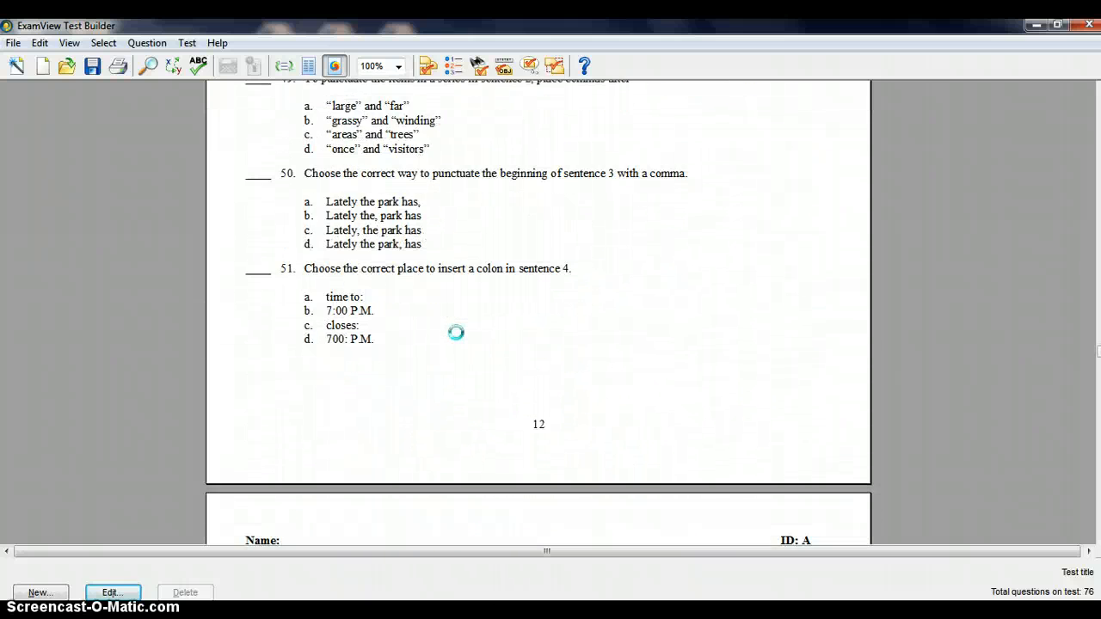
# Examine the Revising and Editing passage on page 10 and the questions that follow it
pyautogui.scroll(16, 456, 333)
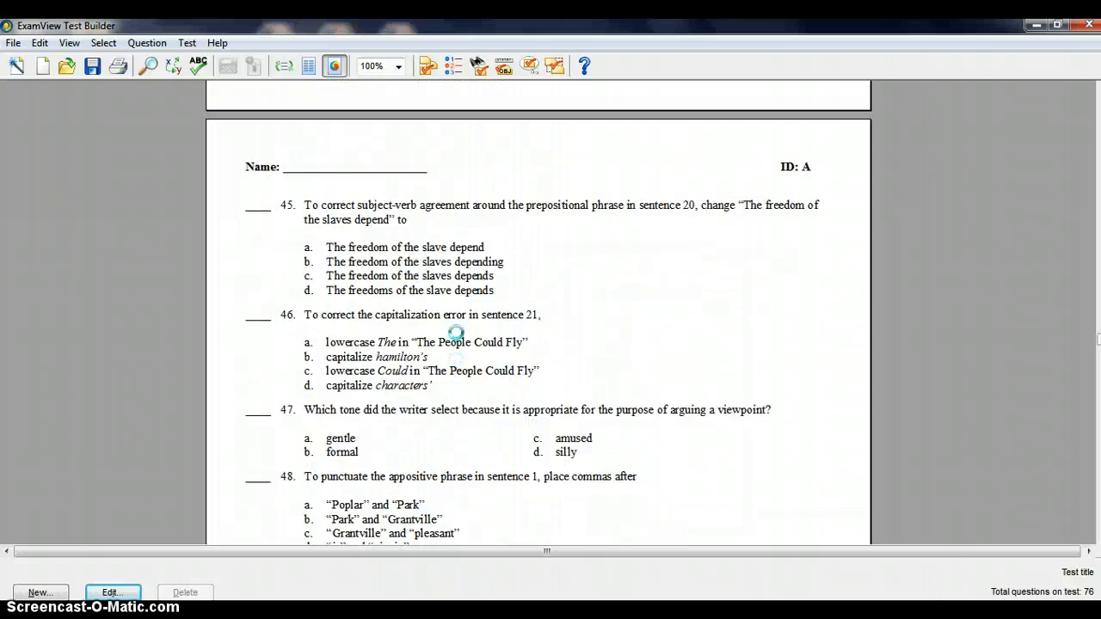
pyautogui.scroll(20, 456, 333)
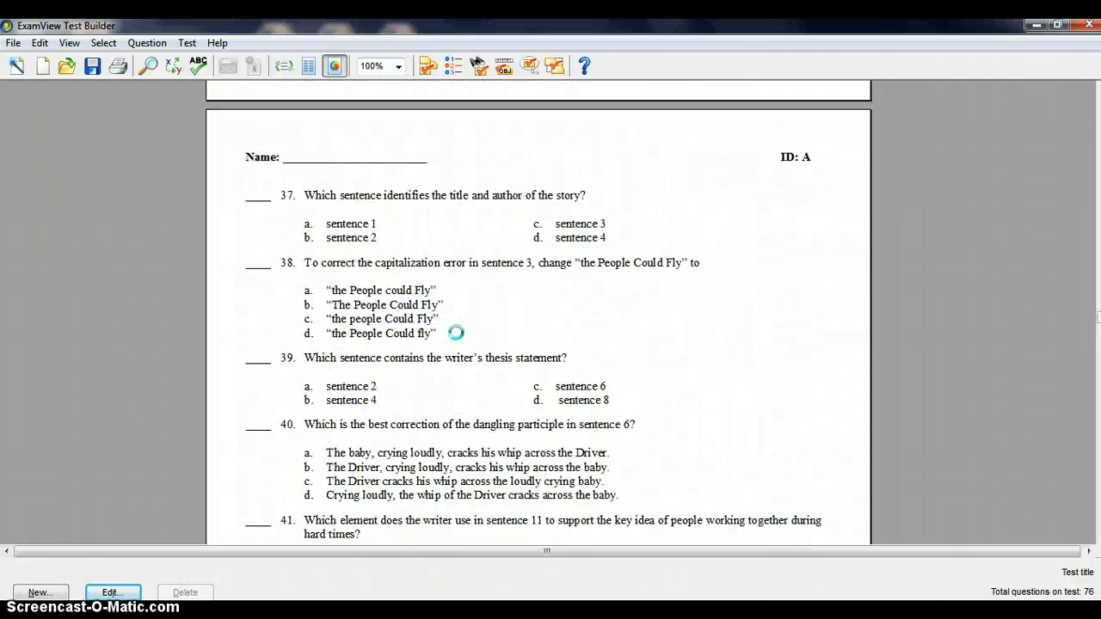
pyautogui.scroll(15, 456, 332)
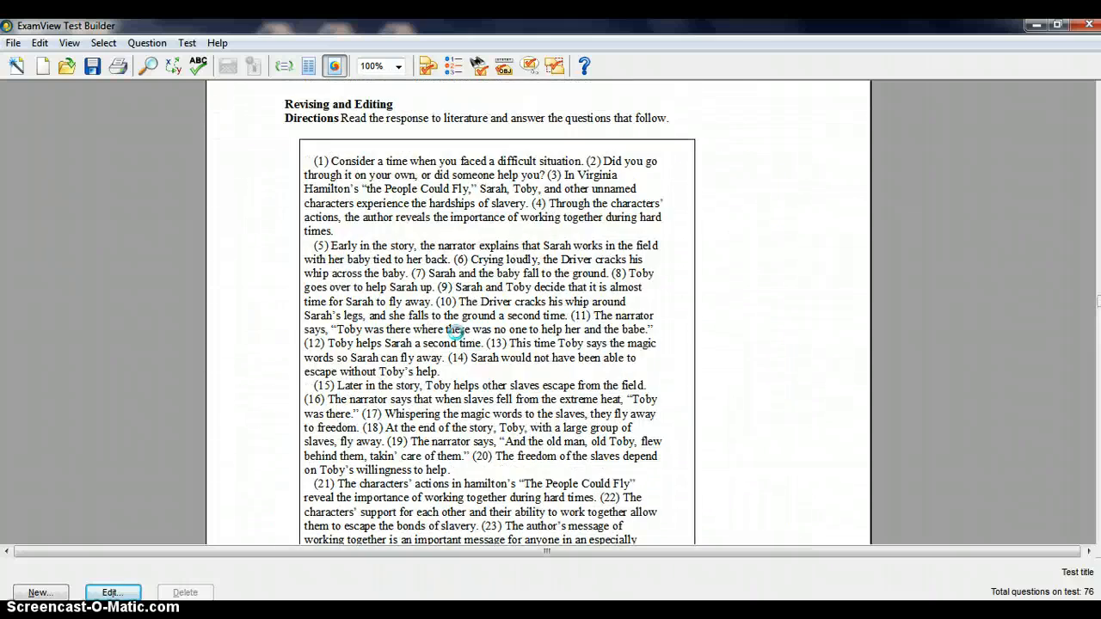
pyautogui.click(424, 127)
pyautogui.scroll(-8, 488, 425)
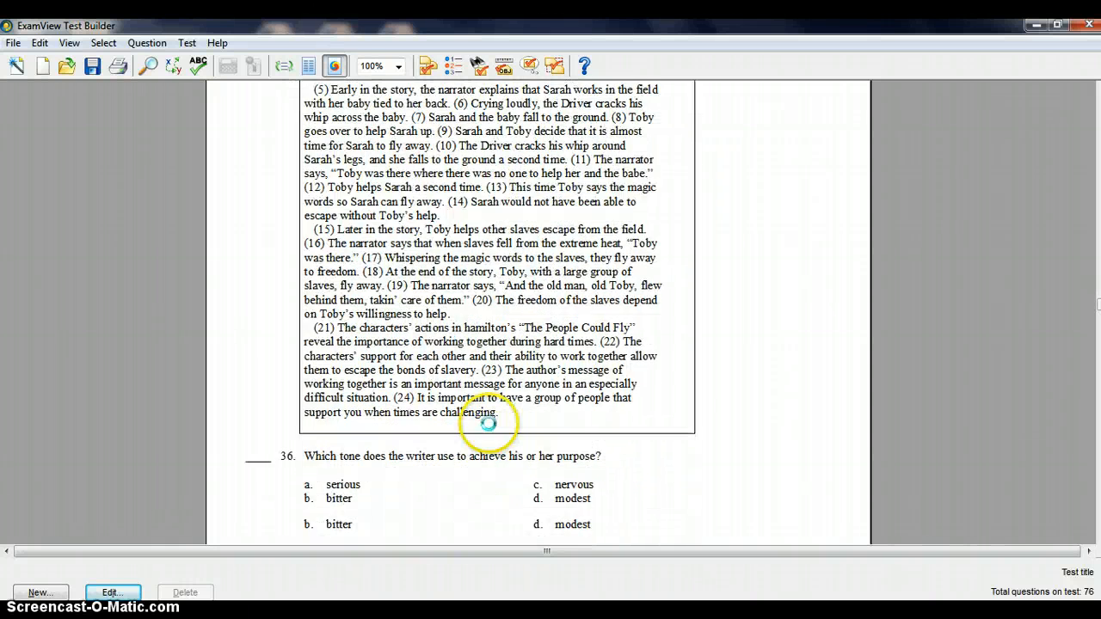
pyautogui.scroll(-3, 487, 411)
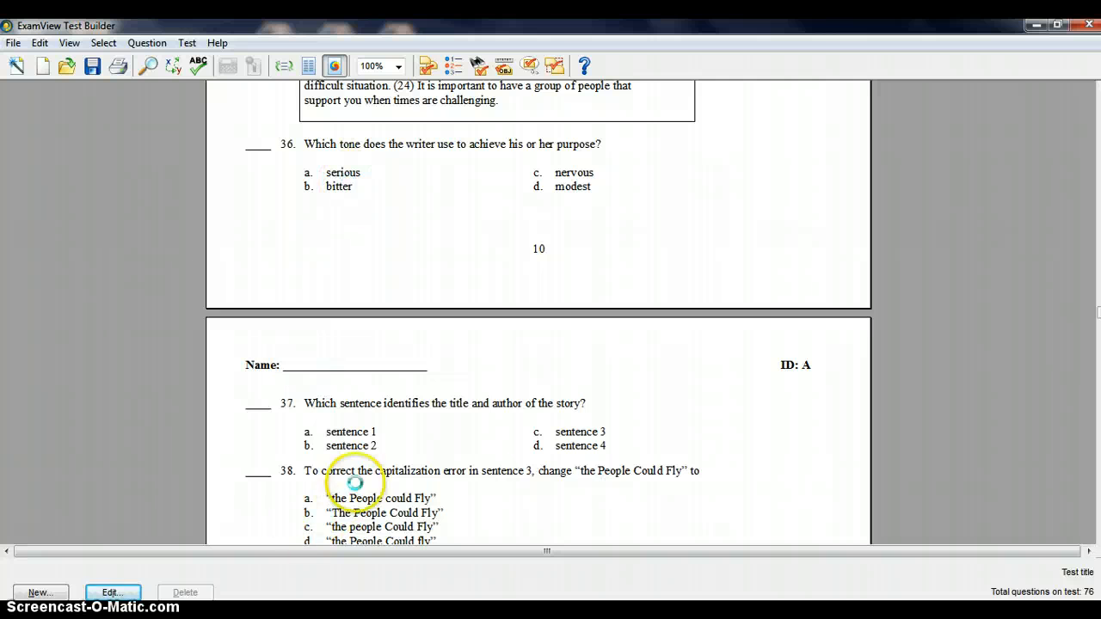
pyautogui.scroll(-3, 353, 426)
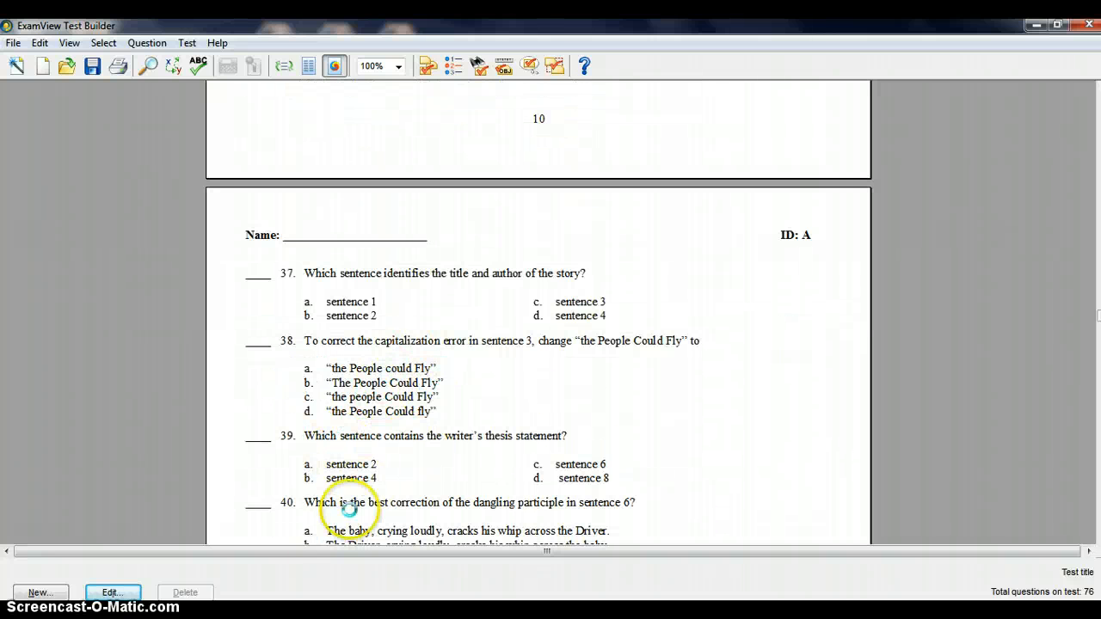
pyautogui.scroll(-3, 351, 507)
pyautogui.scroll(-5, 365, 383)
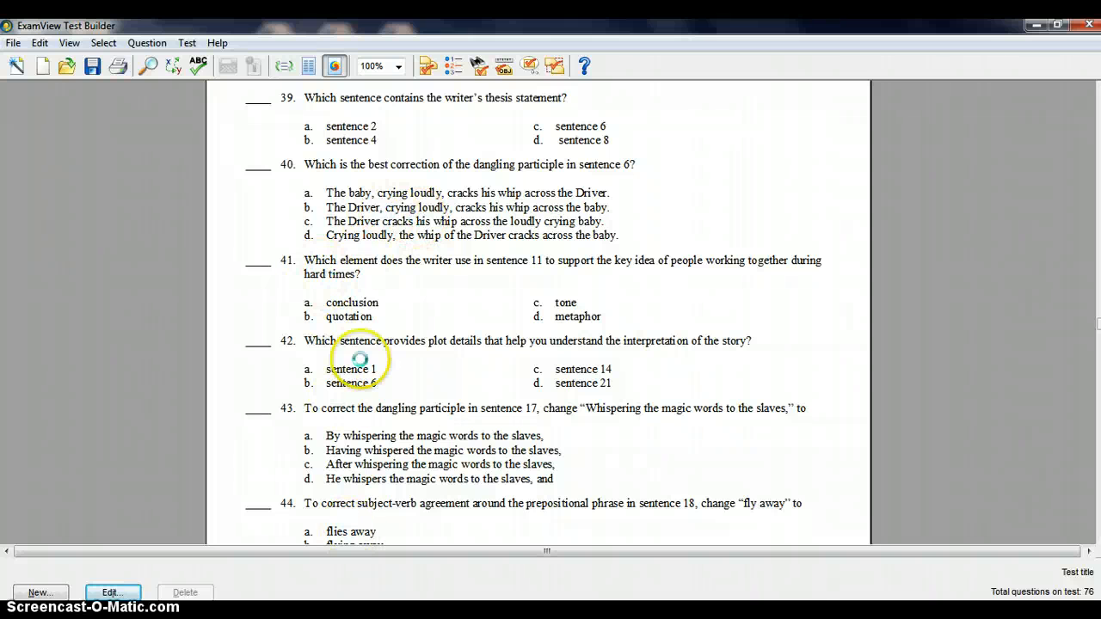
# Remove four consecutive questions from the test, from question 41 about sentence 11 through the "fly away" subject-verb agreement question
pyautogui.rightClick(348, 274)
pyautogui.click(419, 345)
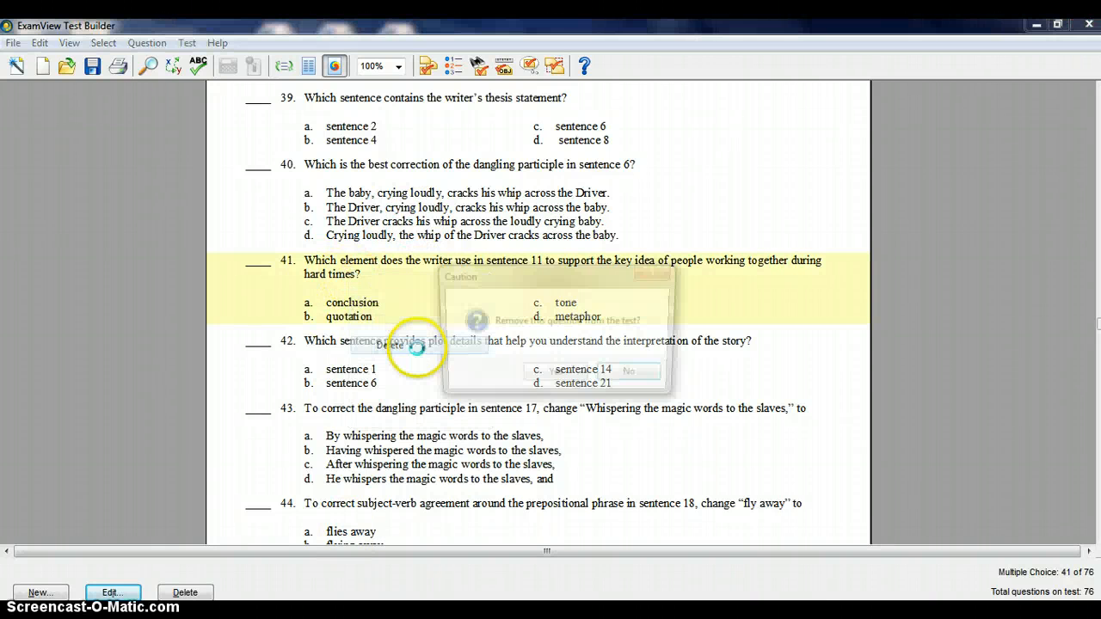
pyautogui.click(558, 376)
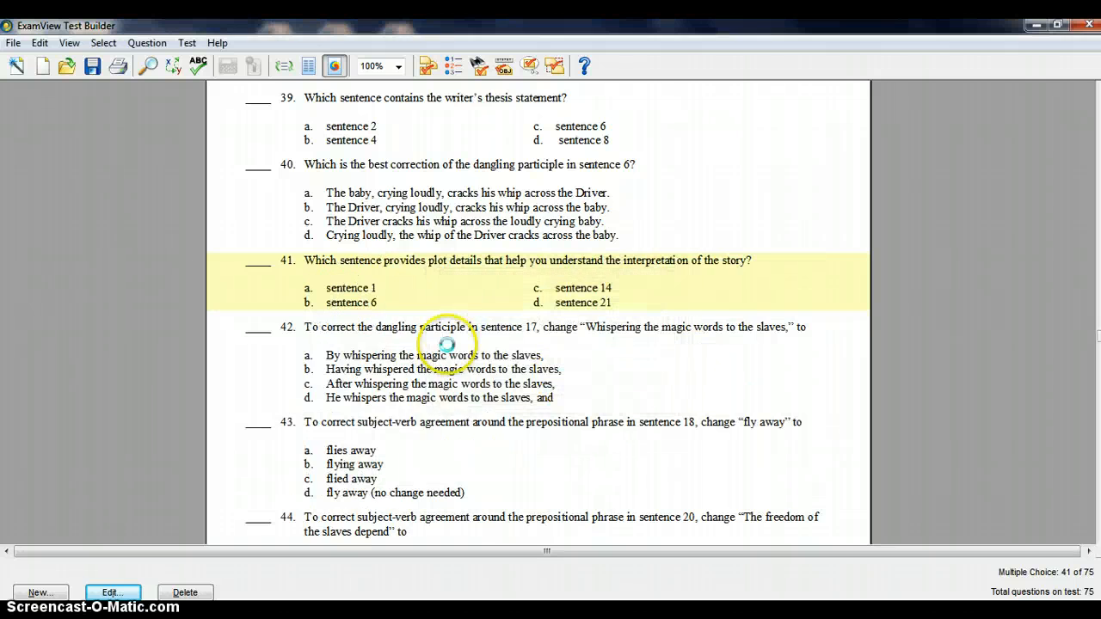
pyautogui.click(407, 347)
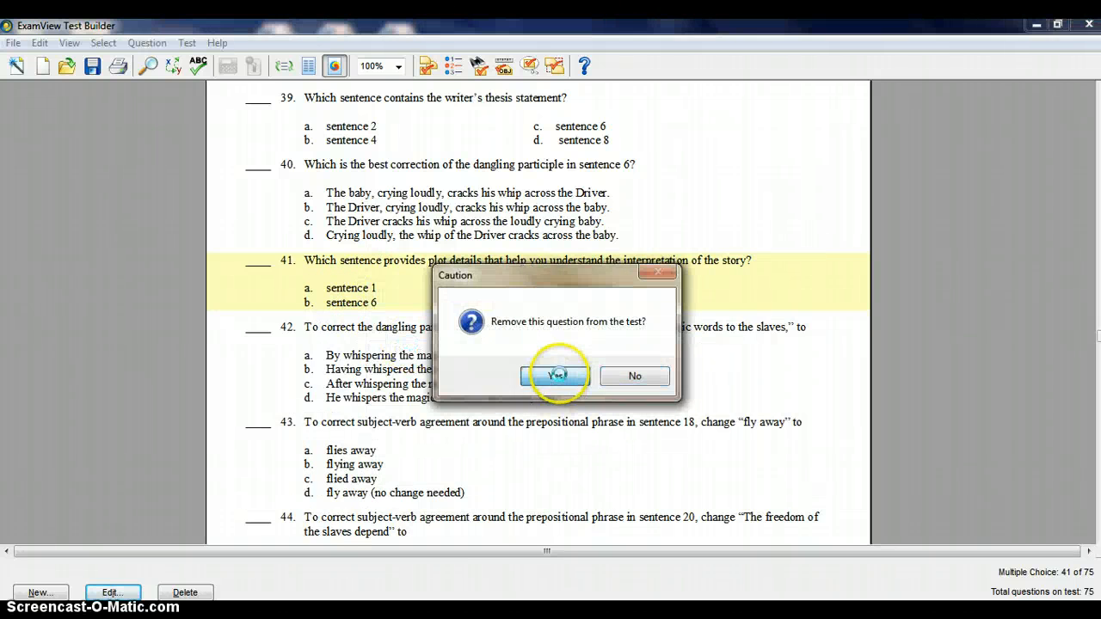
pyautogui.click(558, 375)
pyautogui.rightClick(445, 333)
pyautogui.click(456, 398)
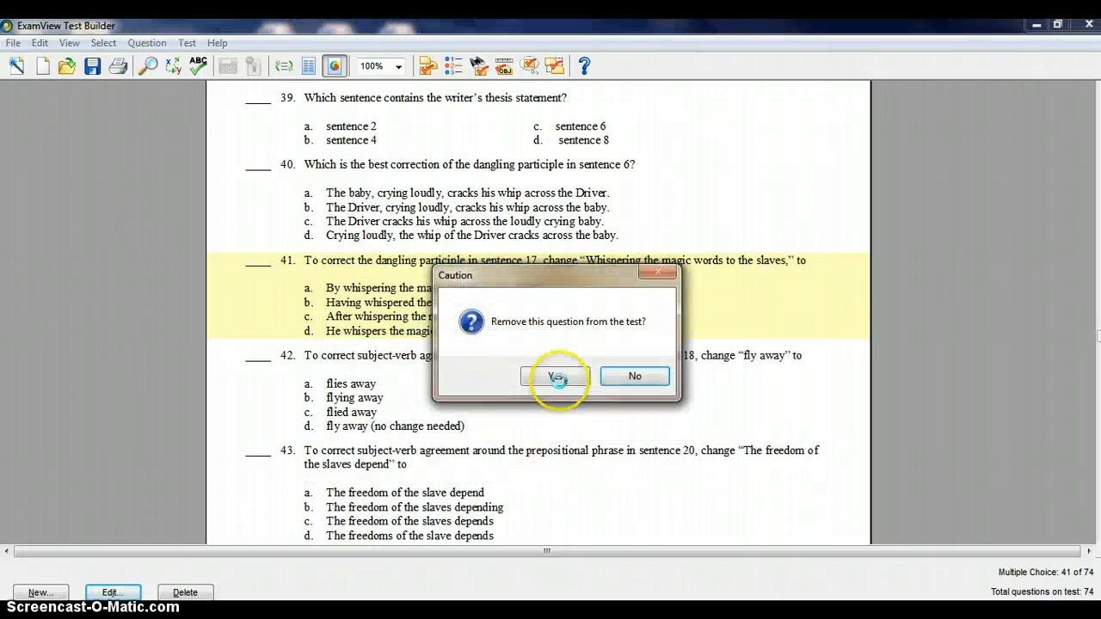
pyautogui.click(557, 376)
pyautogui.rightClick(415, 294)
pyautogui.click(454, 361)
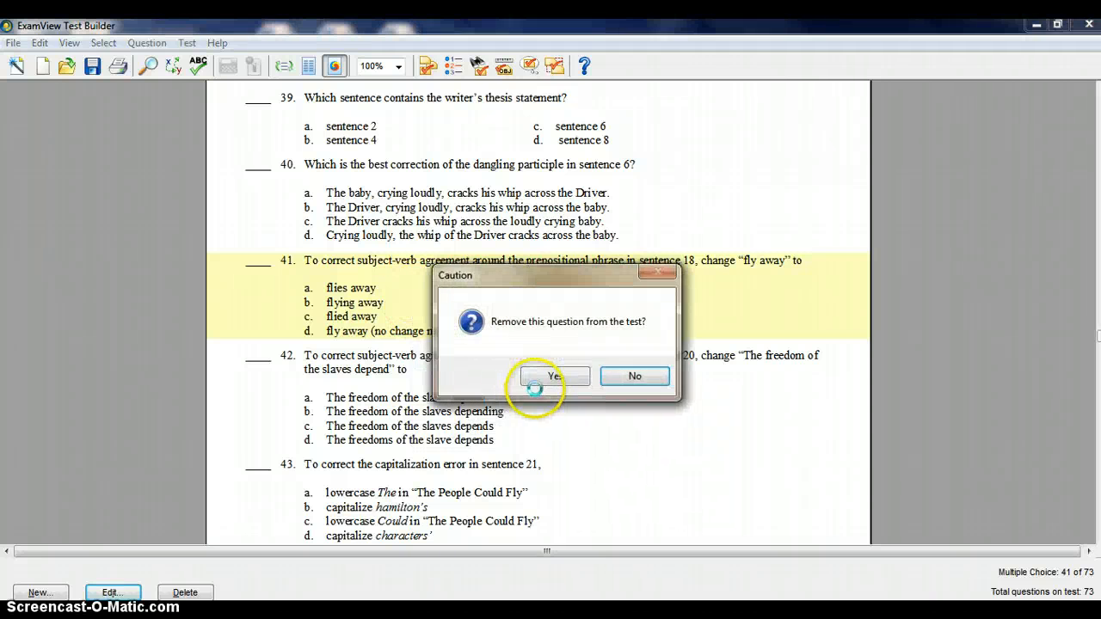
pyautogui.click(543, 375)
# Look through the remaining questions of the shortened test, from the persuasive essay items to page 16
pyautogui.scroll(-10, 520, 389)
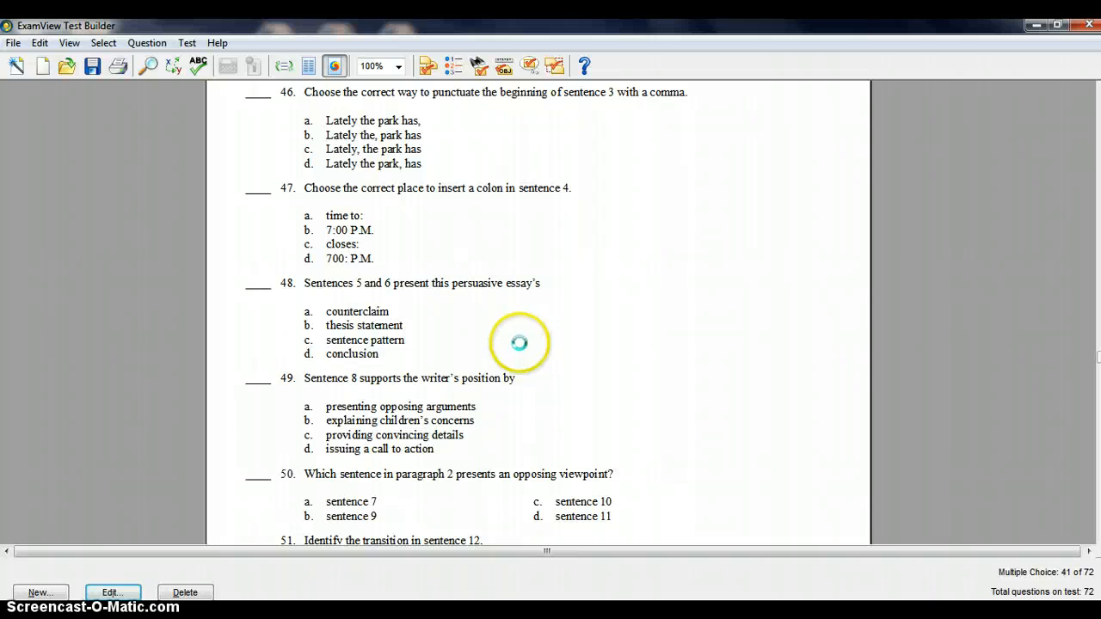
pyautogui.scroll(-12, 520, 343)
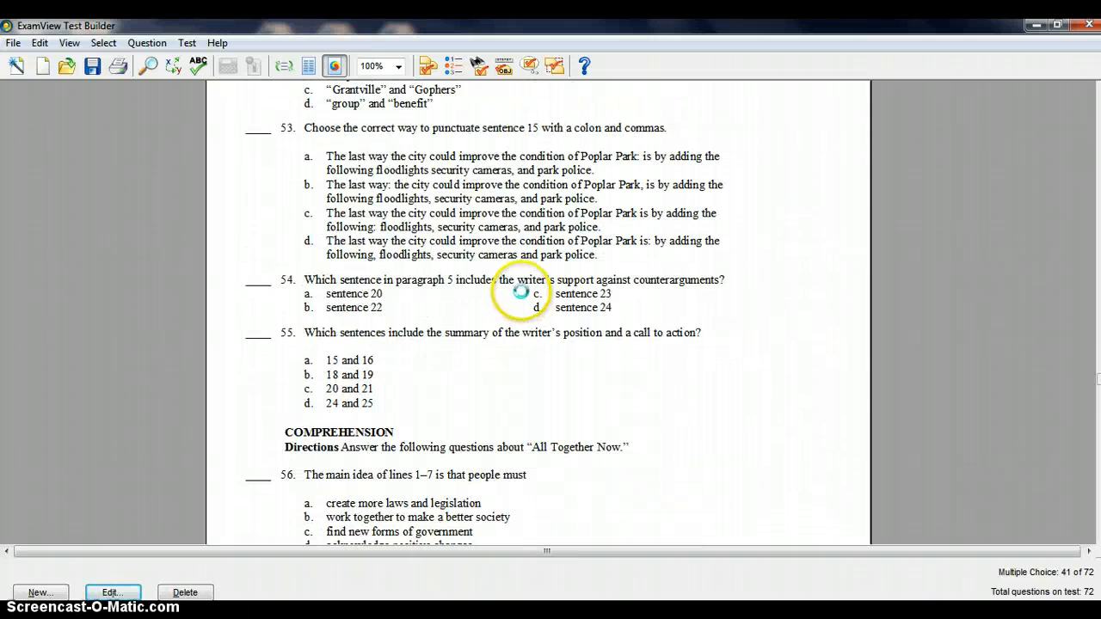
pyautogui.scroll(-12, 521, 292)
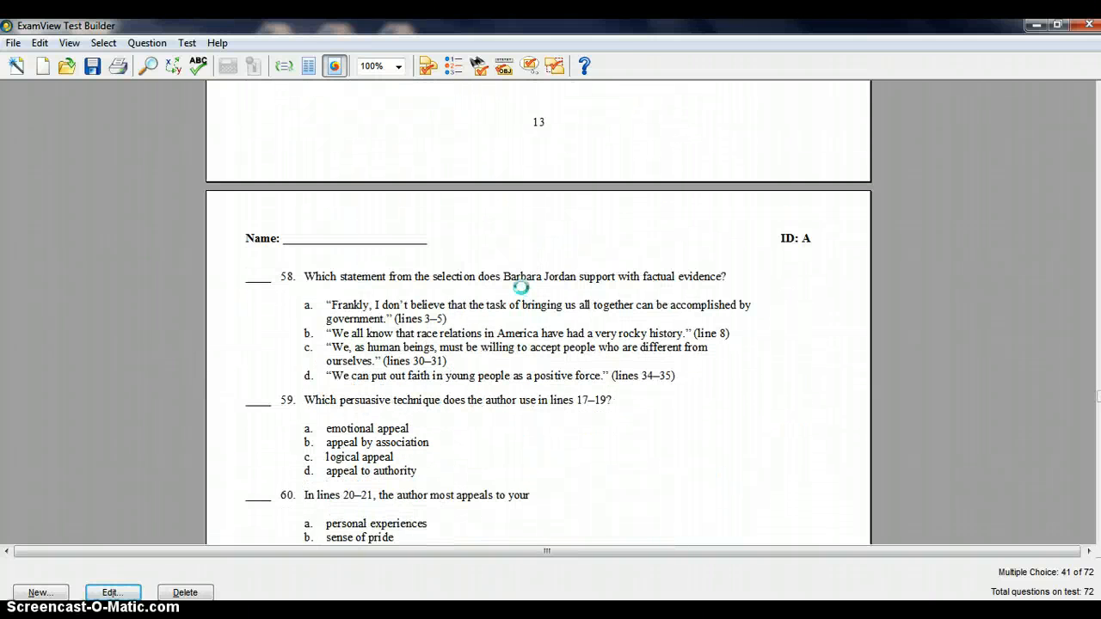
pyautogui.scroll(-12, 521, 282)
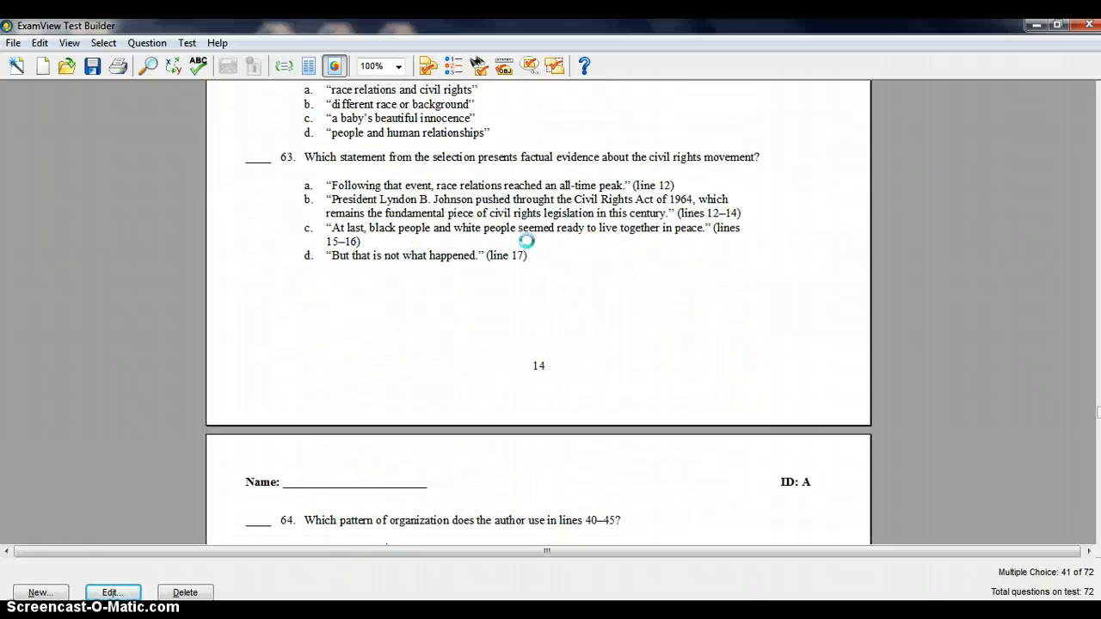
pyautogui.scroll(-12, 527, 241)
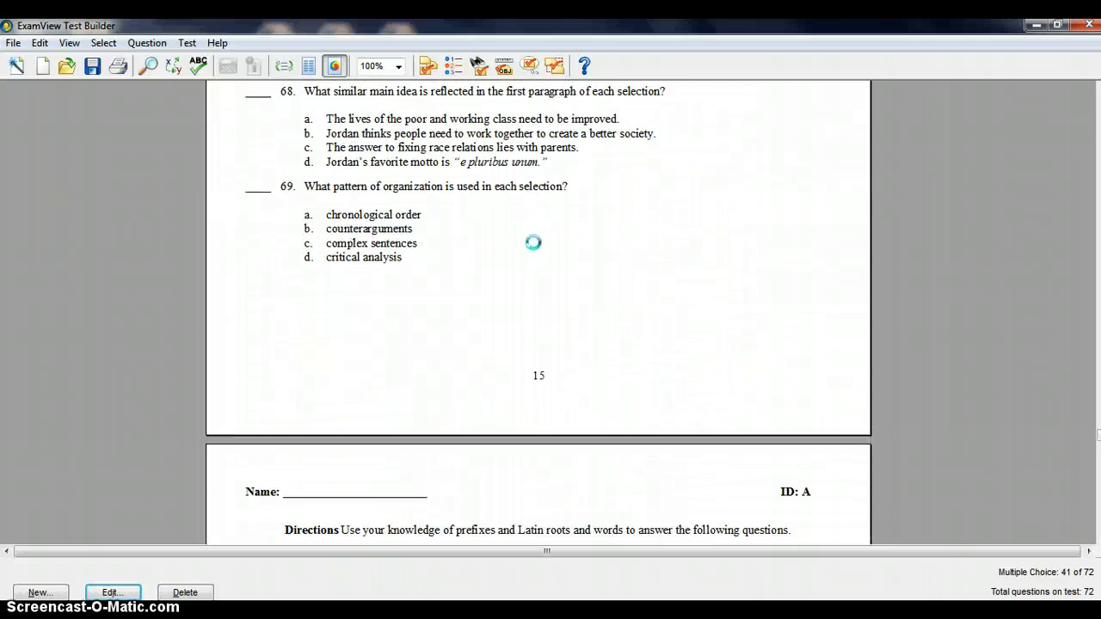
pyautogui.scroll(-12, 533, 246)
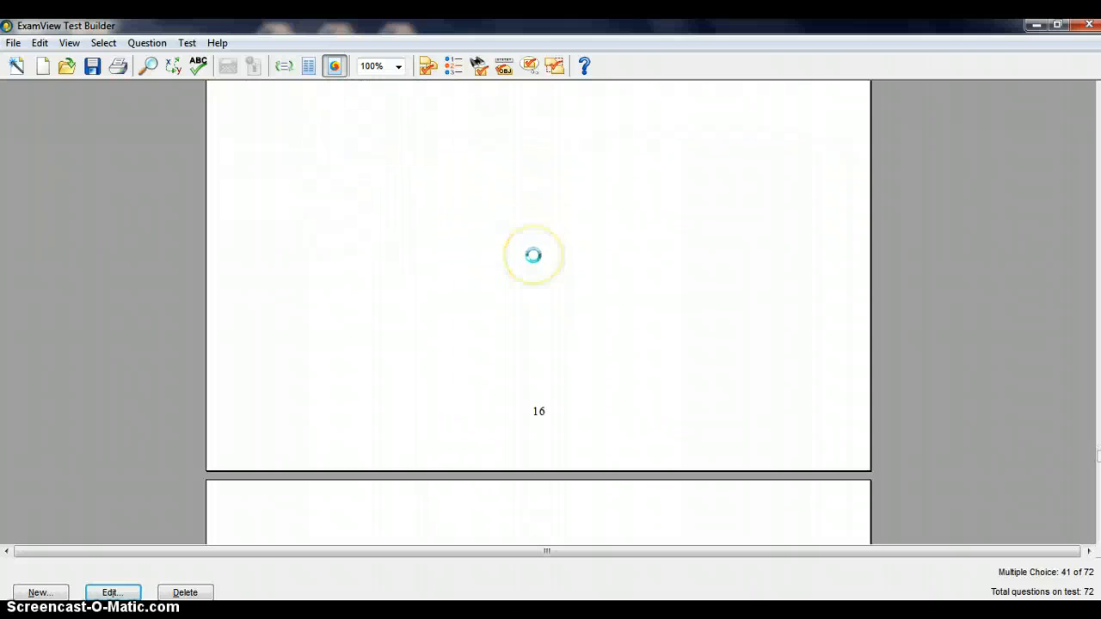
# Look through the Answer Section at the end of the test, from question 1 to question 72
pyautogui.scroll(-3, 532, 255)
pyautogui.scroll(-2, 533, 255)
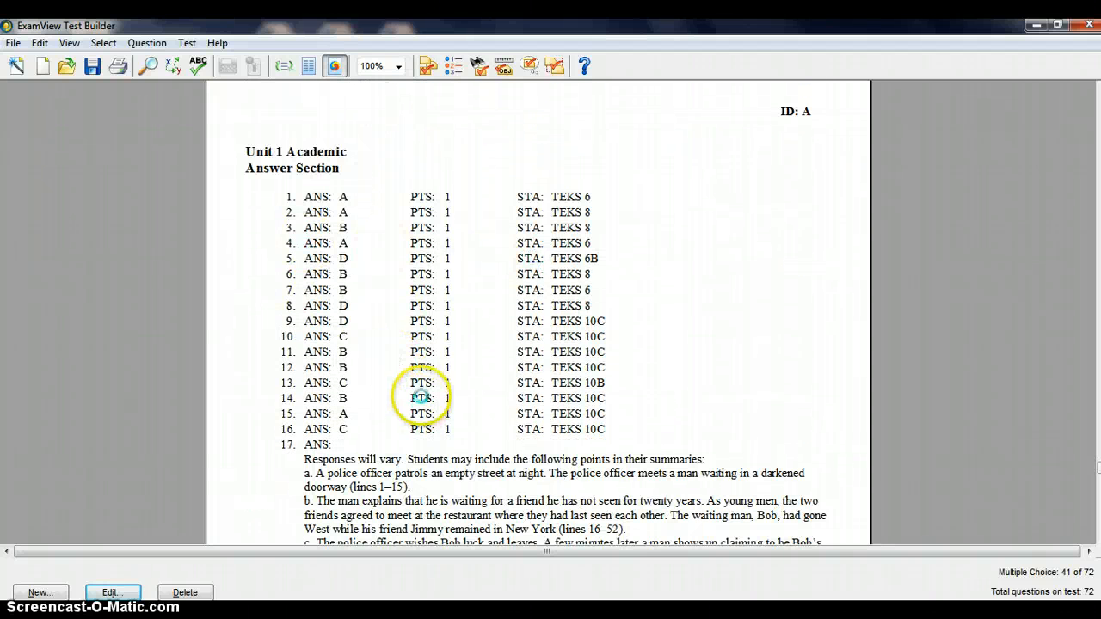
pyautogui.scroll(-12, 426, 383)
pyautogui.scroll(5, 433, 364)
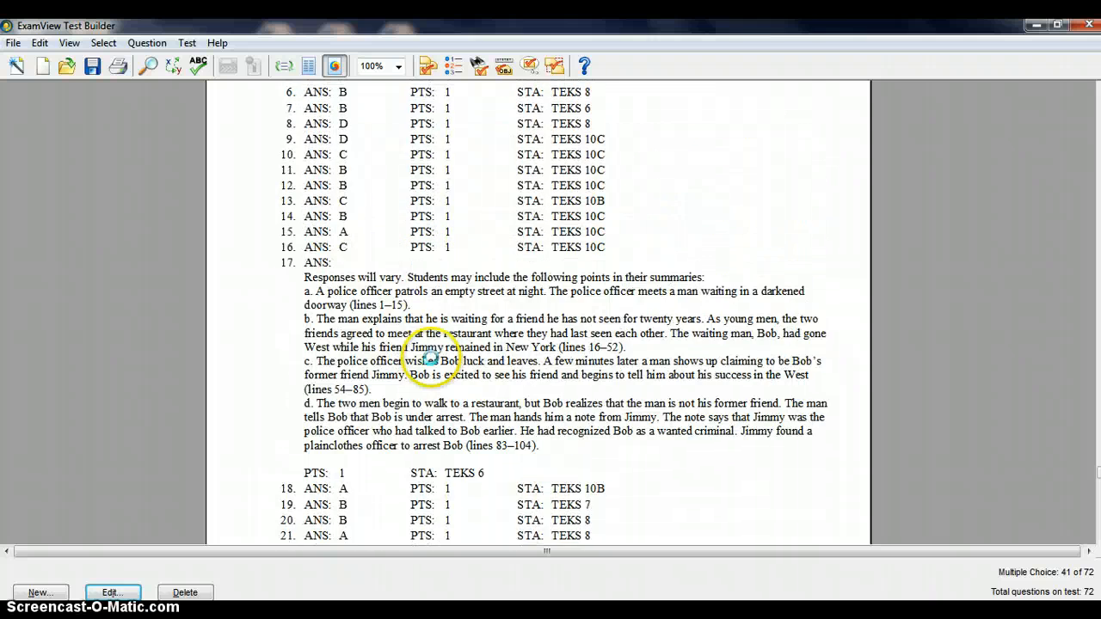
pyautogui.scroll(5, 430, 359)
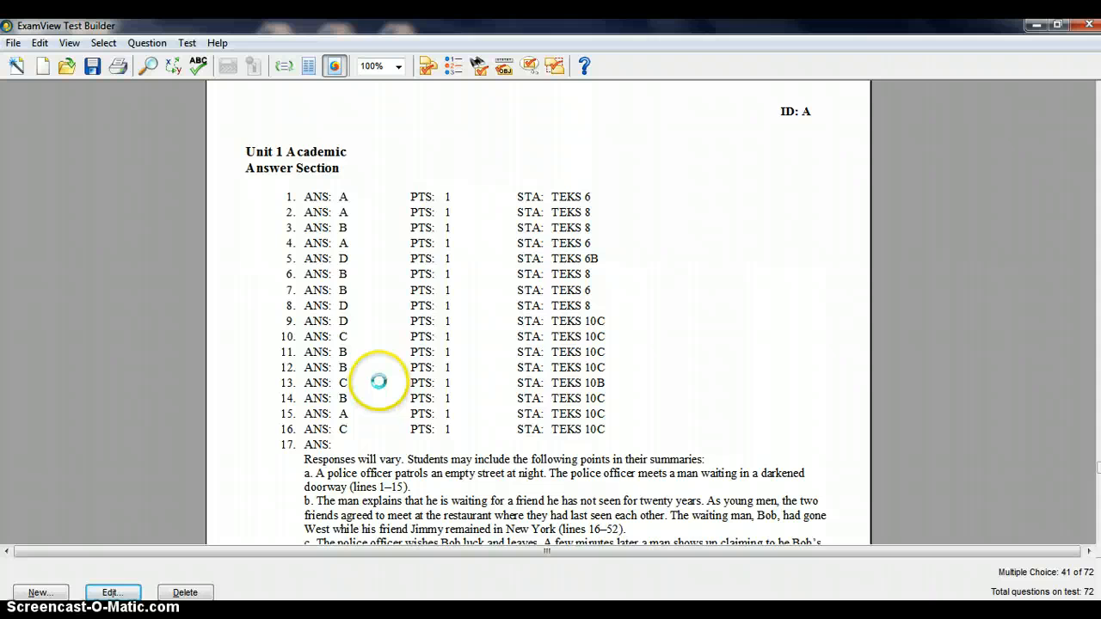
pyautogui.scroll(-15, 379, 381)
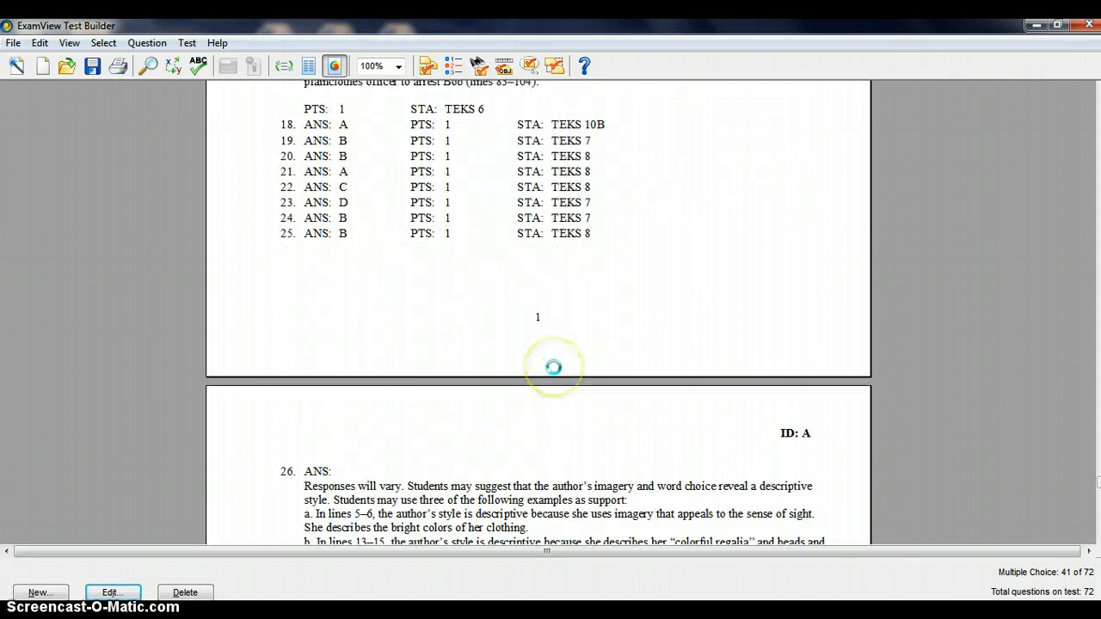
pyautogui.scroll(-20, 554, 368)
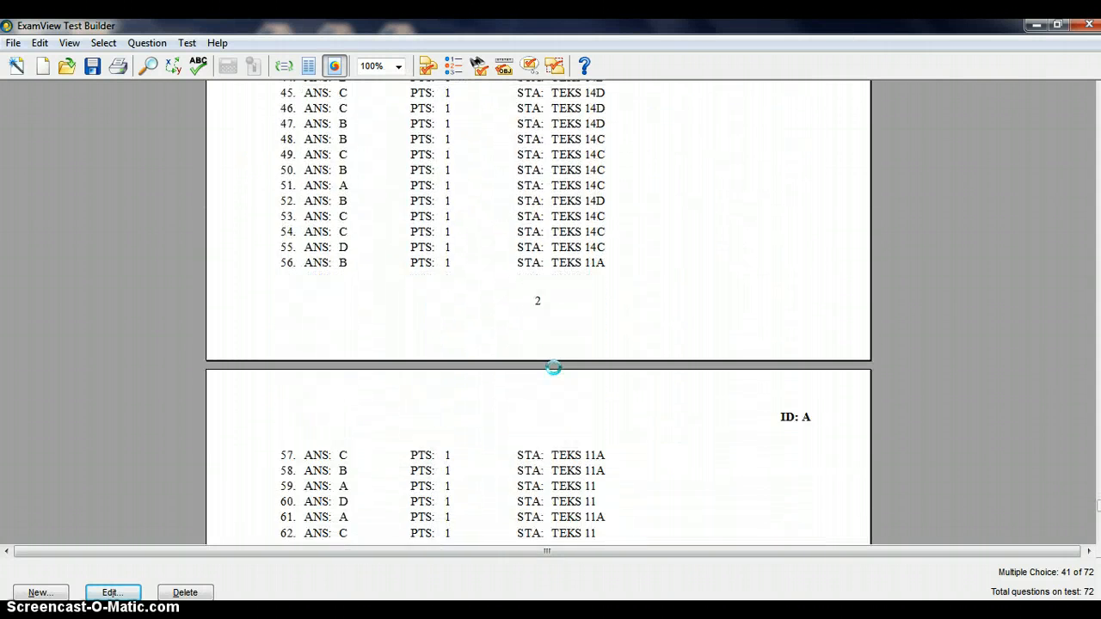
pyautogui.scroll(-7, 554, 368)
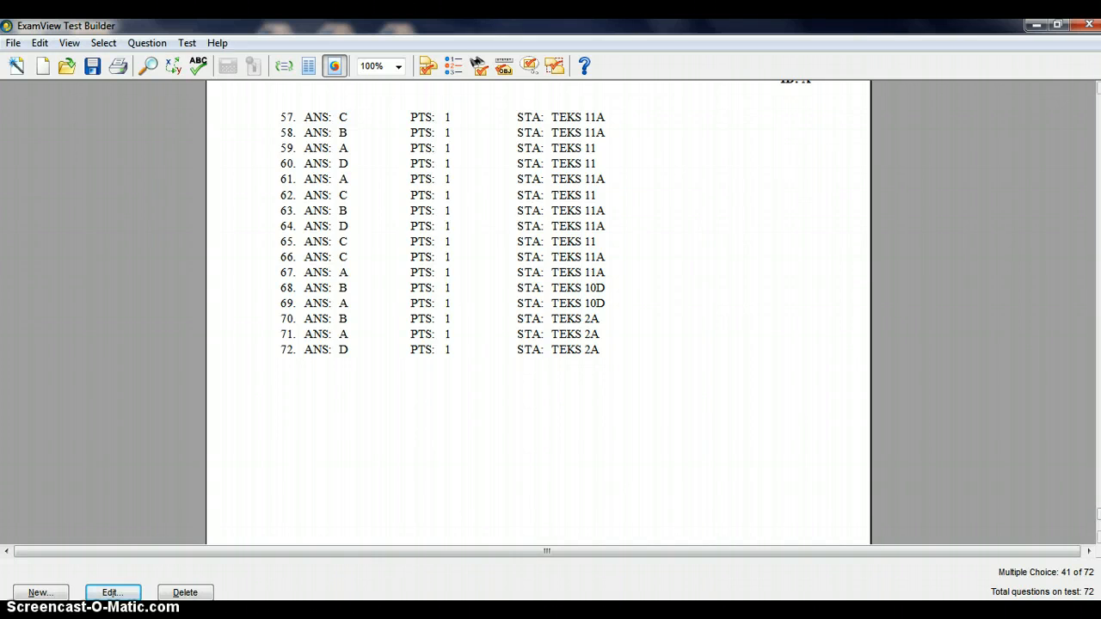
# From the test's first page, try print settings of 6 test versions with scrambled questions, and cancel without printing
pyautogui.moveTo(1098, 514); pyautogui.dragTo(1099, 101)
pyautogui.click(538, 345)
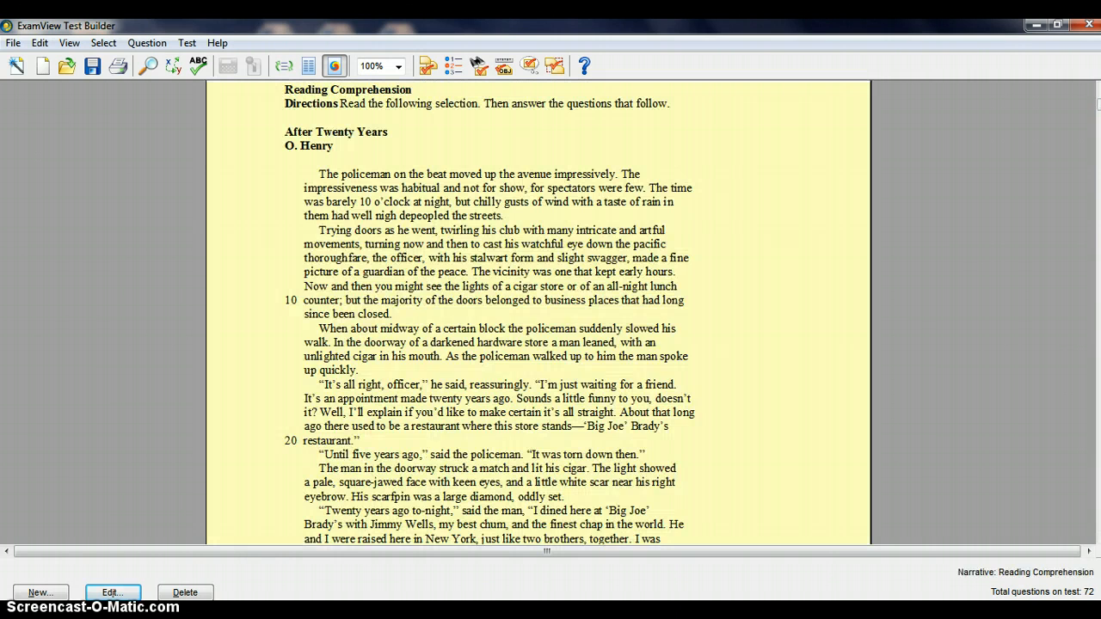
pyautogui.scroll(3, 538, 344)
pyautogui.click(538, 344)
pyautogui.scroll(3, 680, 305)
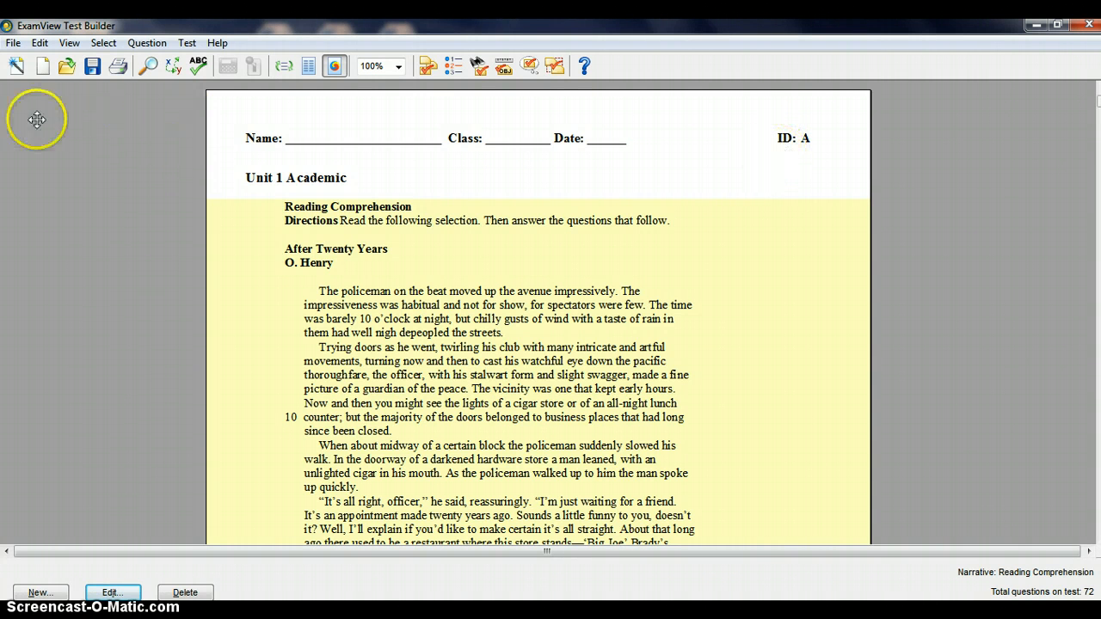
pyautogui.click(12, 42)
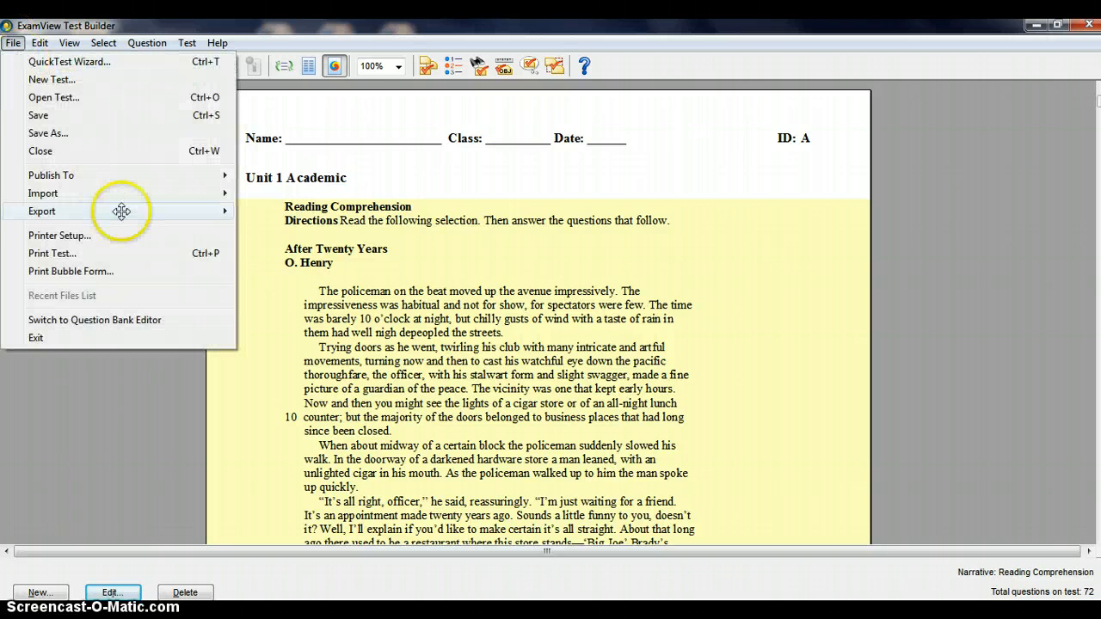
pyautogui.click(94, 253)
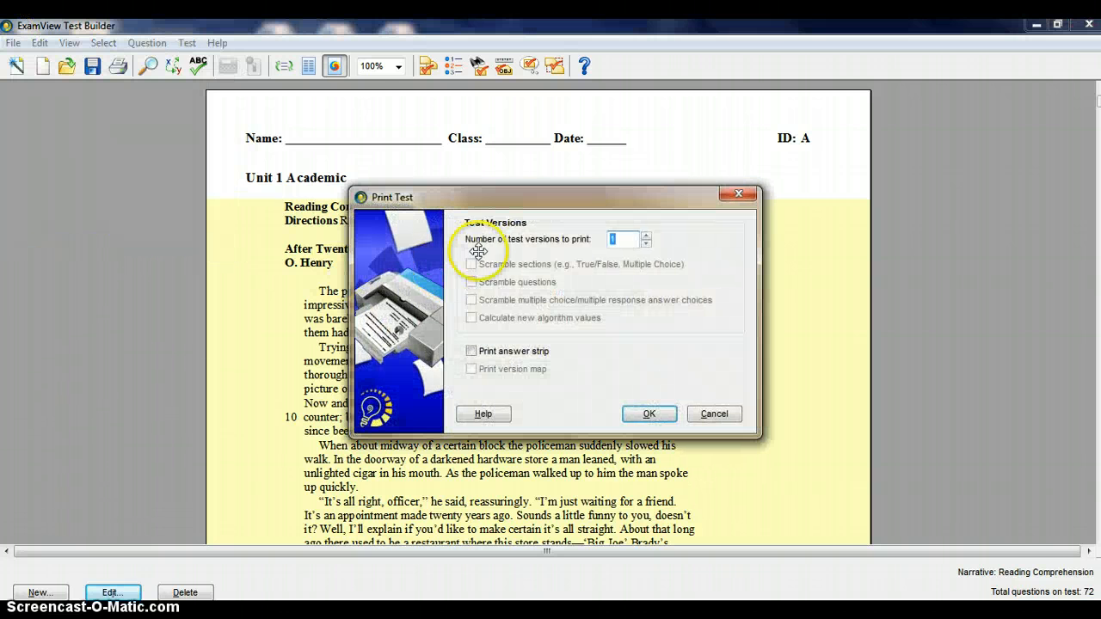
pyautogui.click(646, 237)
pyautogui.click(646, 237)
pyautogui.click(646, 237)
pyautogui.click(701, 256)
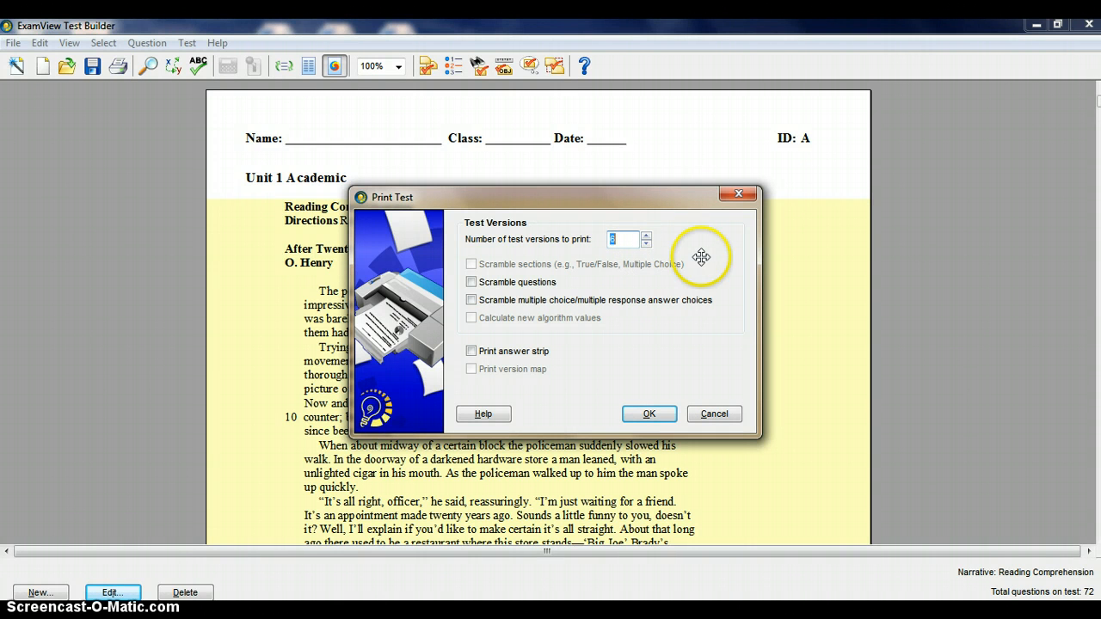
pyautogui.click(471, 282)
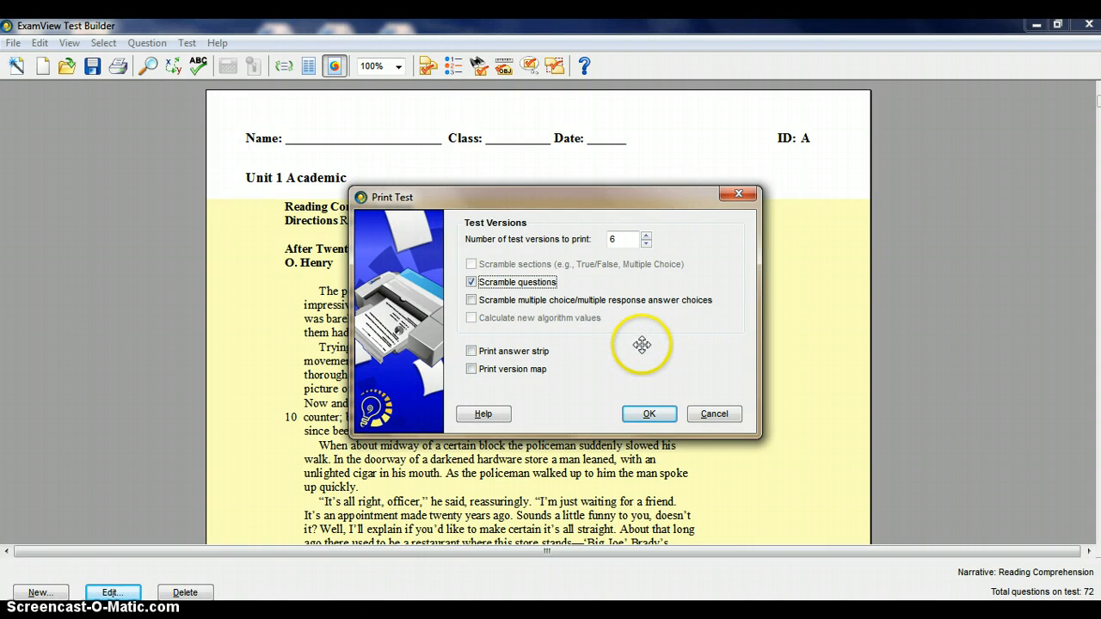
pyautogui.click(711, 414)
pyautogui.scroll(-2, 602, 370)
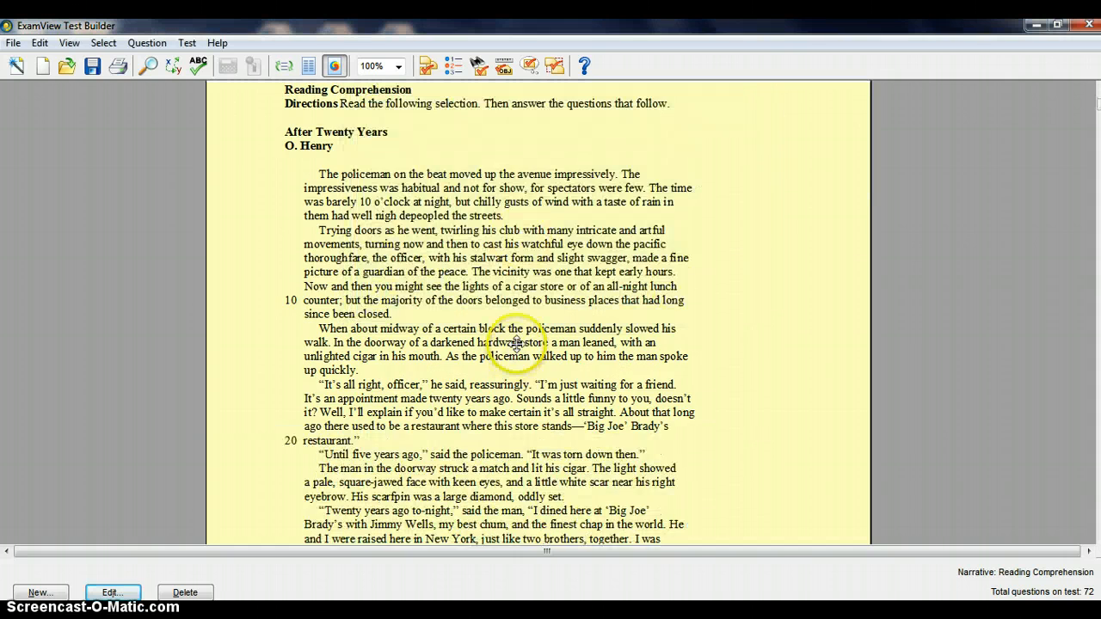
pyautogui.scroll(2, 577, 332)
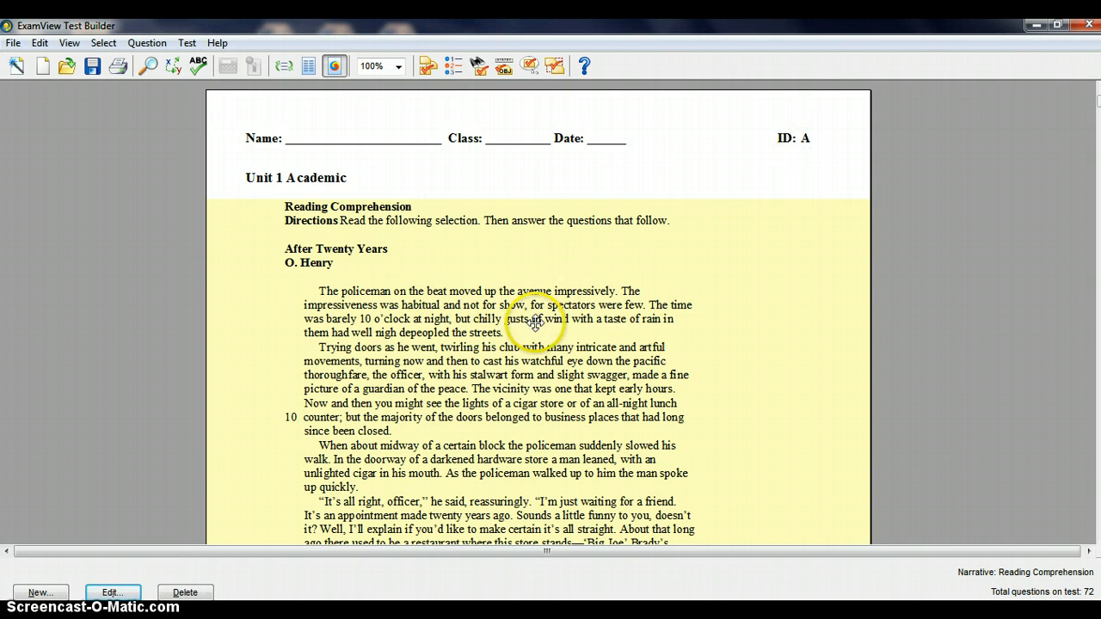
# View the replacement fonts offered by Replace Font and cancel without choosing one
pyautogui.click(74, 43)
pyautogui.click(43, 43)
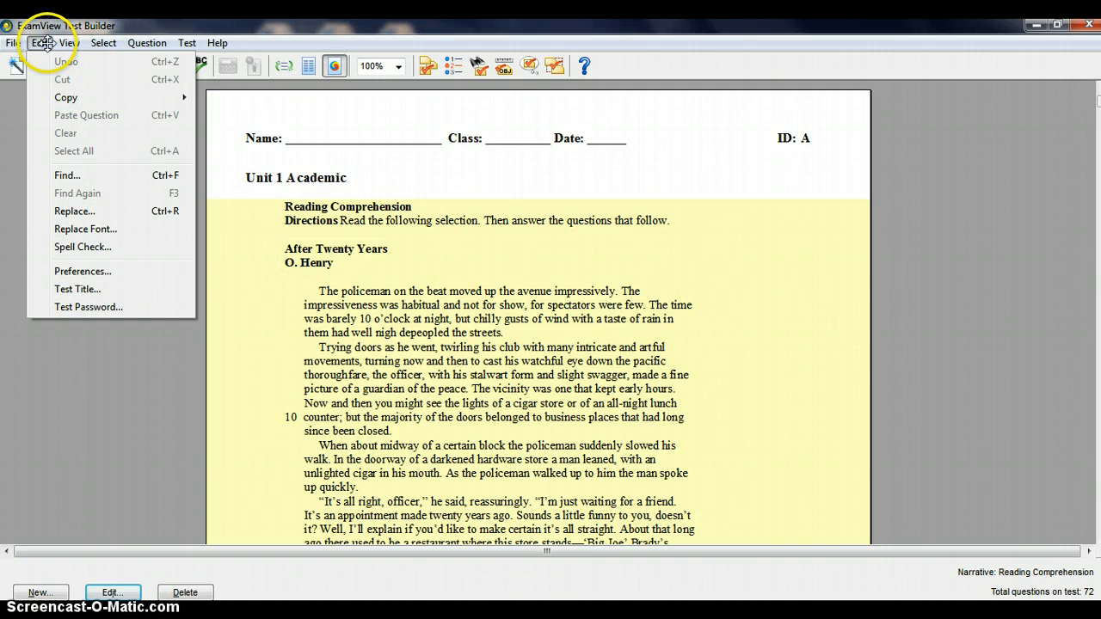
pyautogui.click(88, 229)
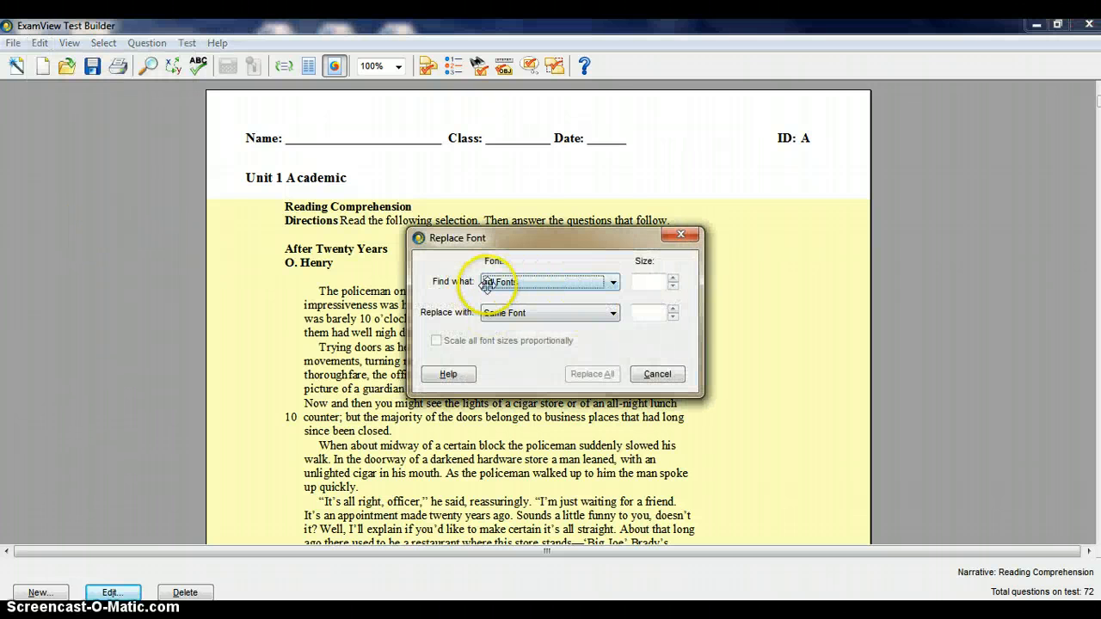
pyautogui.click(613, 313)
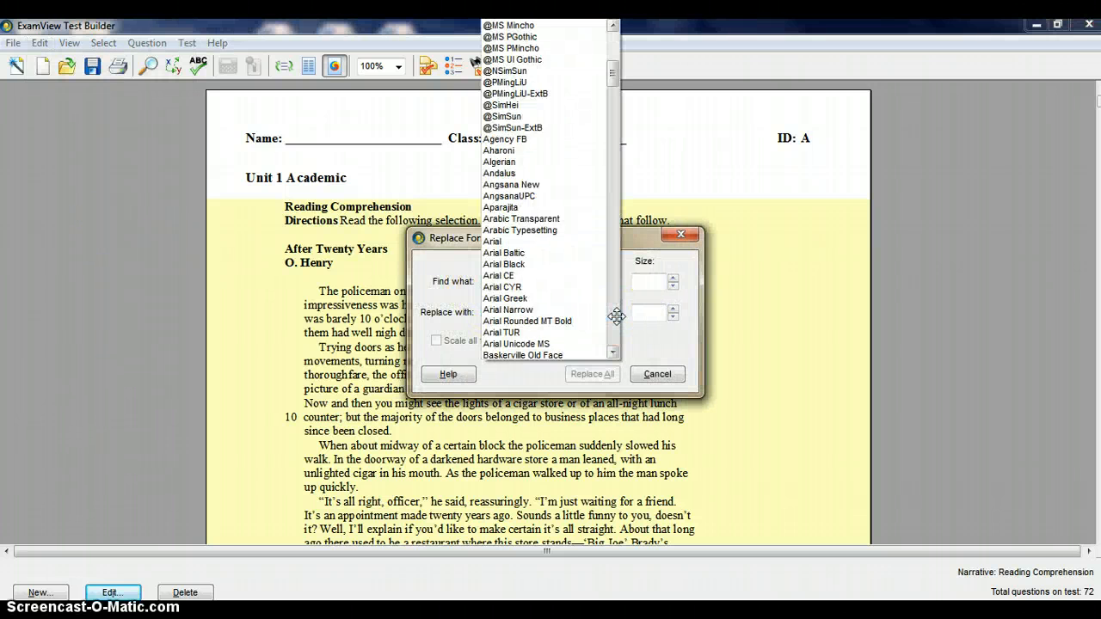
pyautogui.click(746, 316)
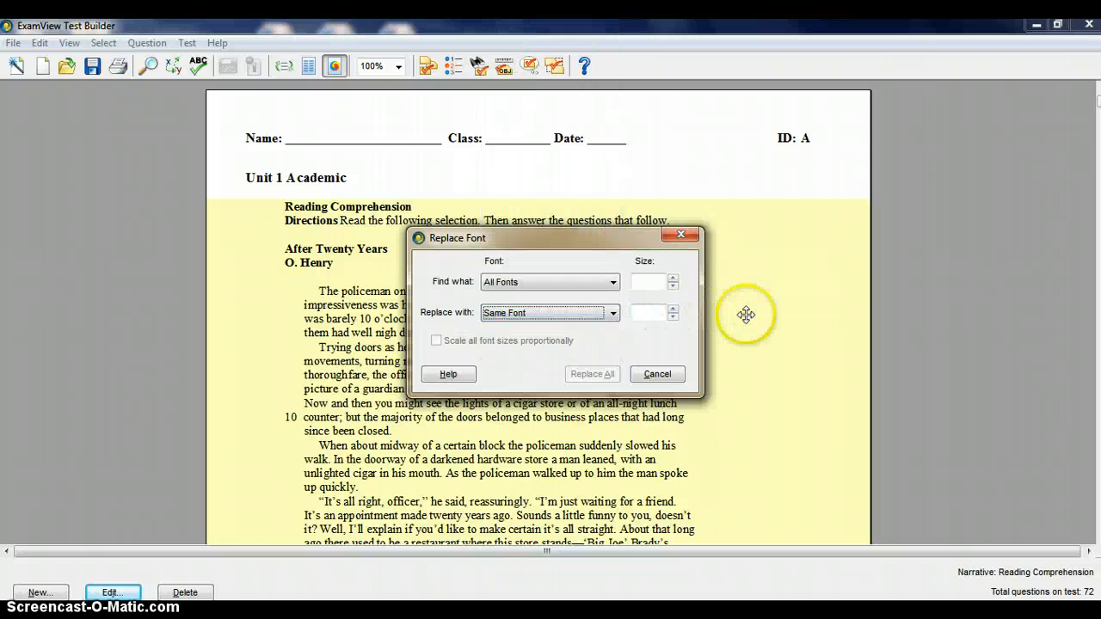
pyautogui.click(659, 370)
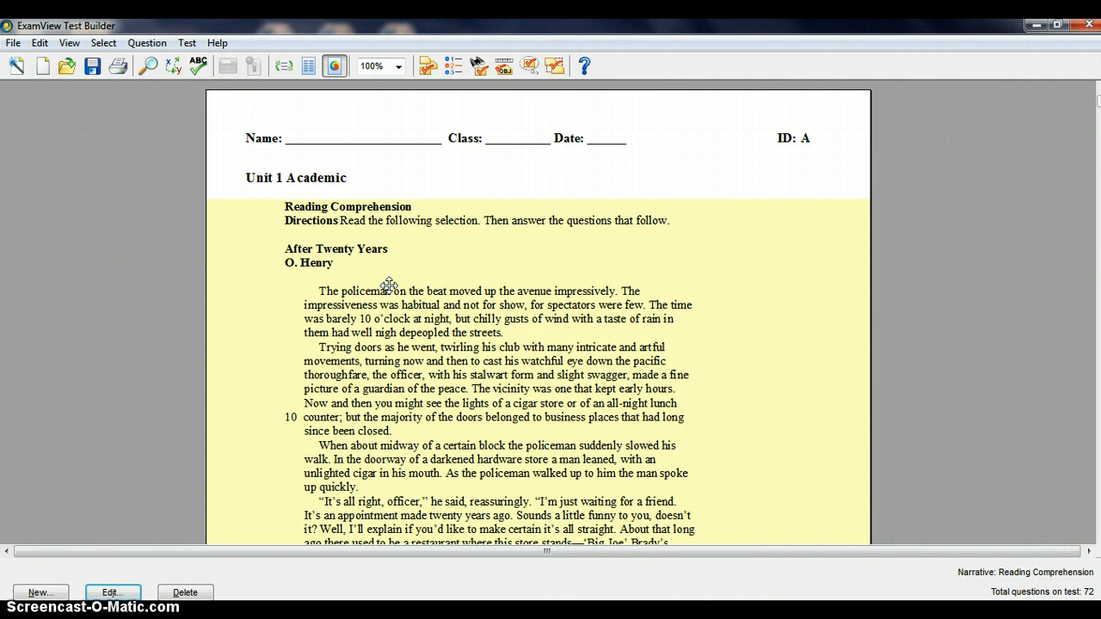
# Try reducing the answer choices for multiple choice questions to 3, and cancel the adjustment
pyautogui.click(105, 43)
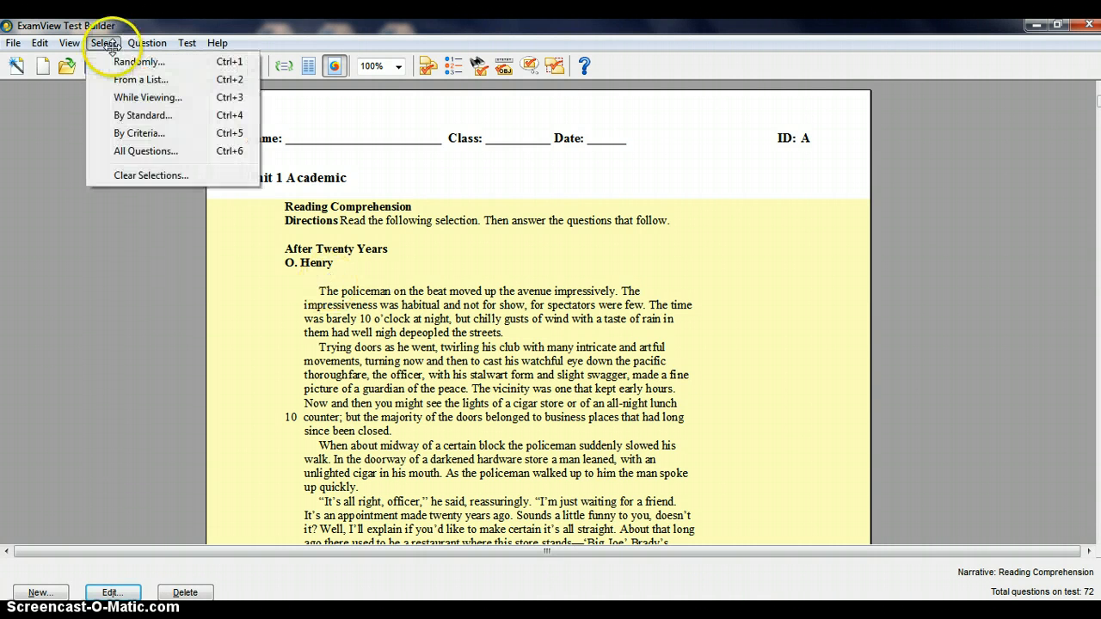
pyautogui.click(128, 43)
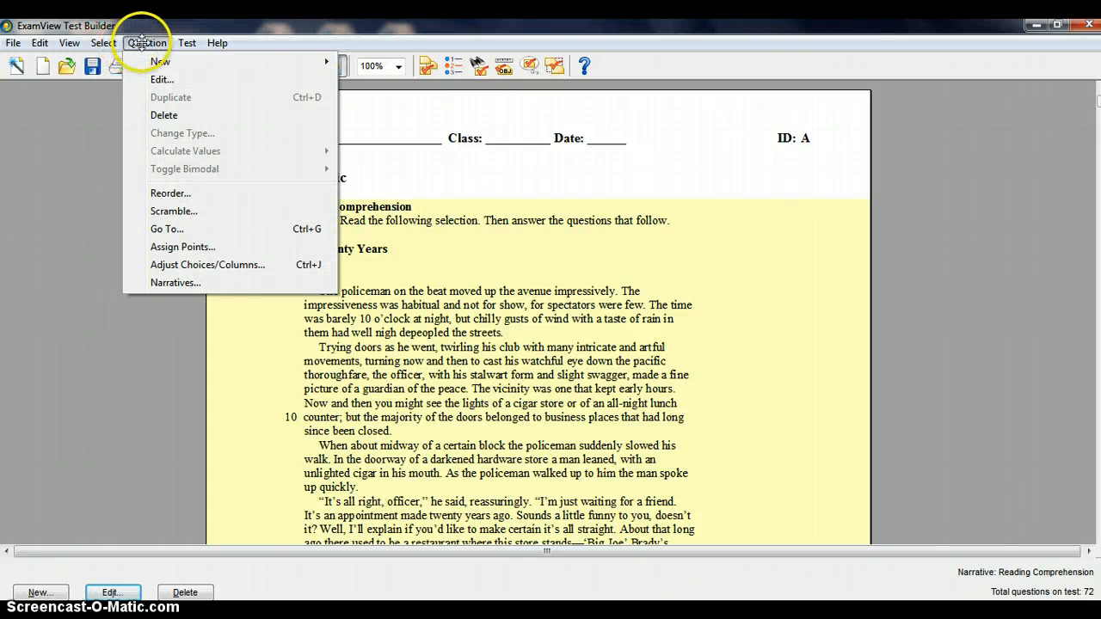
pyautogui.click(196, 265)
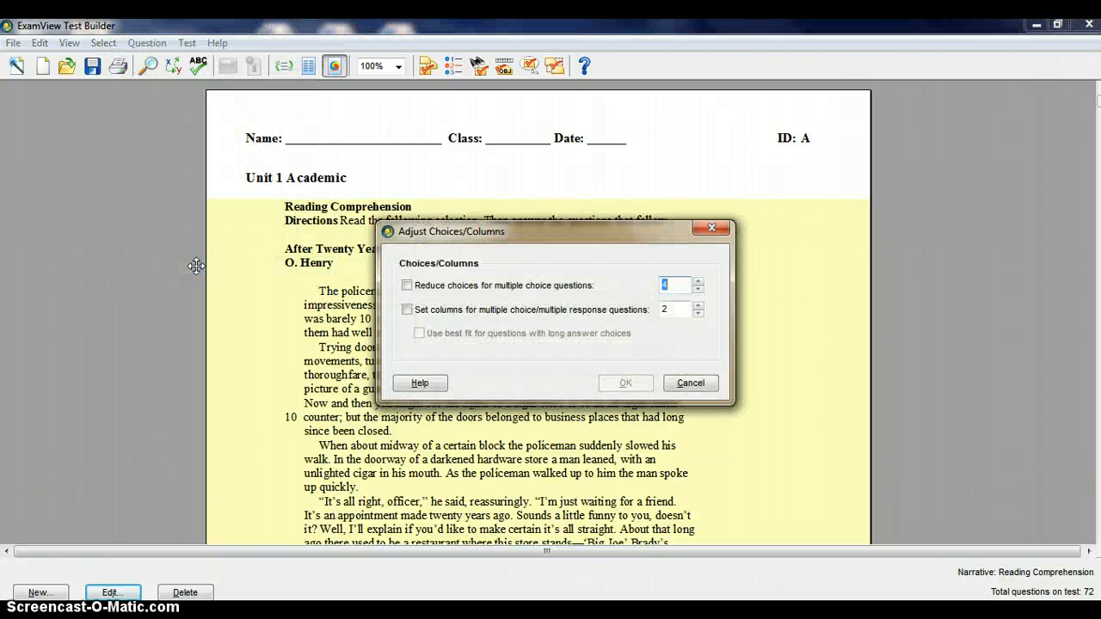
pyautogui.click(698, 290)
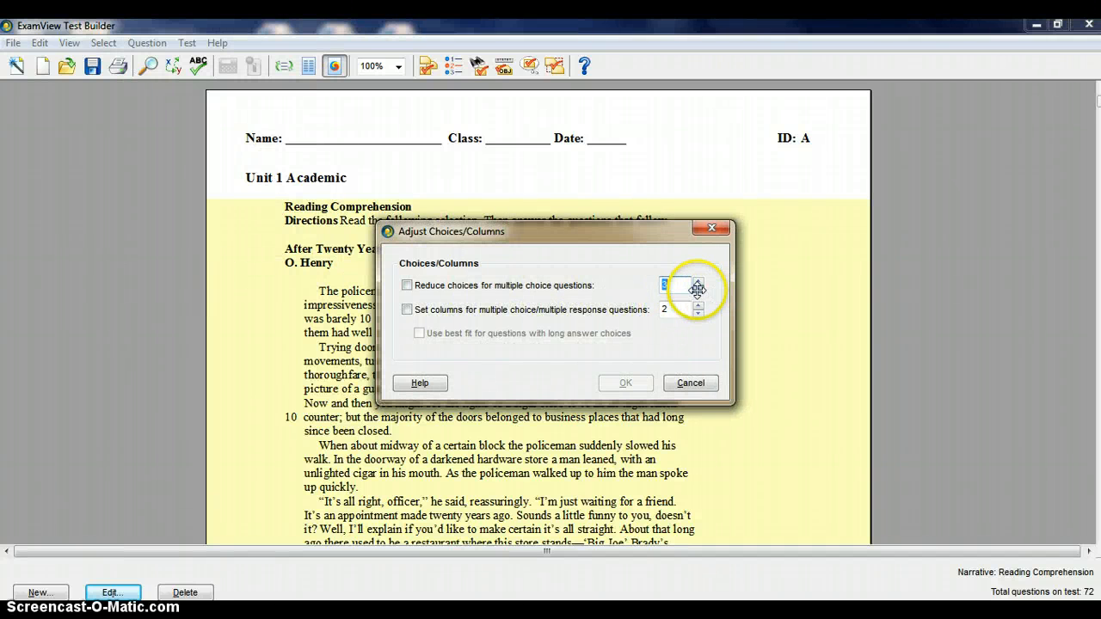
pyautogui.click(408, 286)
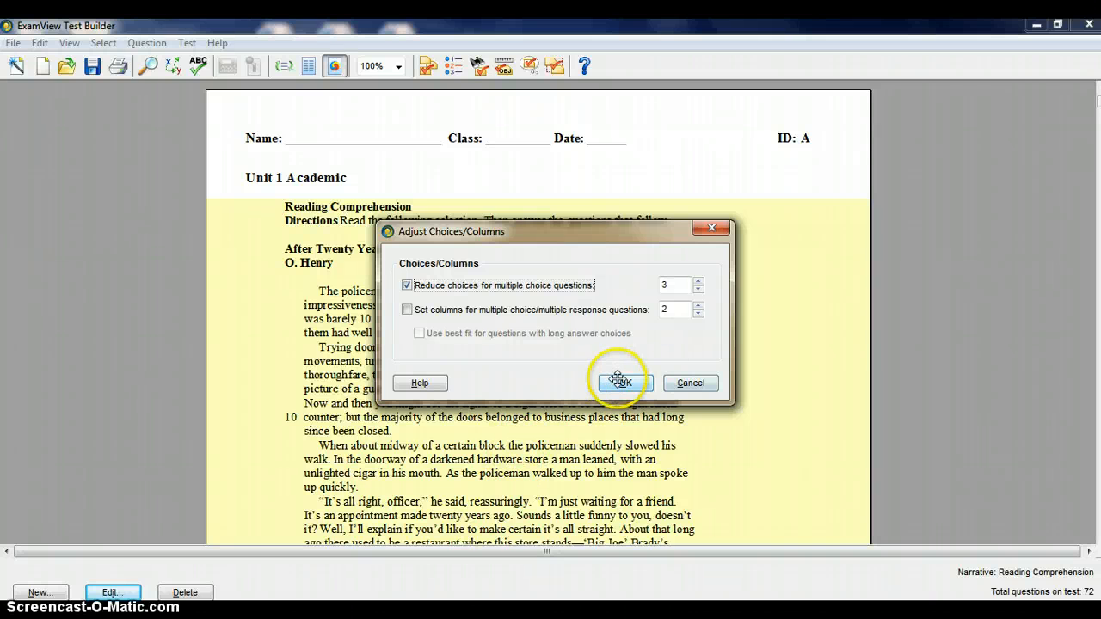
pyautogui.click(691, 383)
pyautogui.scroll(-1, 686, 381)
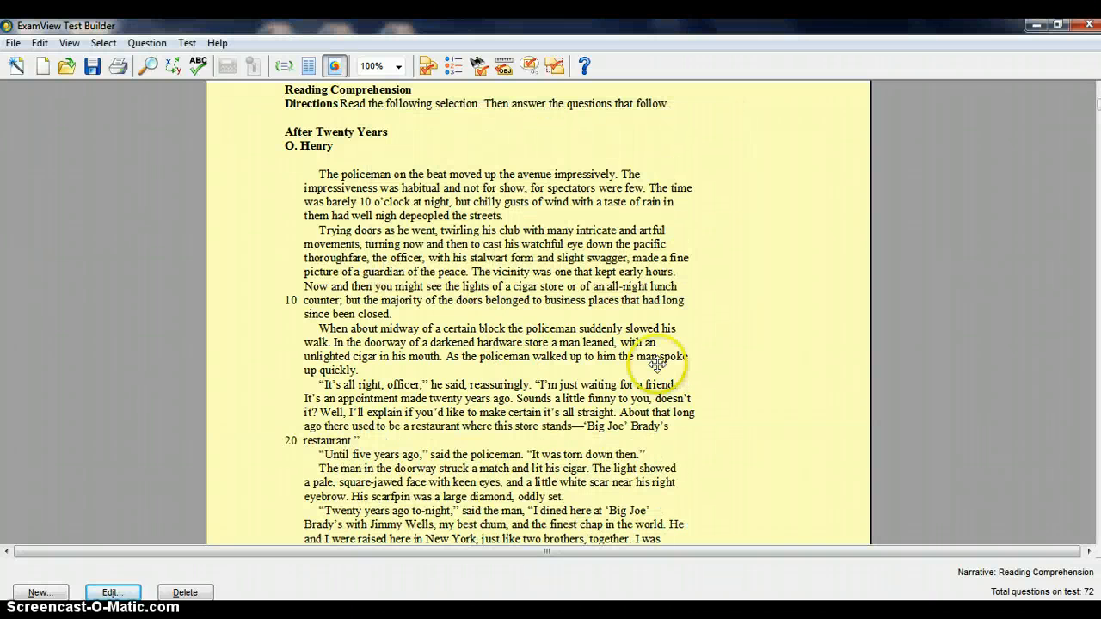
pyautogui.scroll(1, 637, 349)
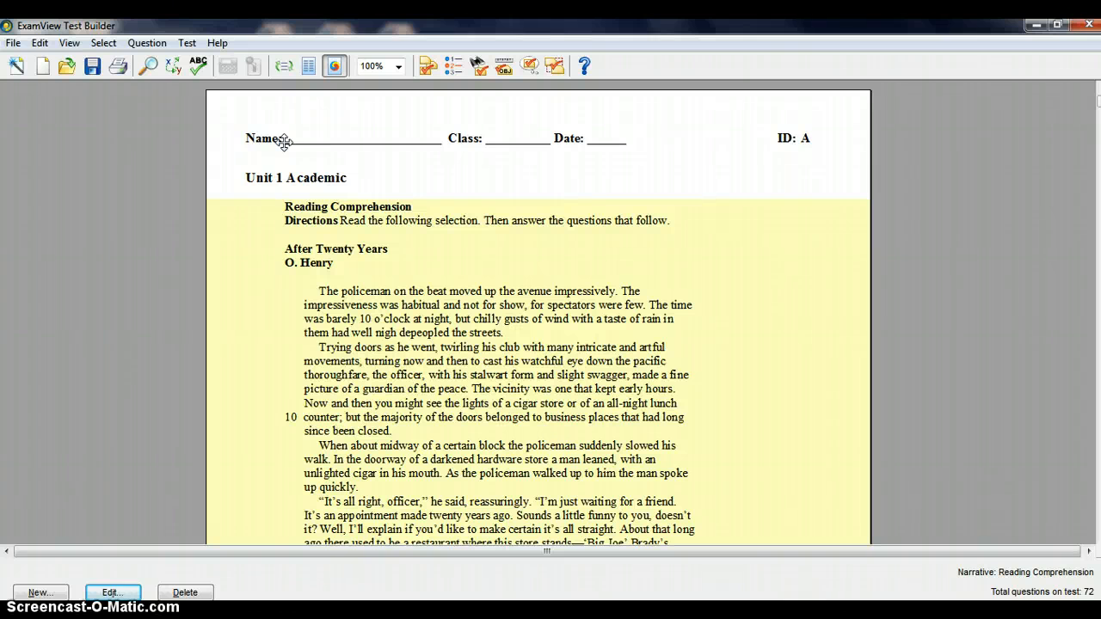
# Open the first-page header for editing, highlight its text from the name line through the ID, and record it
pyautogui.click(147, 44)
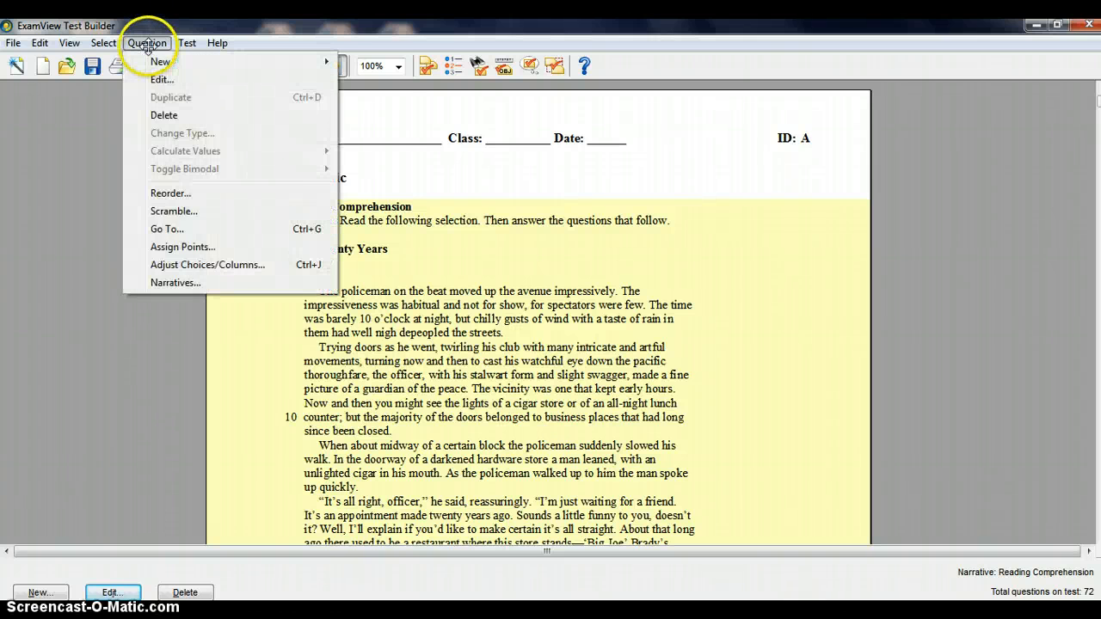
pyautogui.moveTo(191, 47)
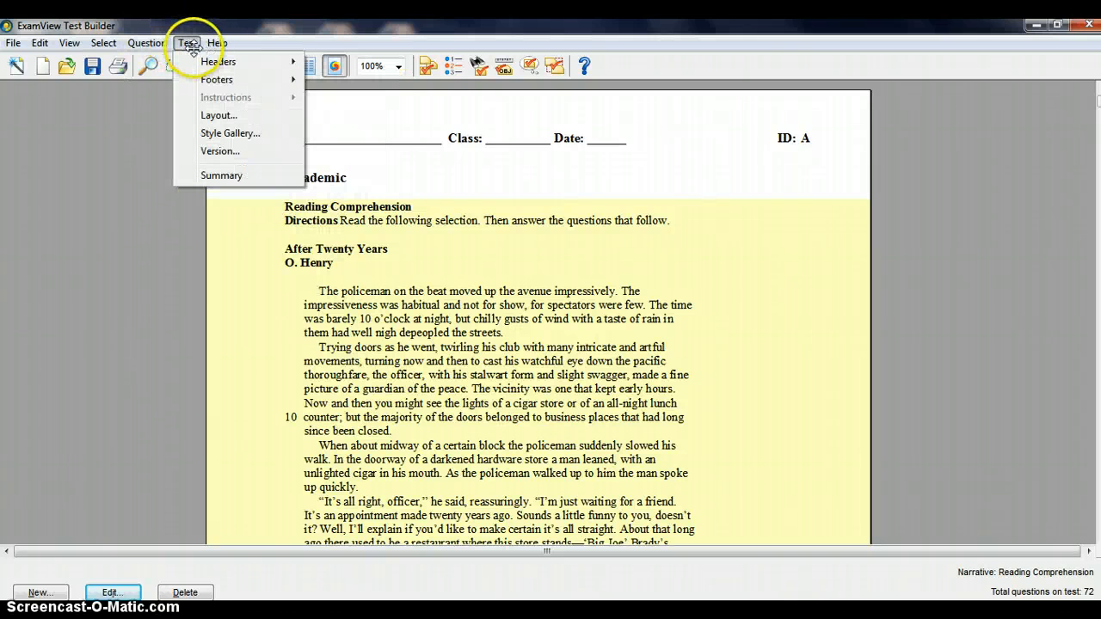
pyautogui.moveTo(217, 62)
pyautogui.click(272, 60)
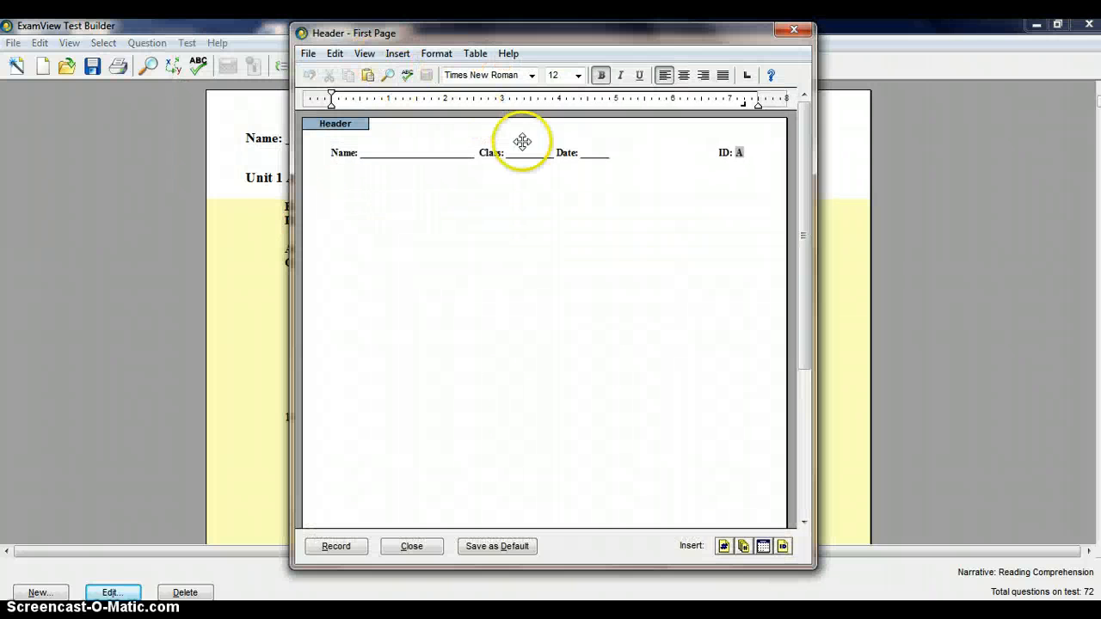
pyautogui.moveTo(451, 152); pyautogui.dragTo(710, 162)
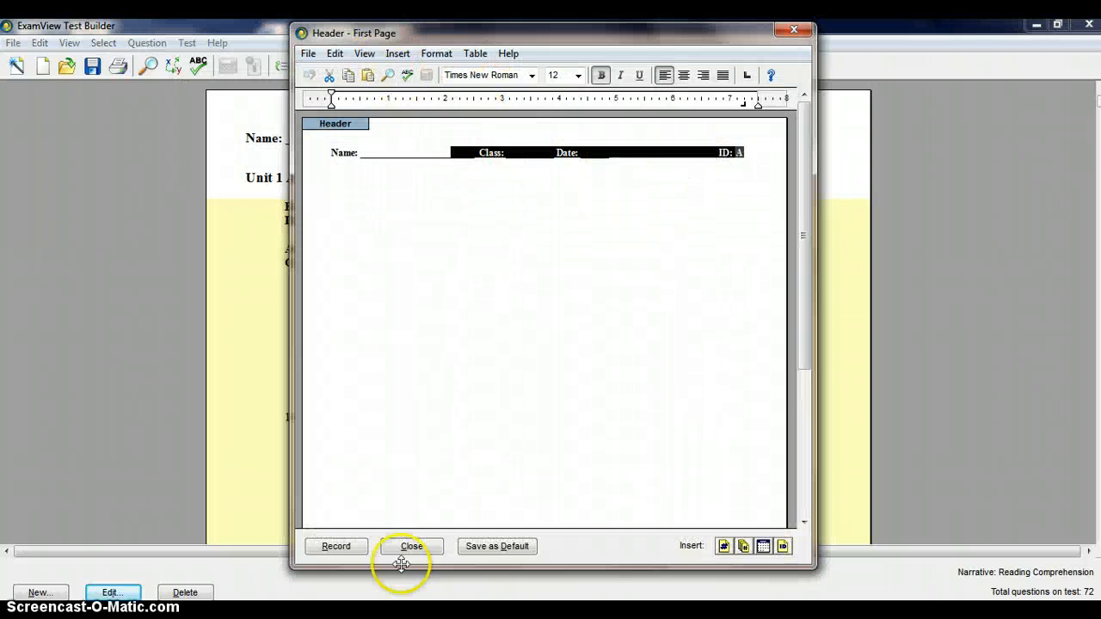
pyautogui.click(351, 549)
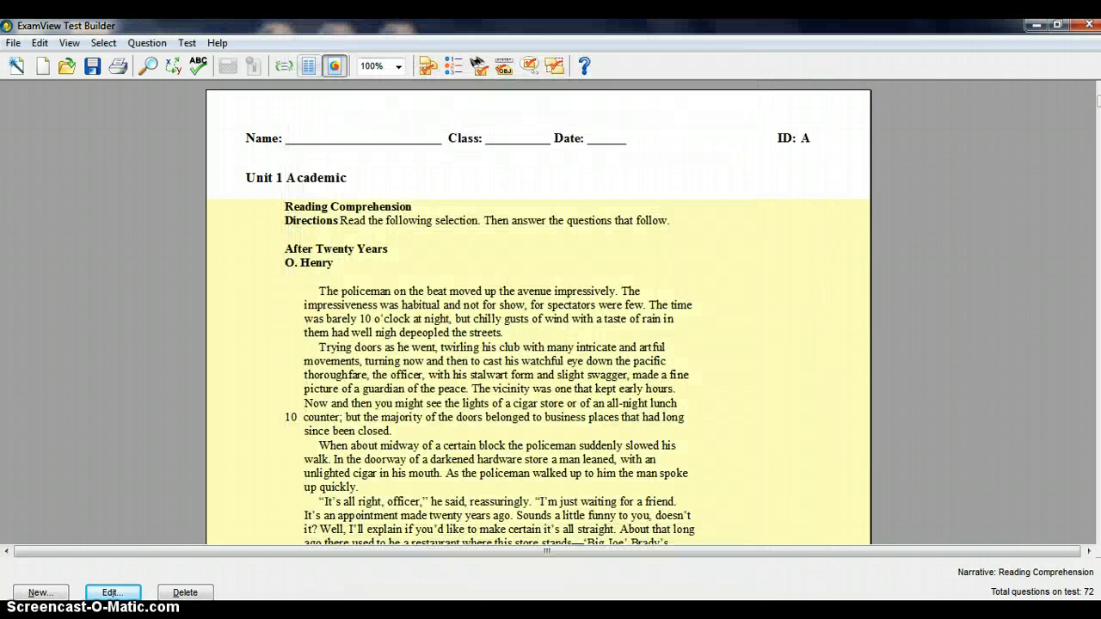
# View the header for subsequent pages and close its editor without changes
pyautogui.click(187, 43)
pyautogui.moveTo(219, 61)
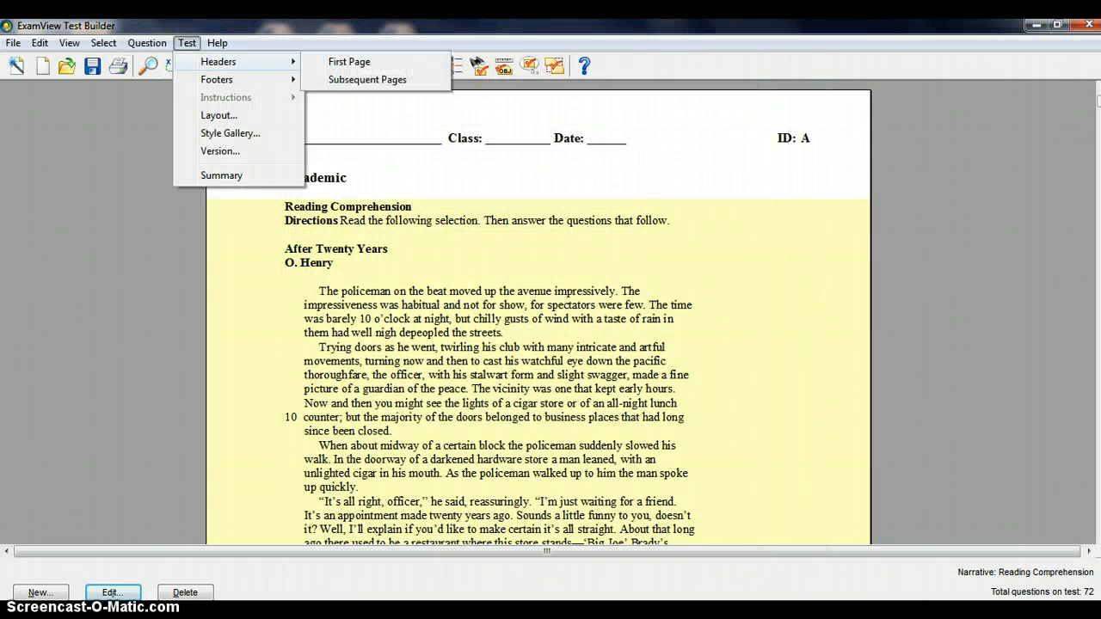
pyautogui.click(295, 78)
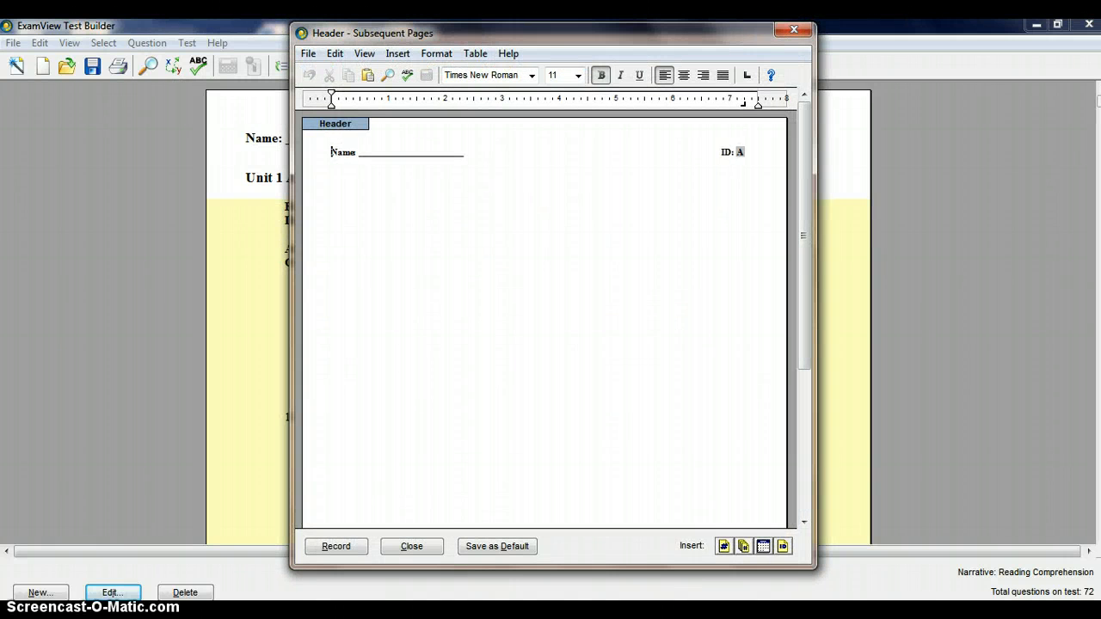
pyautogui.click(794, 30)
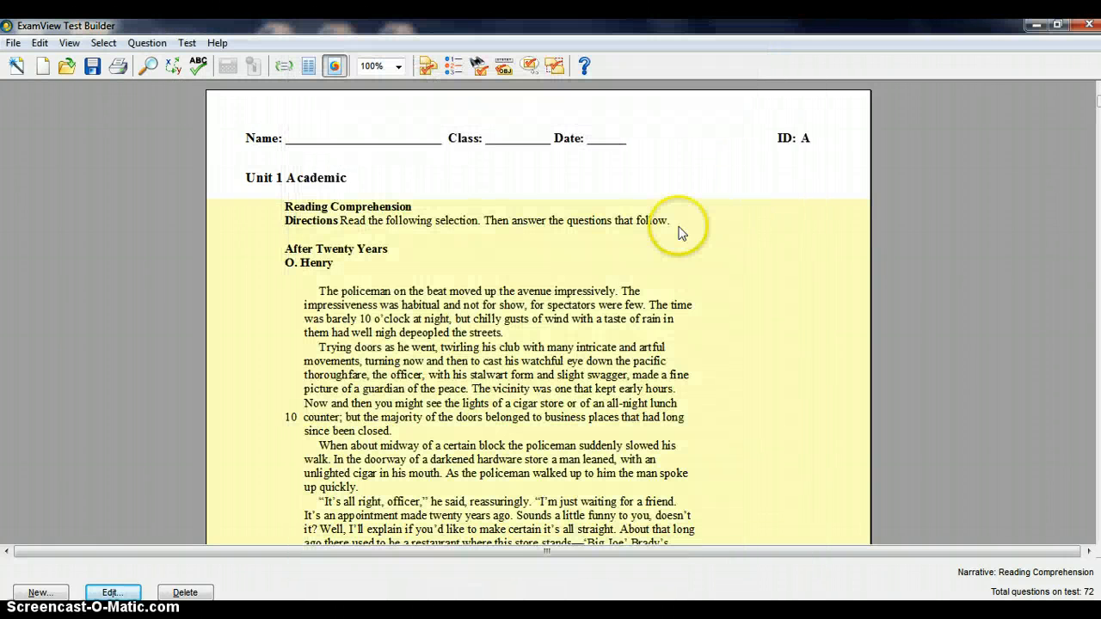
pyautogui.scroll(-3, 431, 246)
pyautogui.scroll(3, 434, 247)
pyautogui.click(363, 195)
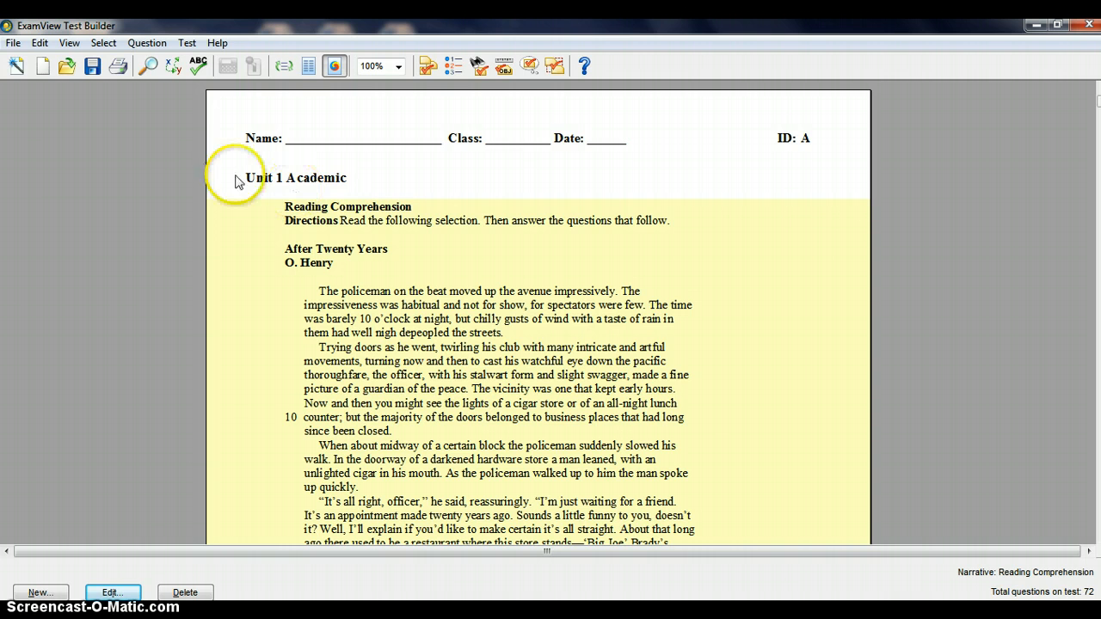
# View the test version and scramble options offered for printing the test, and cancel without printing
pyautogui.click(13, 42)
pyautogui.click(41, 252)
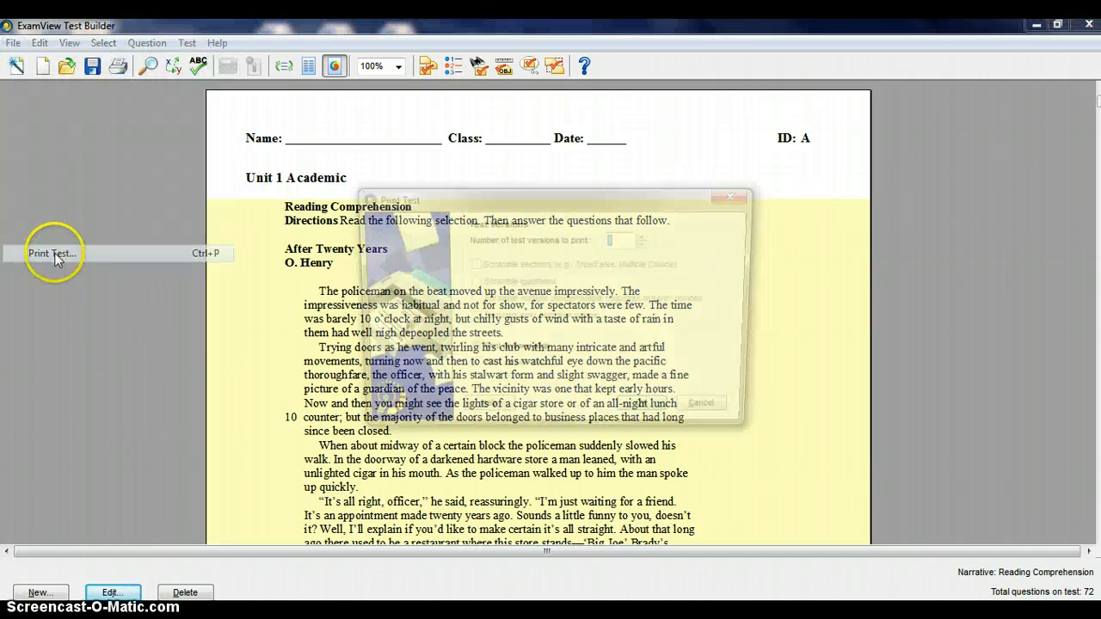
pyautogui.click(716, 414)
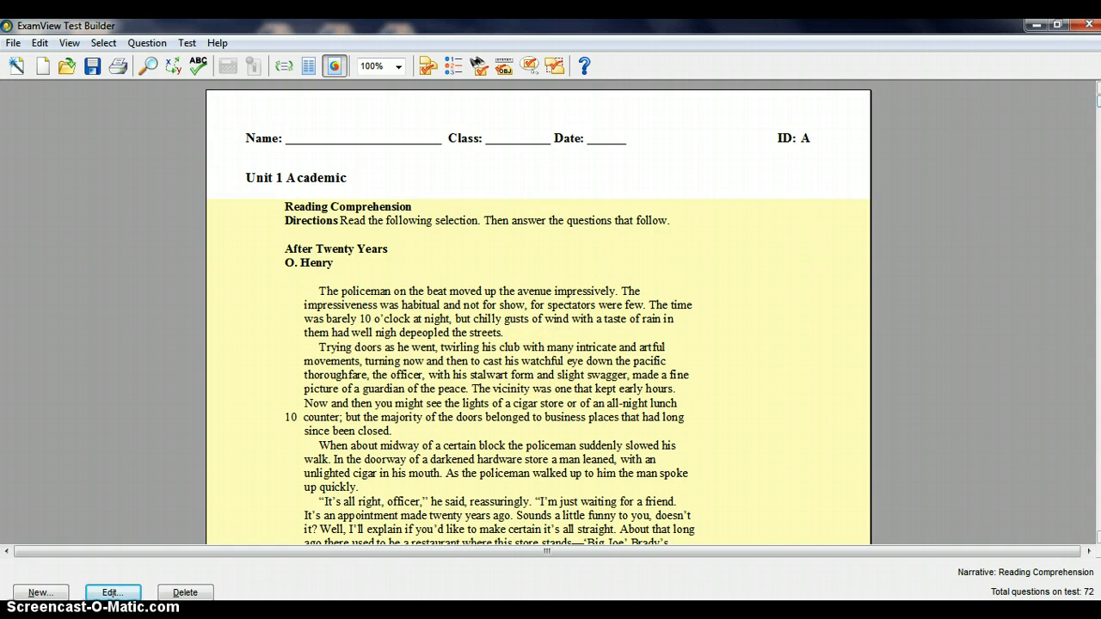
# Look over the answer section at the end of the test and return to the first page
pyautogui.moveTo(1099, 101); pyautogui.dragTo(1098, 466)
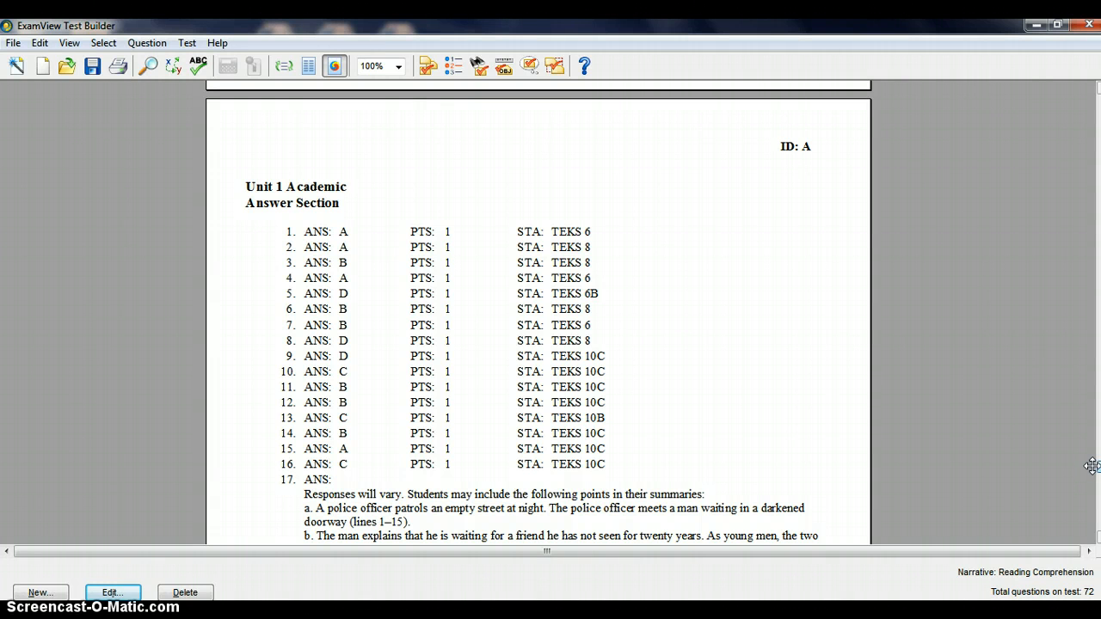
pyautogui.moveTo(1092, 465); pyautogui.dragTo(1095, 103)
pyautogui.scroll(-3, 572, 317)
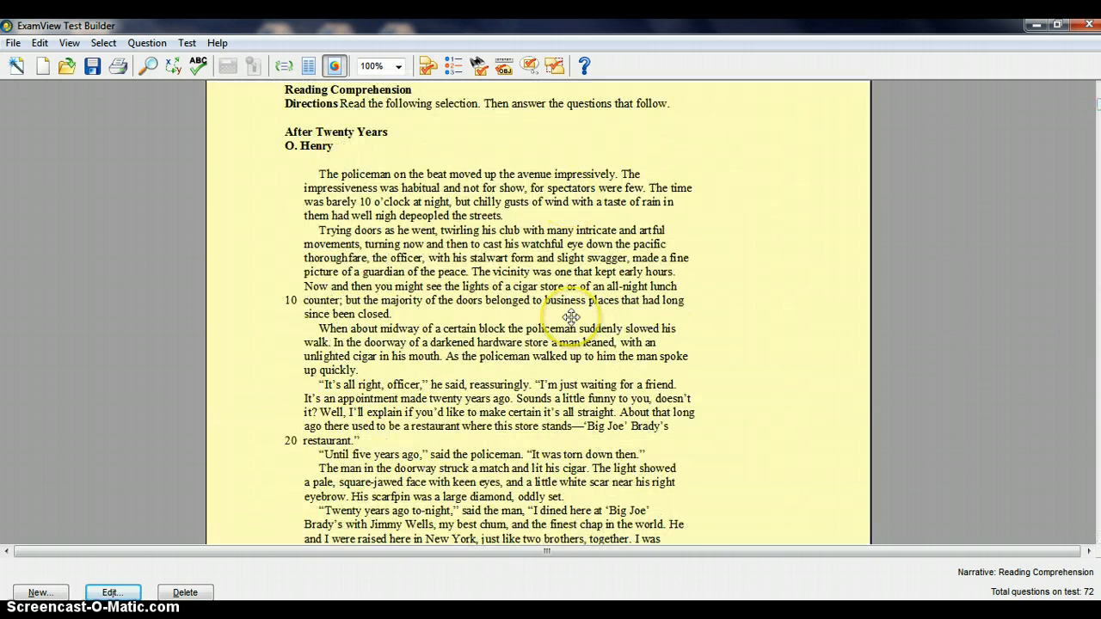
pyautogui.scroll(3, 571, 317)
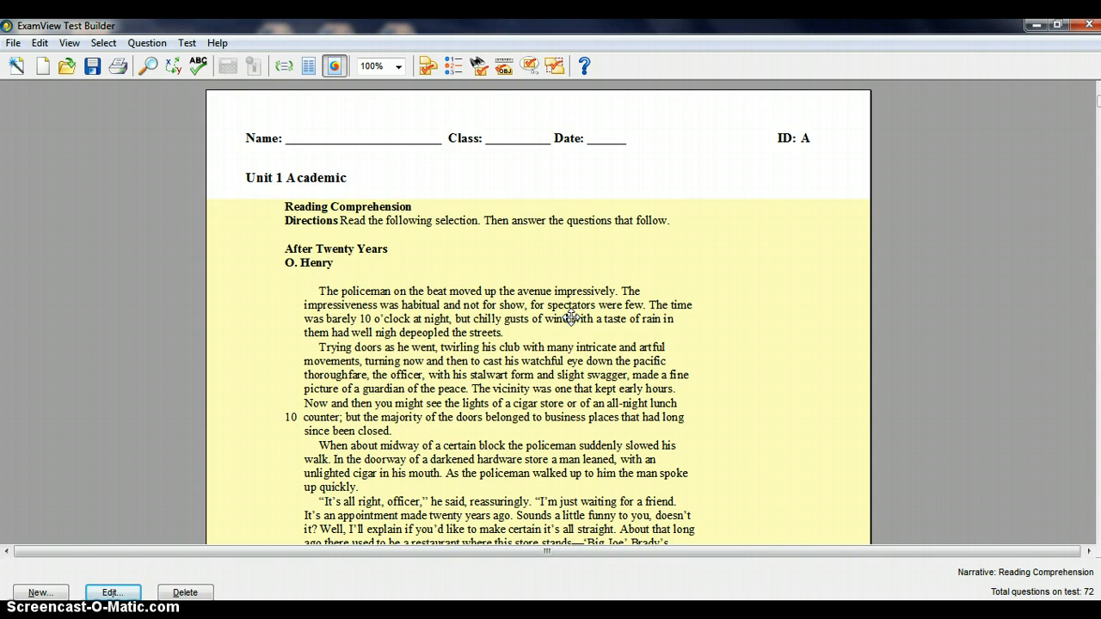
pyautogui.click(557, 303)
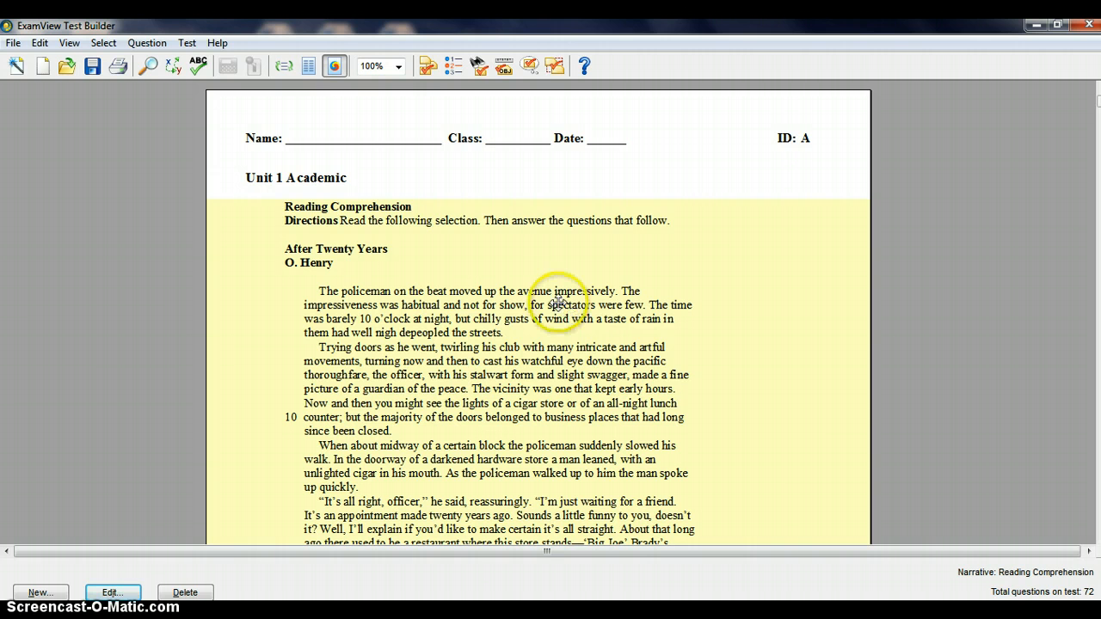
# View the export formats available for the test, including Rich Text Format, without exporting
pyautogui.click(13, 43)
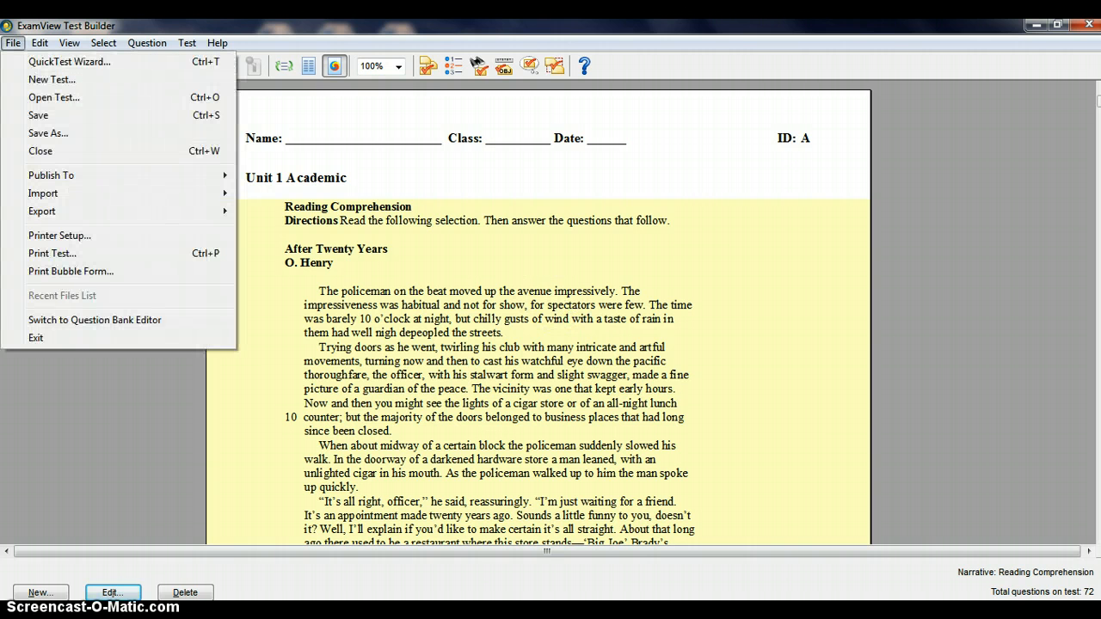
pyautogui.moveTo(42, 211)
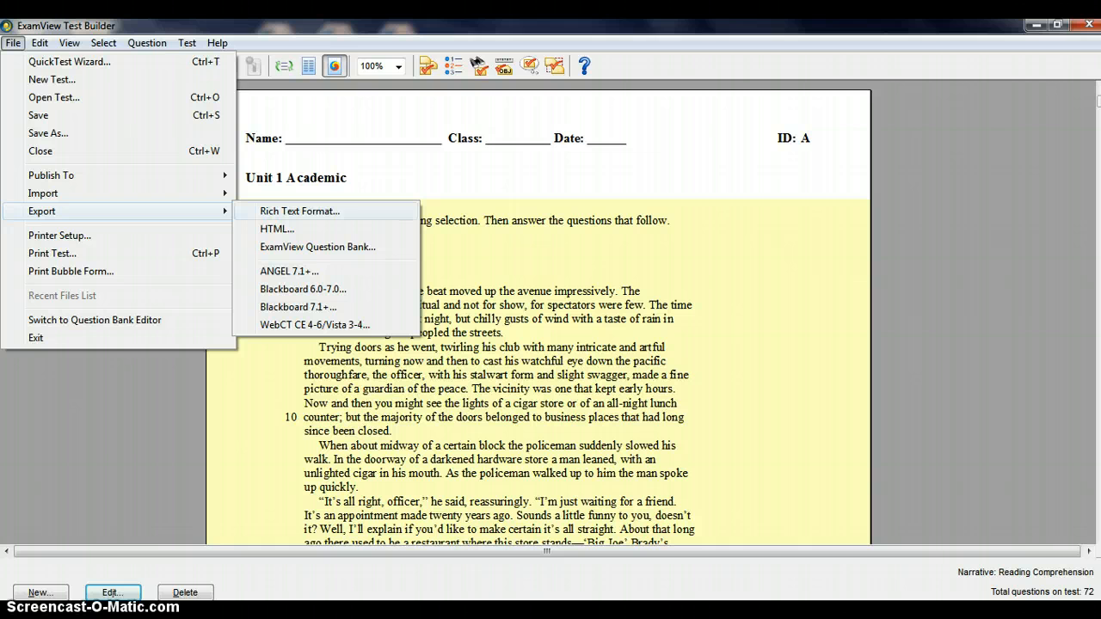
pyautogui.click(340, 221)
pyautogui.click(522, 241)
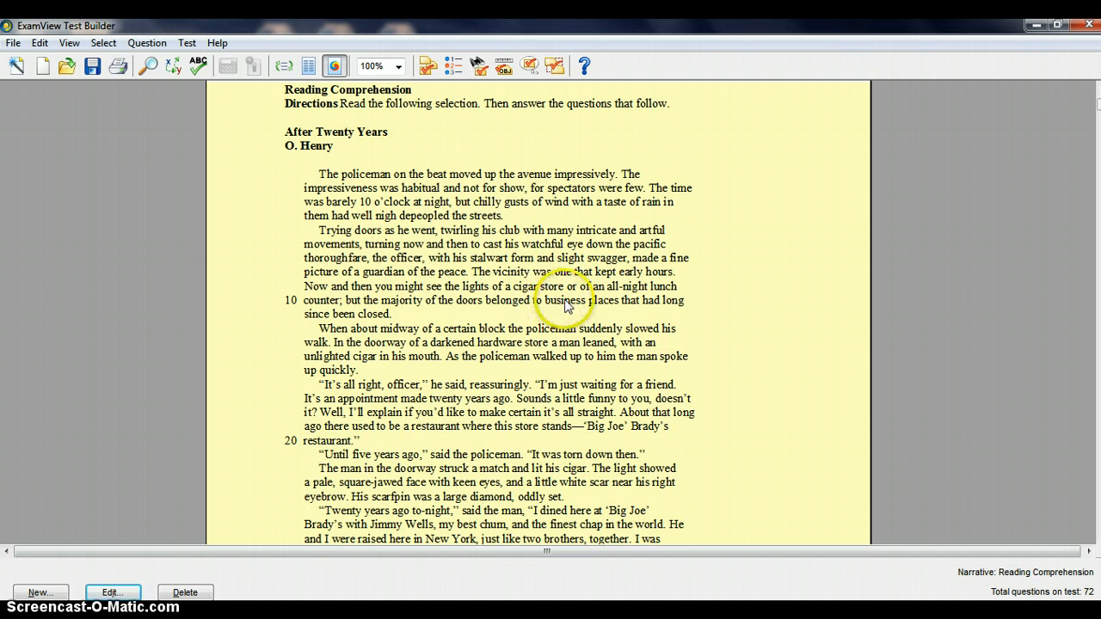
pyautogui.scroll(3, 571, 301)
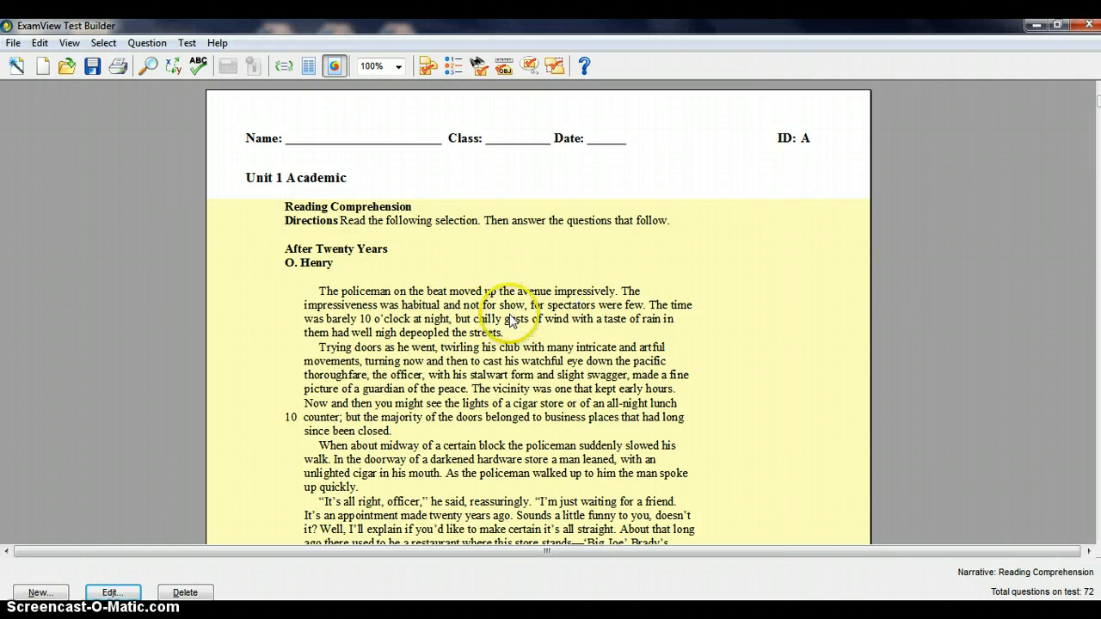
# Close the test without saving its changes and restart ExamView Test Generator
pyautogui.click(1088, 24)
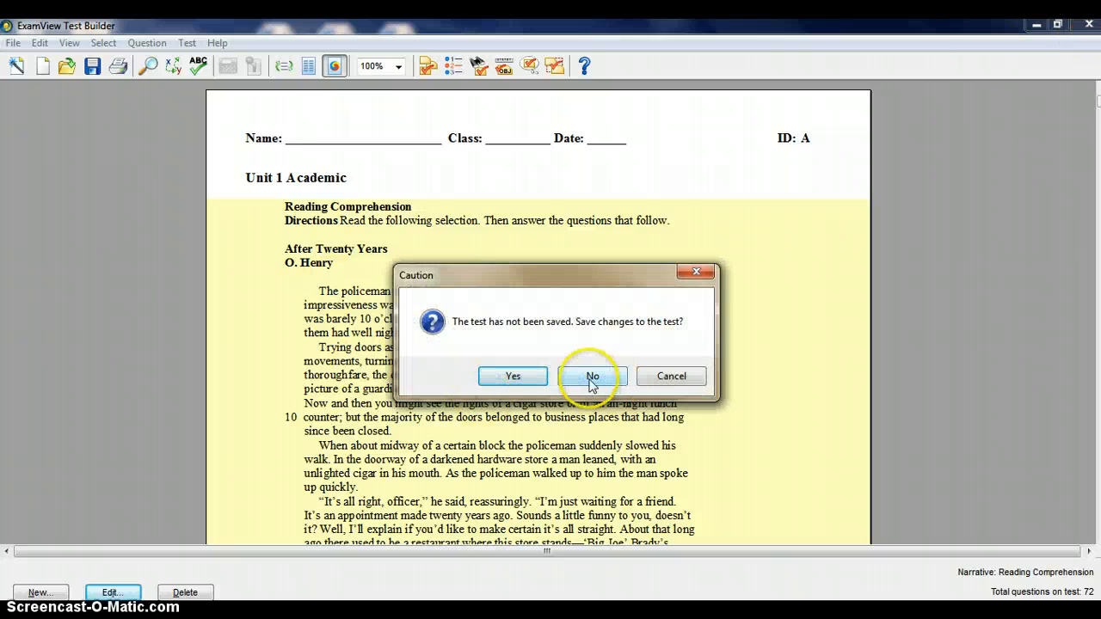
pyautogui.click(590, 380)
pyautogui.click(23, 613)
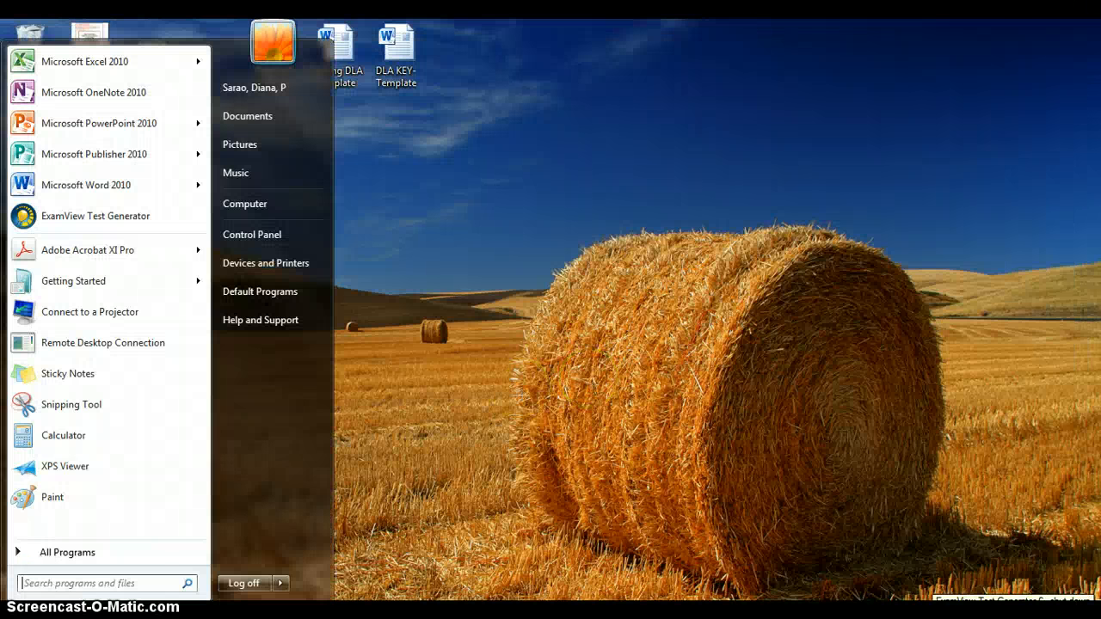
pyautogui.click(69, 224)
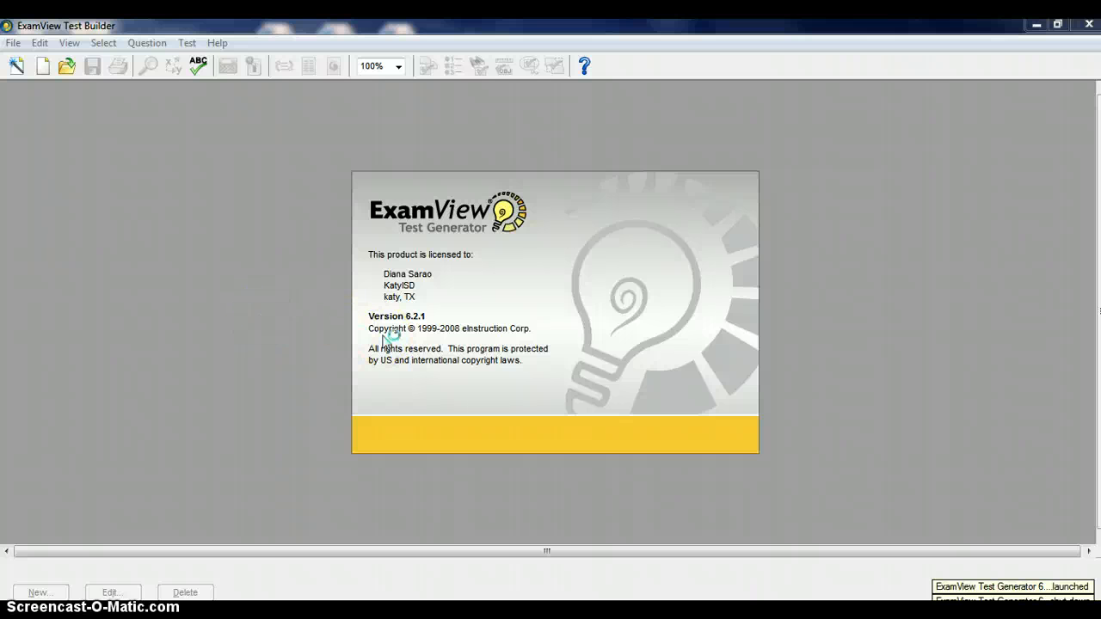
# Start a new test with the QuickTest Wizard, titled "asdf", and continue to question bank selection
pyautogui.click(425, 256)
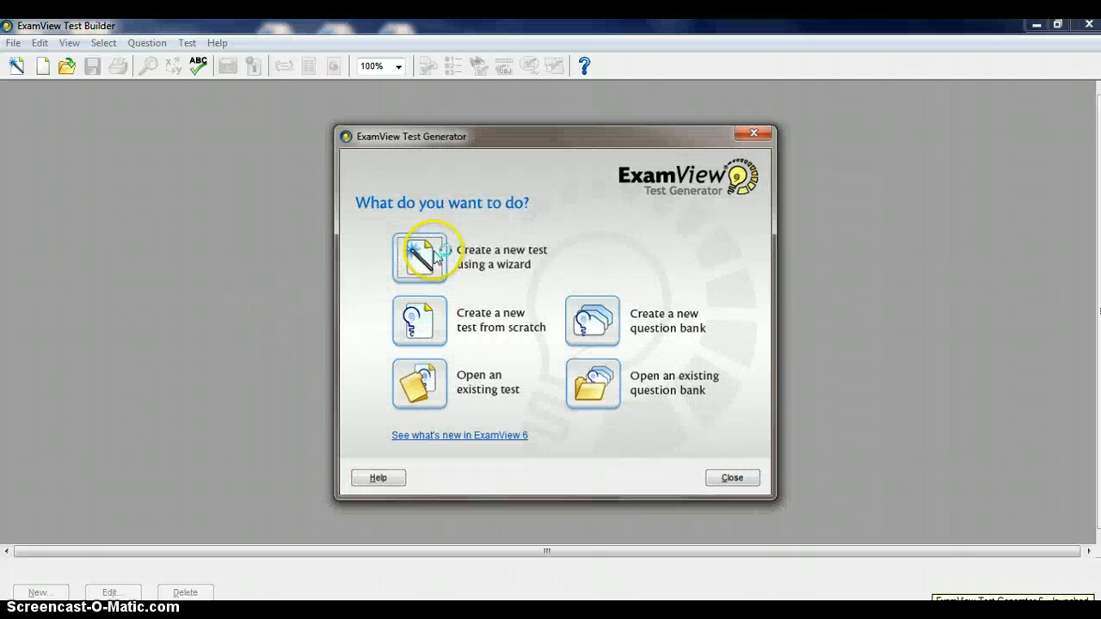
pyautogui.write('asdf')
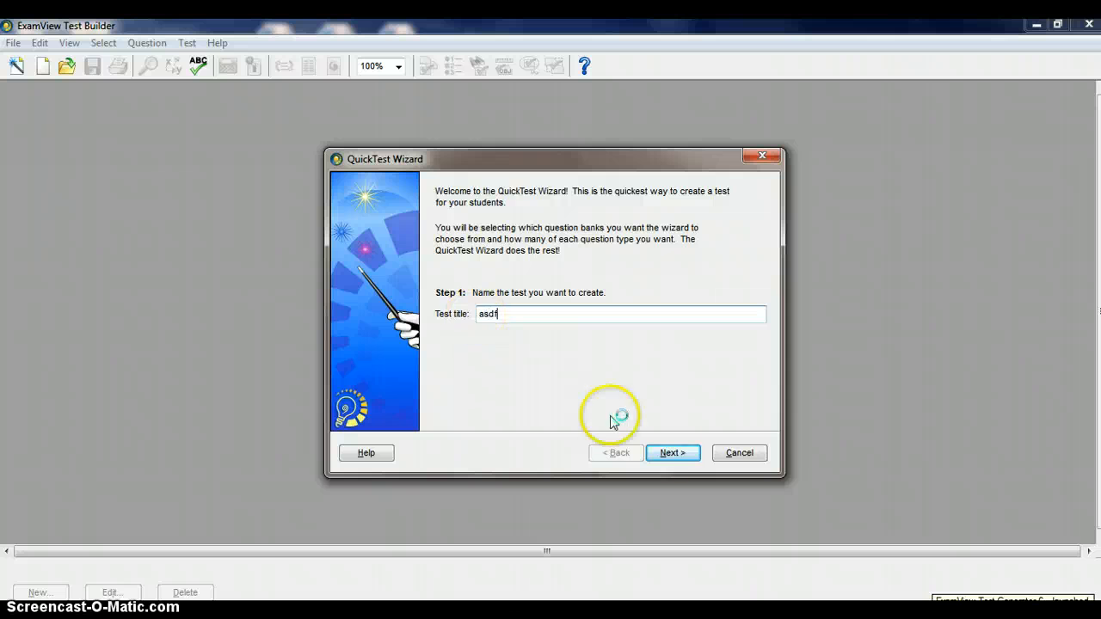
pyautogui.click(672, 454)
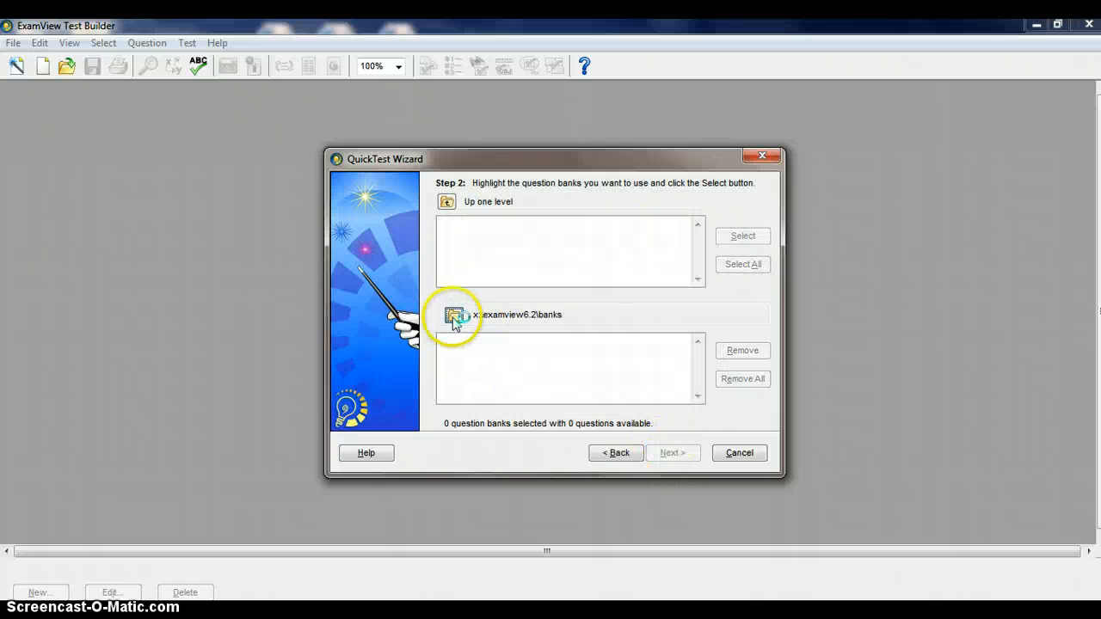
# Browse for question banks on the curriculum resources drive, expanding Junior High, Language Arts and Grade 7
pyautogui.click(454, 316)
pyautogui.click(457, 397)
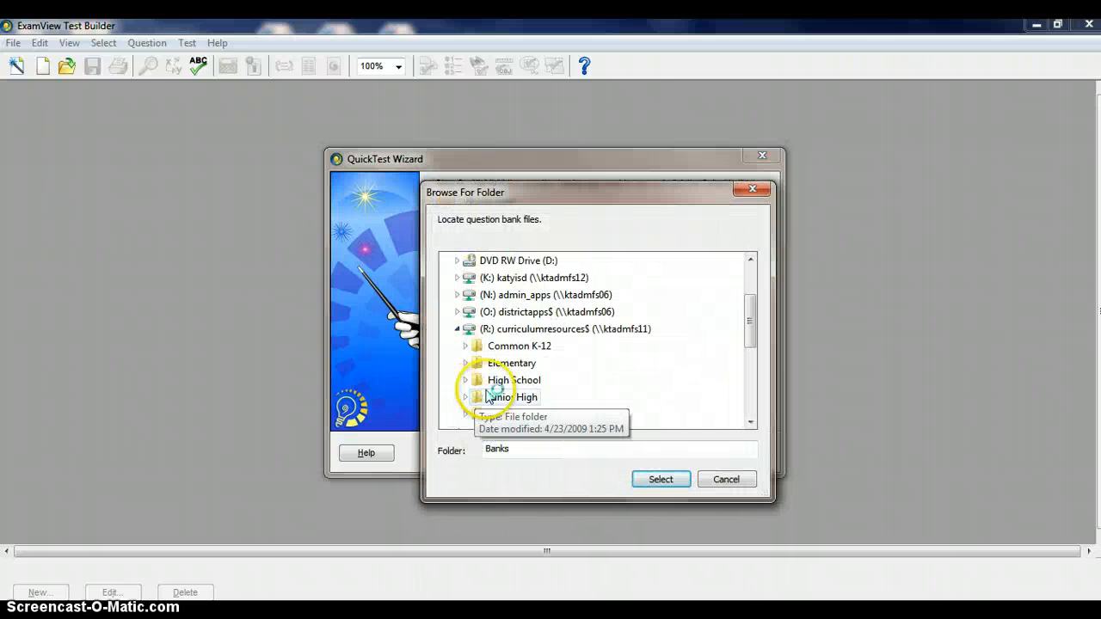
pyautogui.click(466, 396)
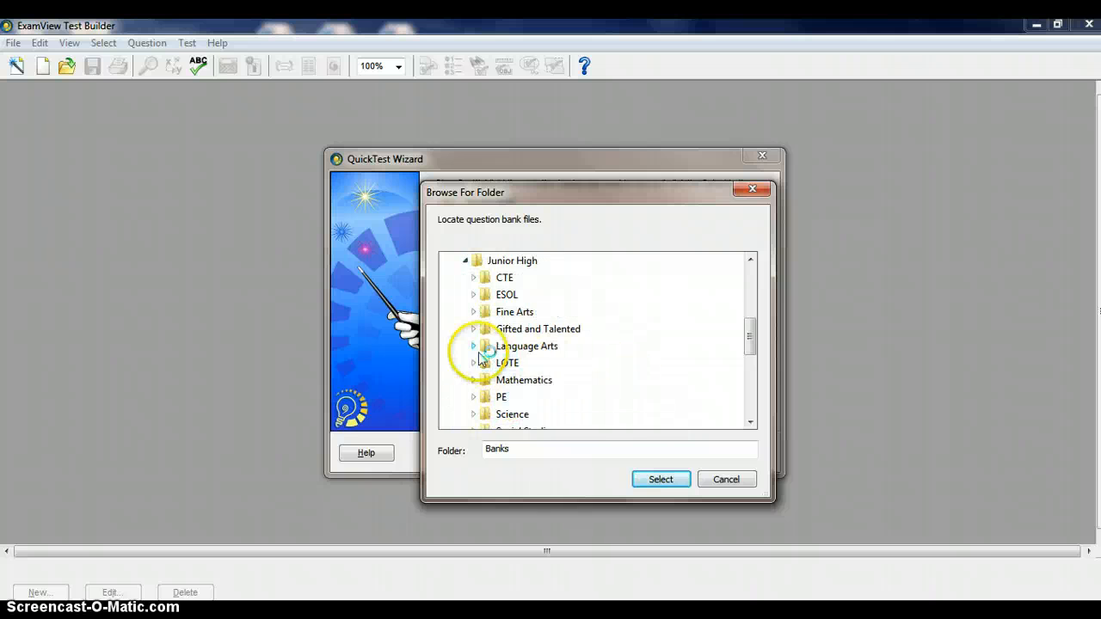
pyautogui.click(474, 346)
pyautogui.click(482, 382)
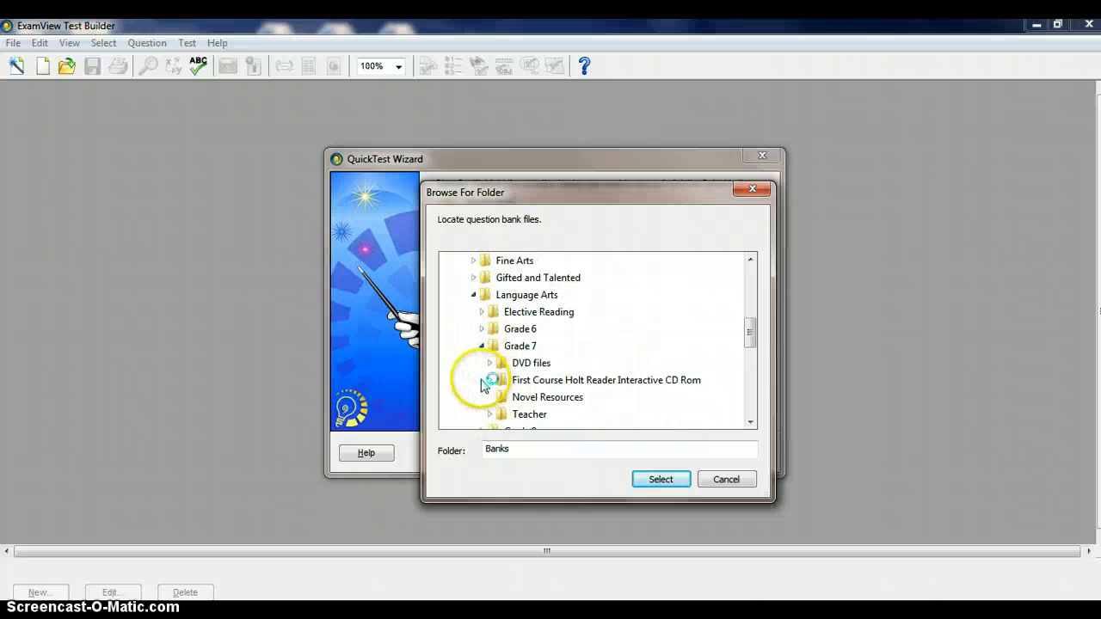
pyautogui.scroll(-1, 749, 340)
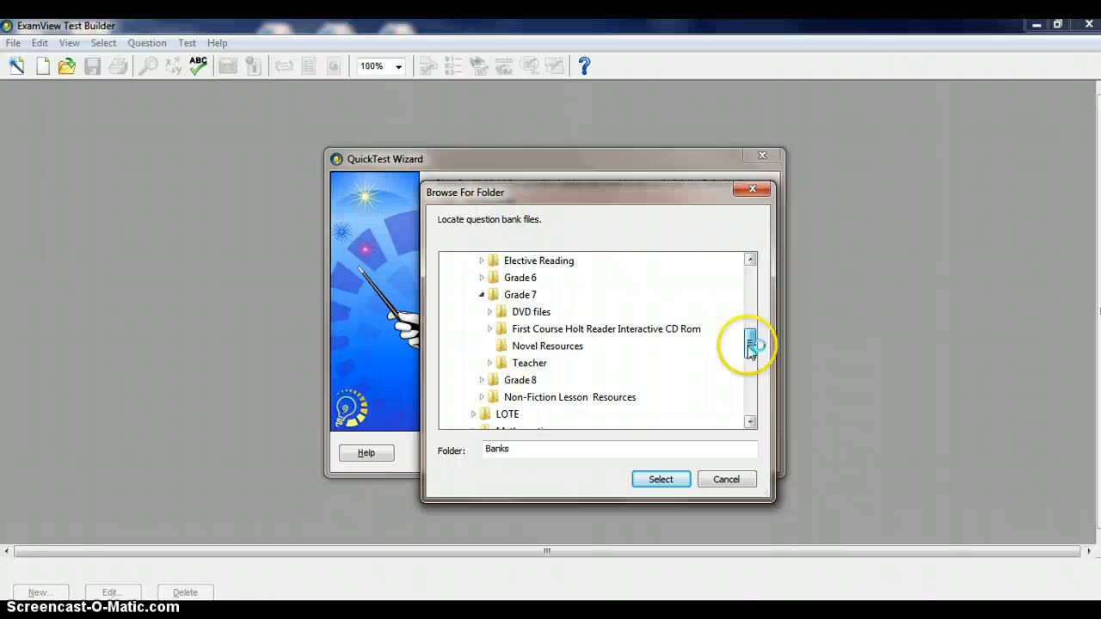
# Load the Gr7_Unit_Tests folder from Teacher, Exam View and add the Grade 7 Unit 2 Test A question bank
pyautogui.doubleClick(545, 365)
pyautogui.moveTo(758, 339); pyautogui.dragTo(755, 366)
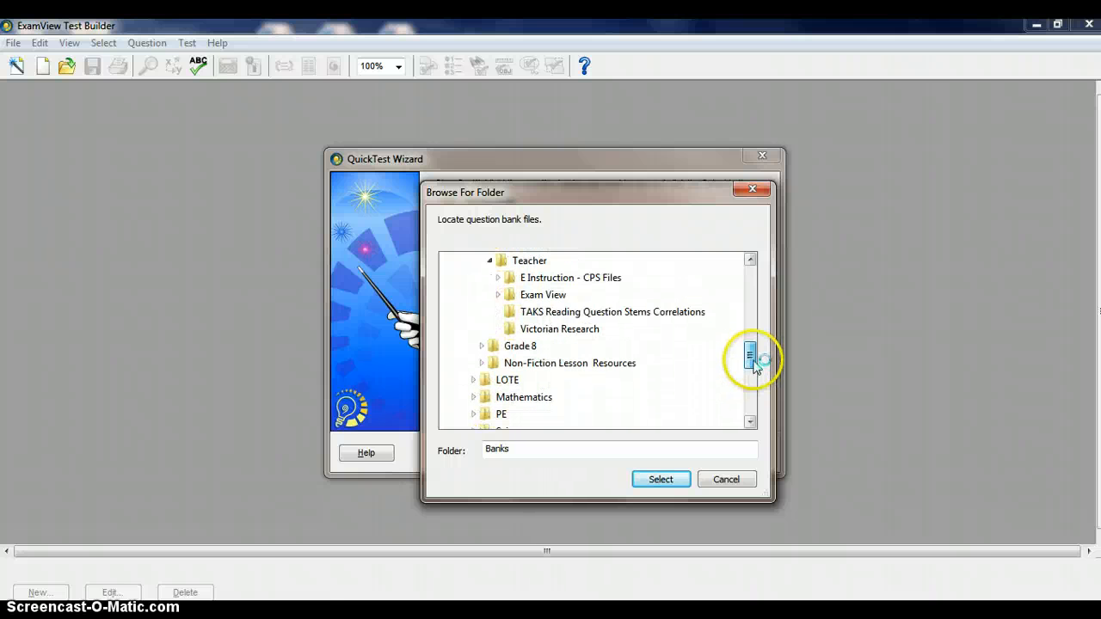
pyautogui.click(498, 294)
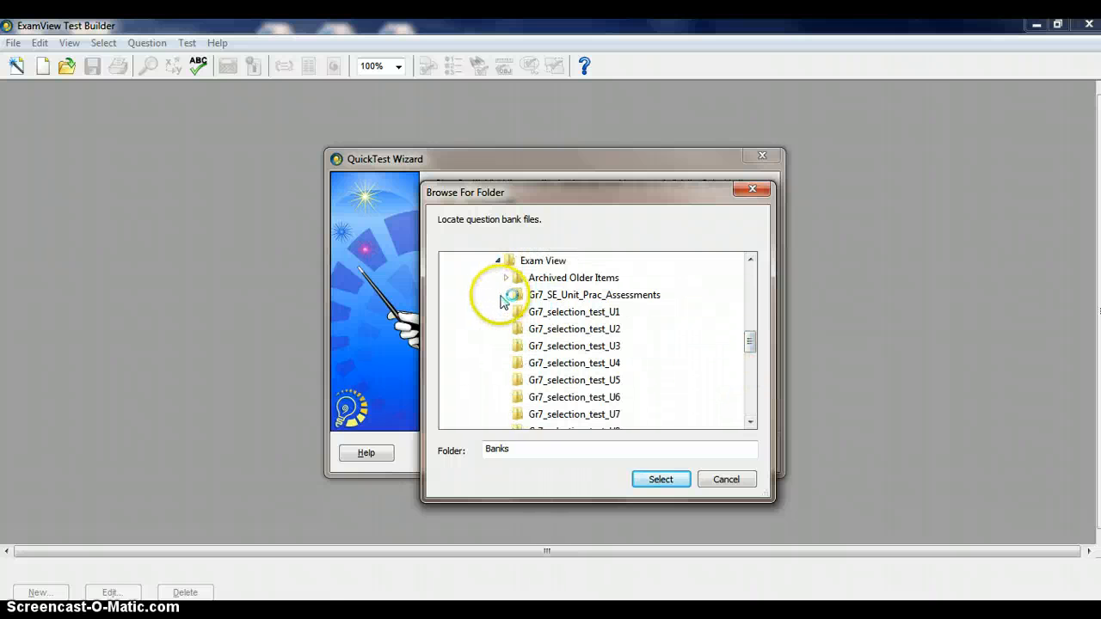
pyautogui.moveTo(749, 339); pyautogui.dragTo(761, 368)
pyautogui.click(585, 328)
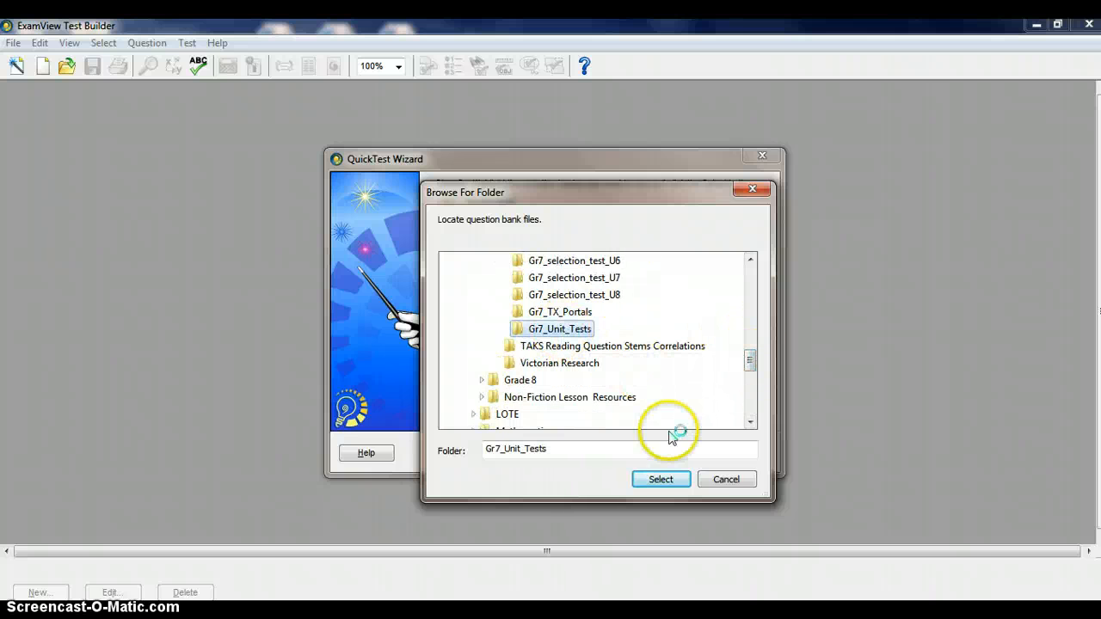
pyautogui.click(675, 487)
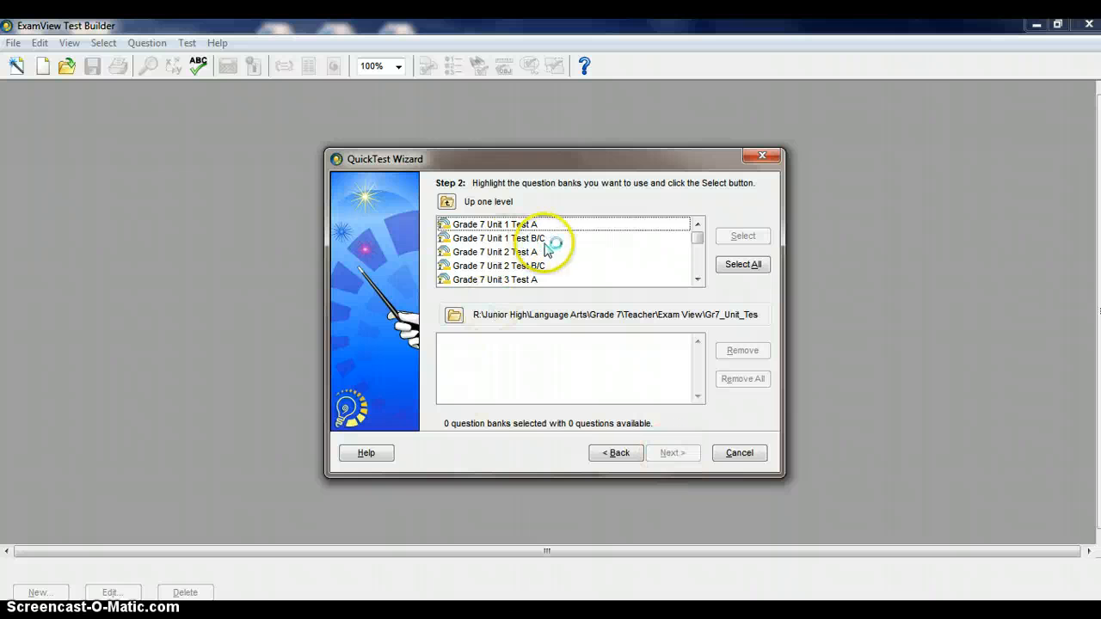
pyautogui.click(534, 253)
pyautogui.click(744, 237)
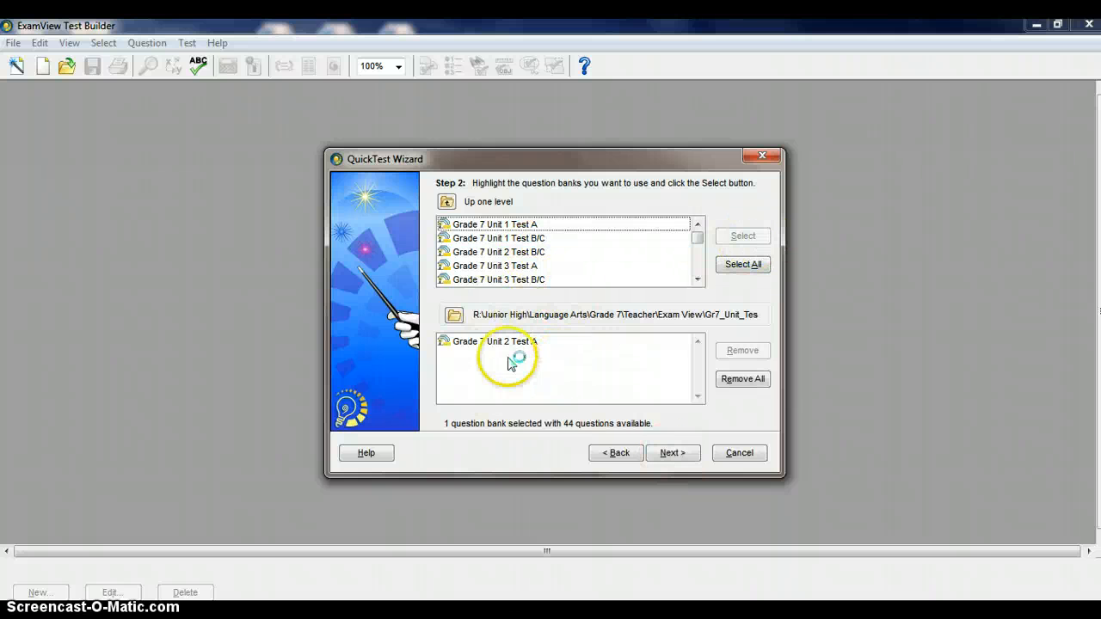
# Switch the question bank location to the Gr7_TX_Portals folder
pyautogui.click(454, 315)
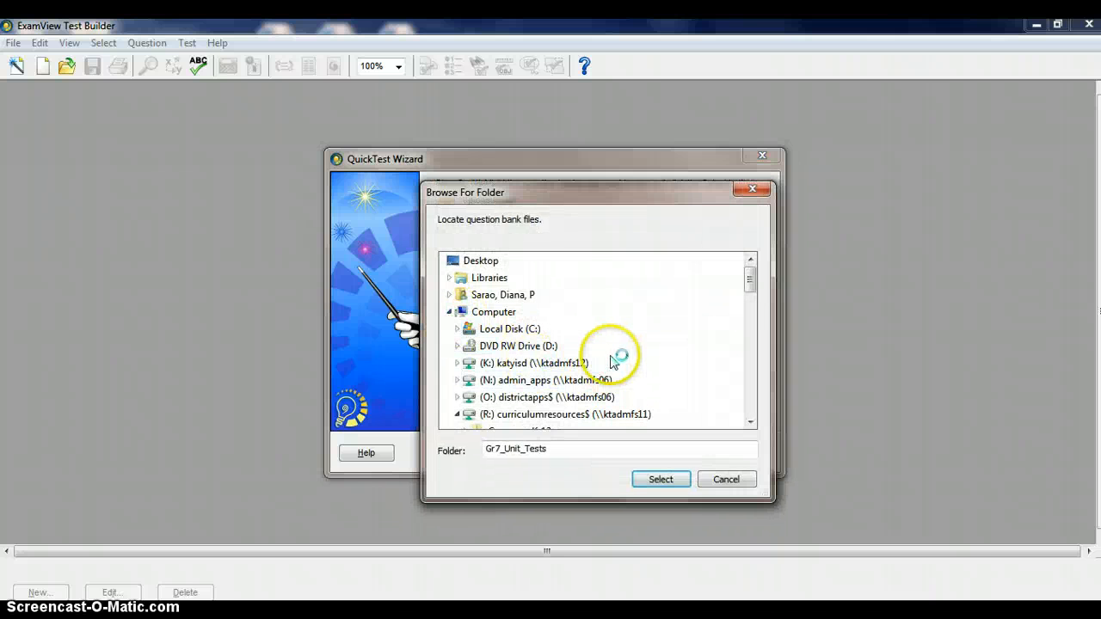
pyautogui.moveTo(751, 277); pyautogui.dragTo(755, 351)
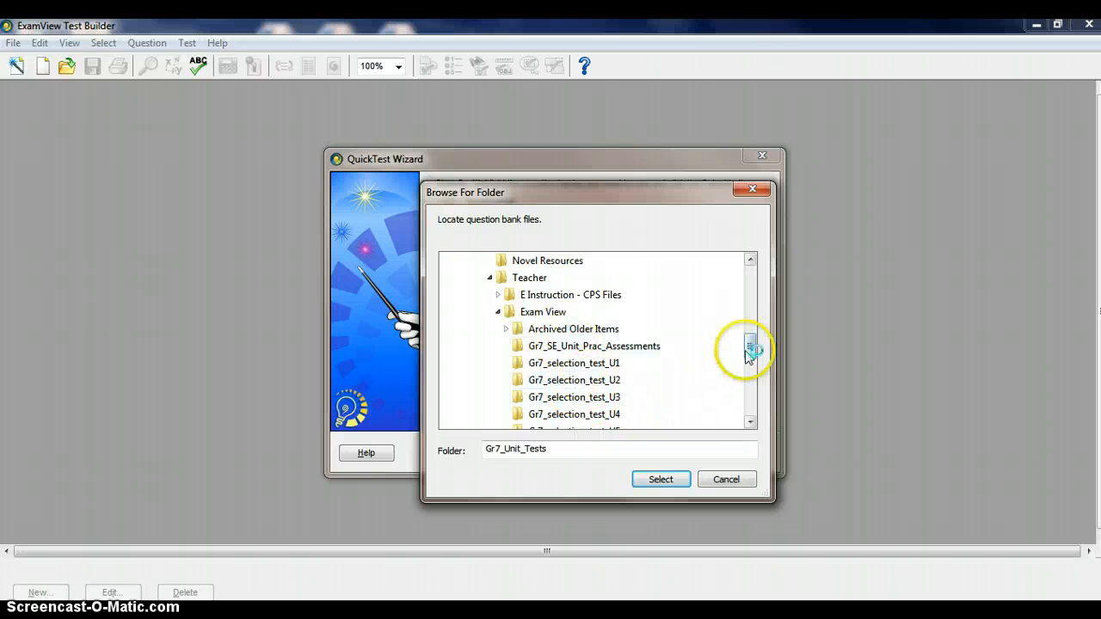
pyautogui.moveTo(749, 344); pyautogui.dragTo(750, 349)
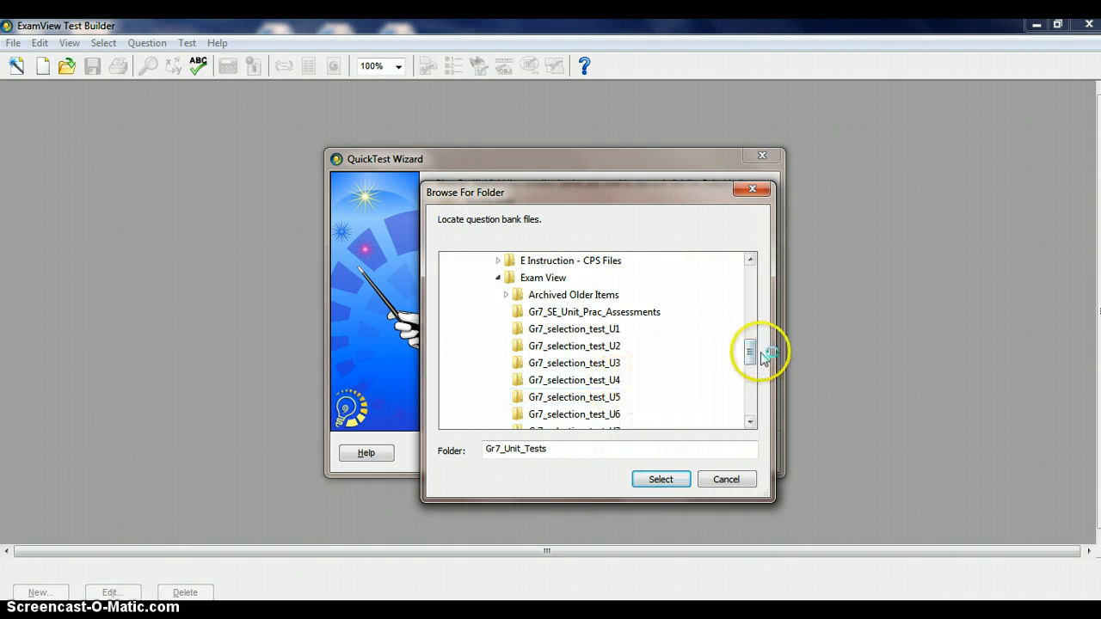
pyautogui.moveTo(754, 354); pyautogui.dragTo(755, 361)
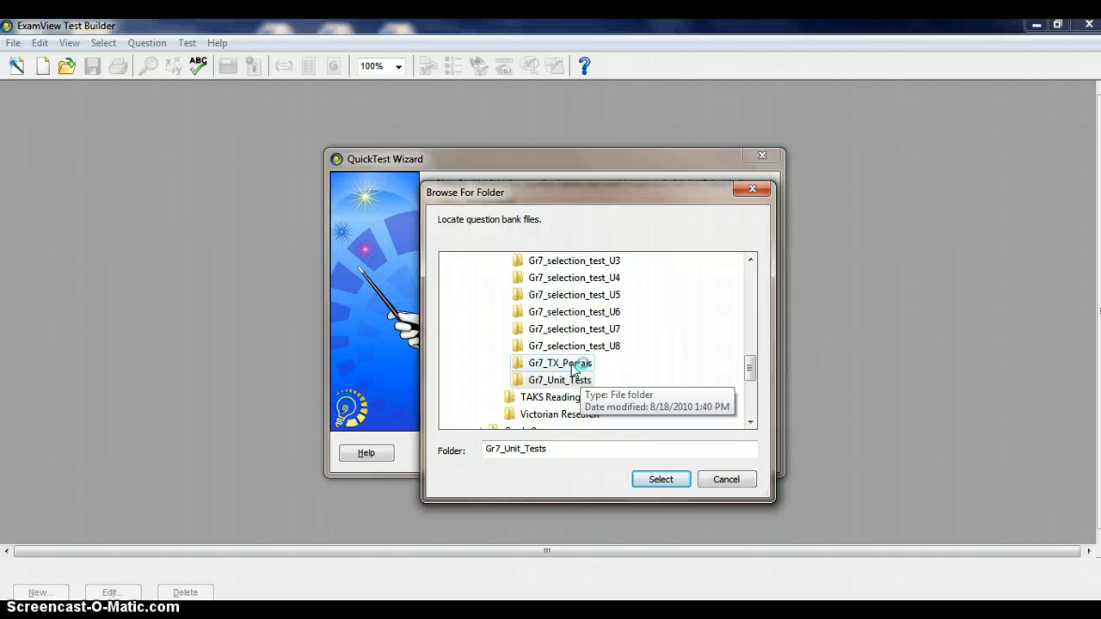
pyautogui.click(661, 480)
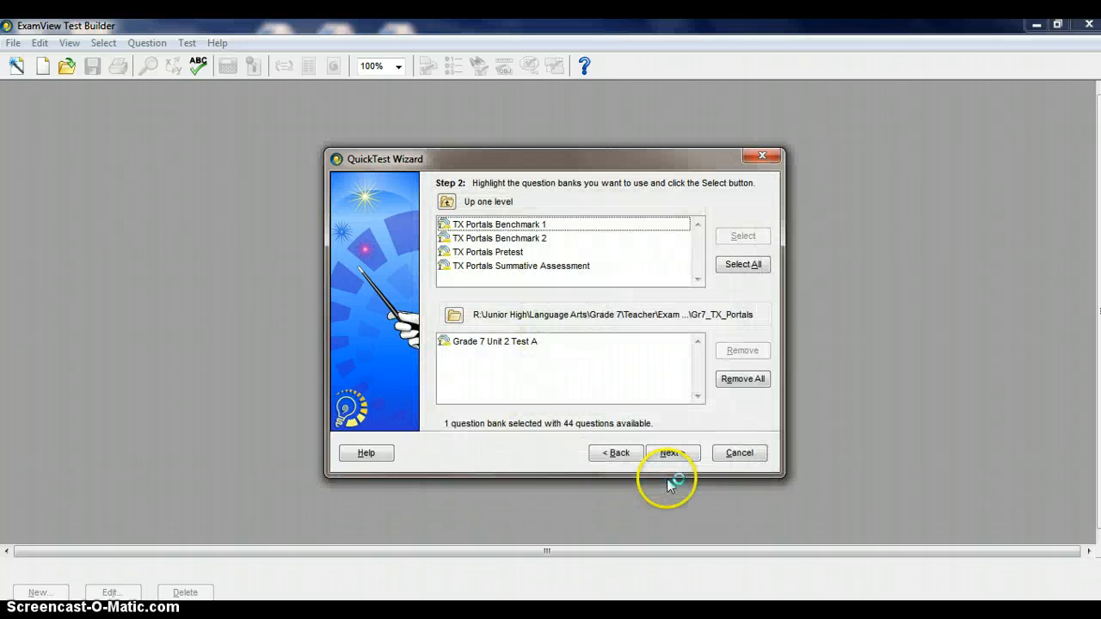
# Add the TX Portals Benchmark 1 and TX Portals Pretest question banks to the selection
pyautogui.click(561, 225)
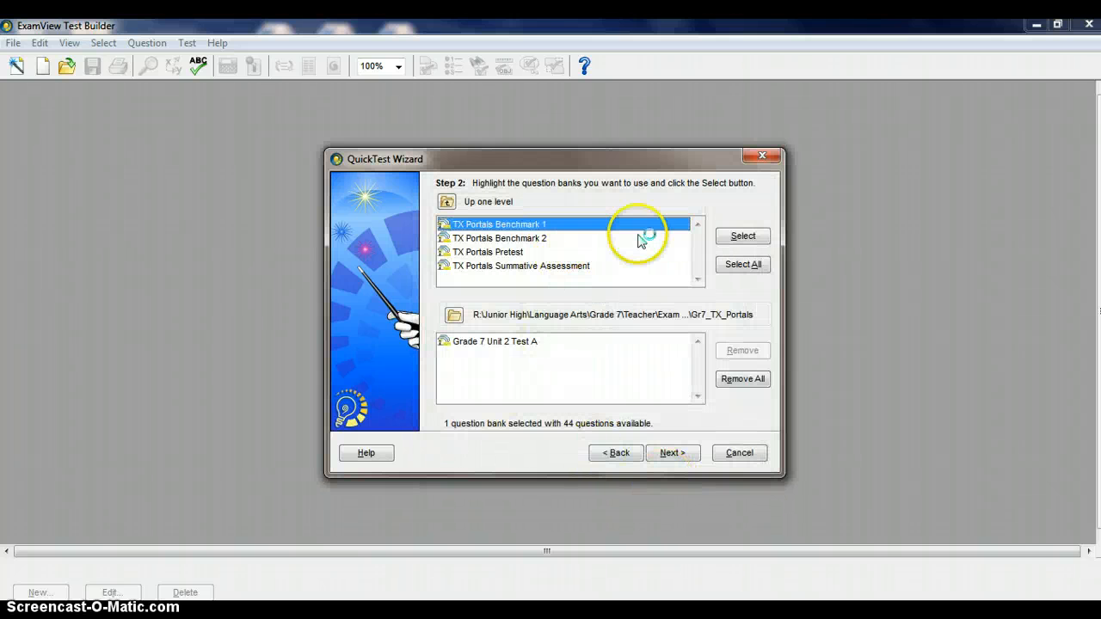
pyautogui.click(743, 236)
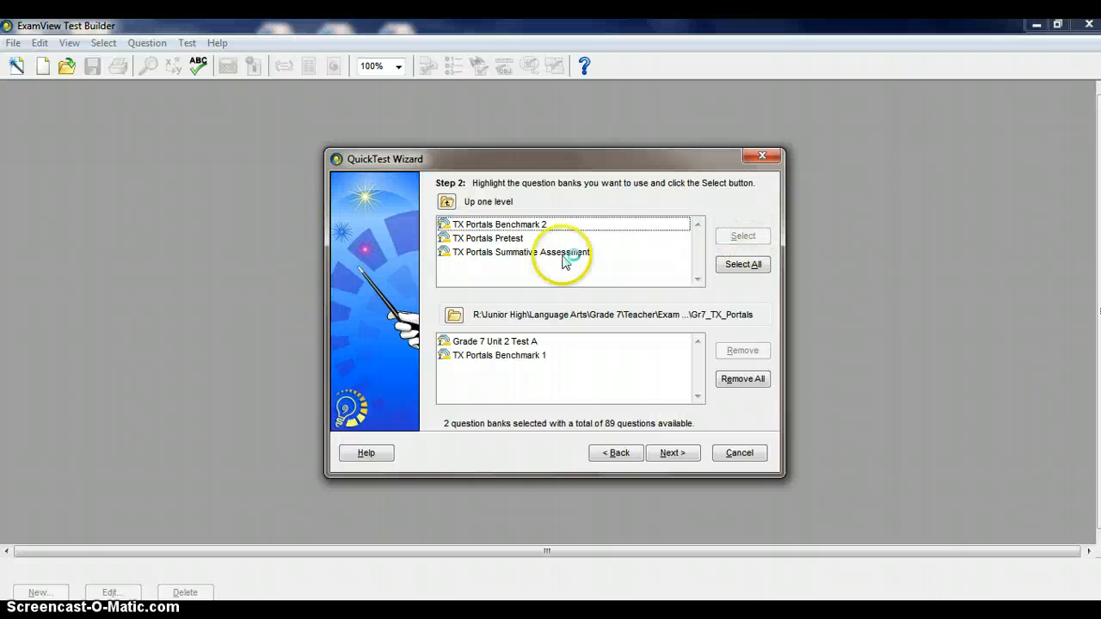
pyautogui.click(523, 238)
pyautogui.click(743, 236)
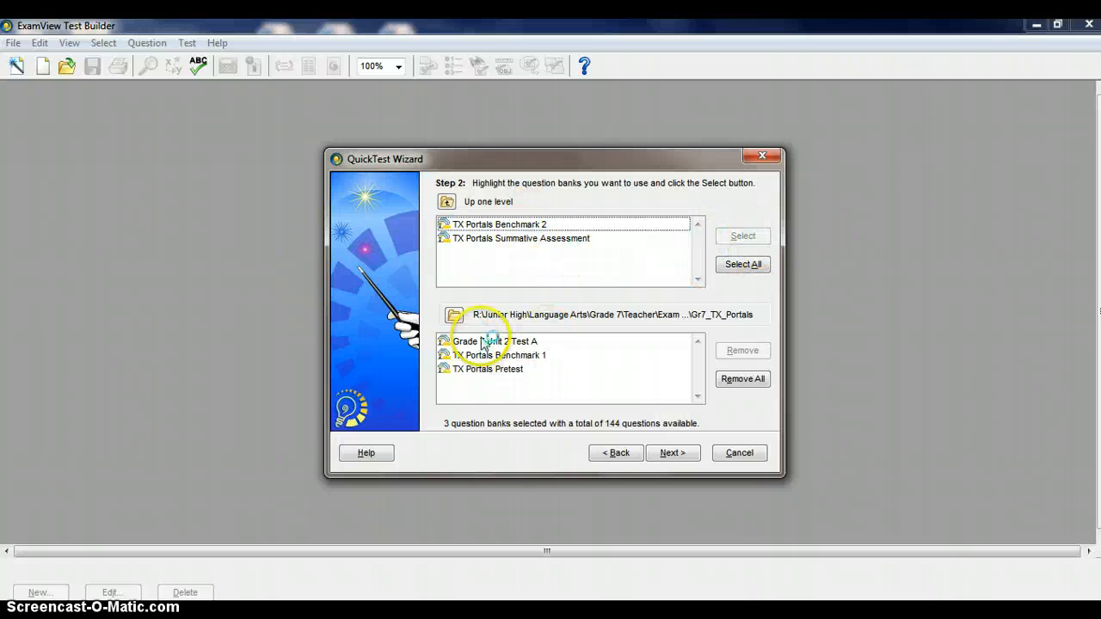
# Continue to the question counts with Multiple Choice set to 140, and close the wizard's help window
pyautogui.click(672, 454)
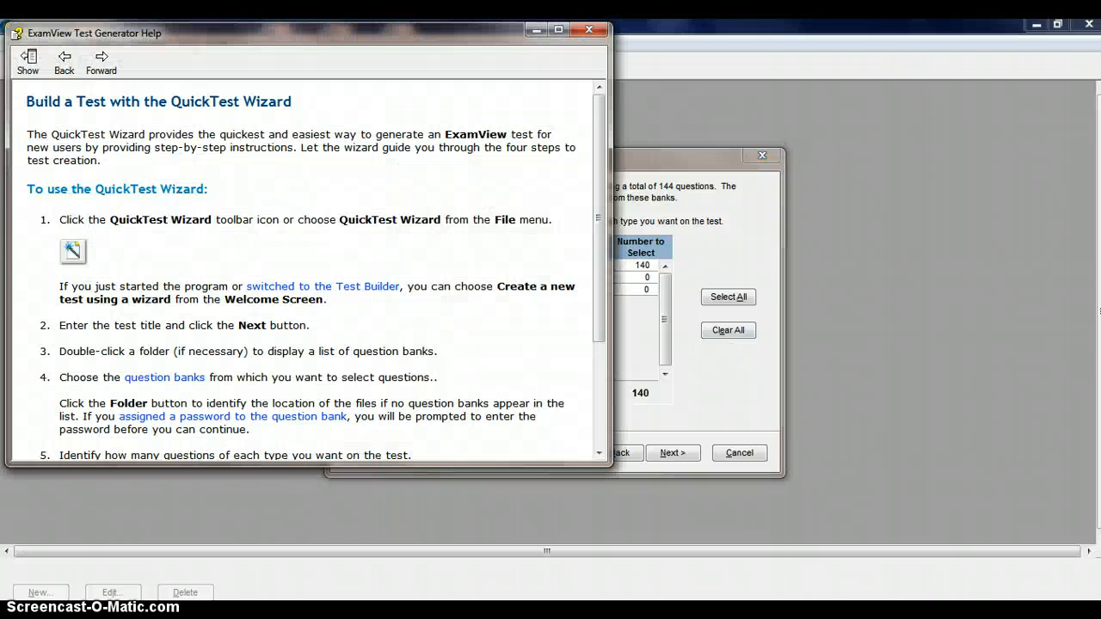
pyautogui.click(589, 30)
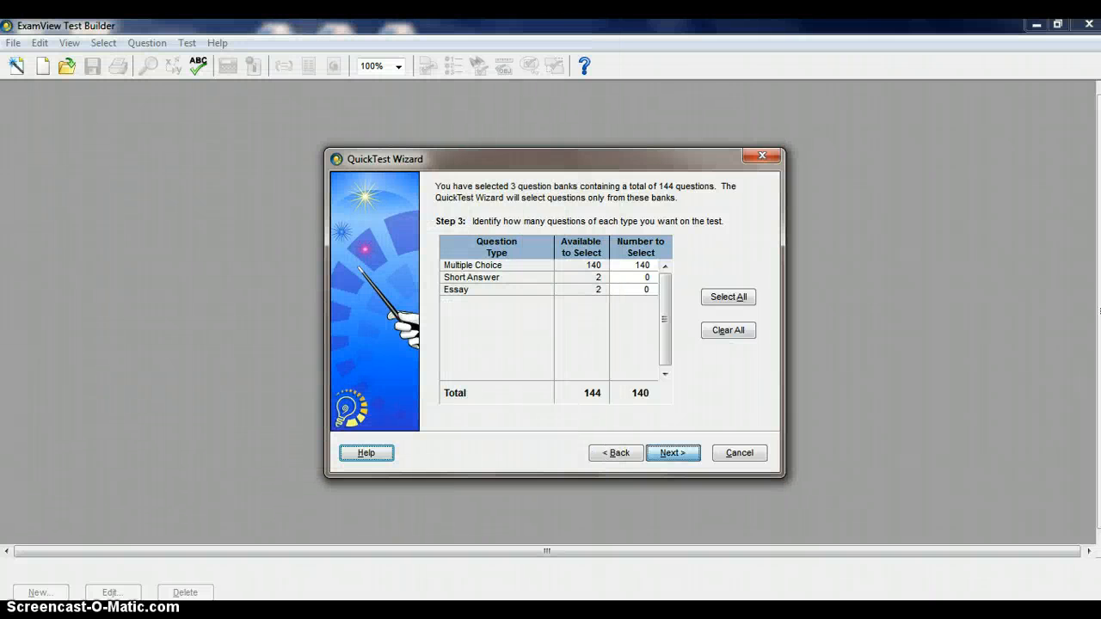
# Finish the QuickTest Wizard to generate the 140-question test from the three selected banks, and review its reading passages and comprehension questions
pyautogui.click(672, 453)
pyautogui.click(673, 454)
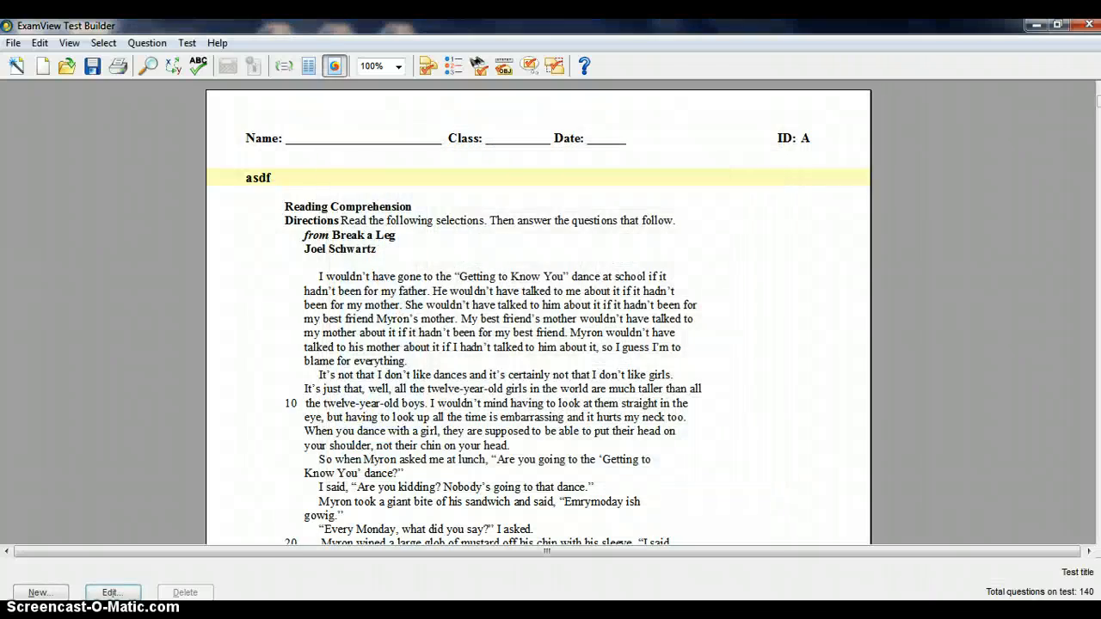
pyautogui.scroll(-20, 454, 224)
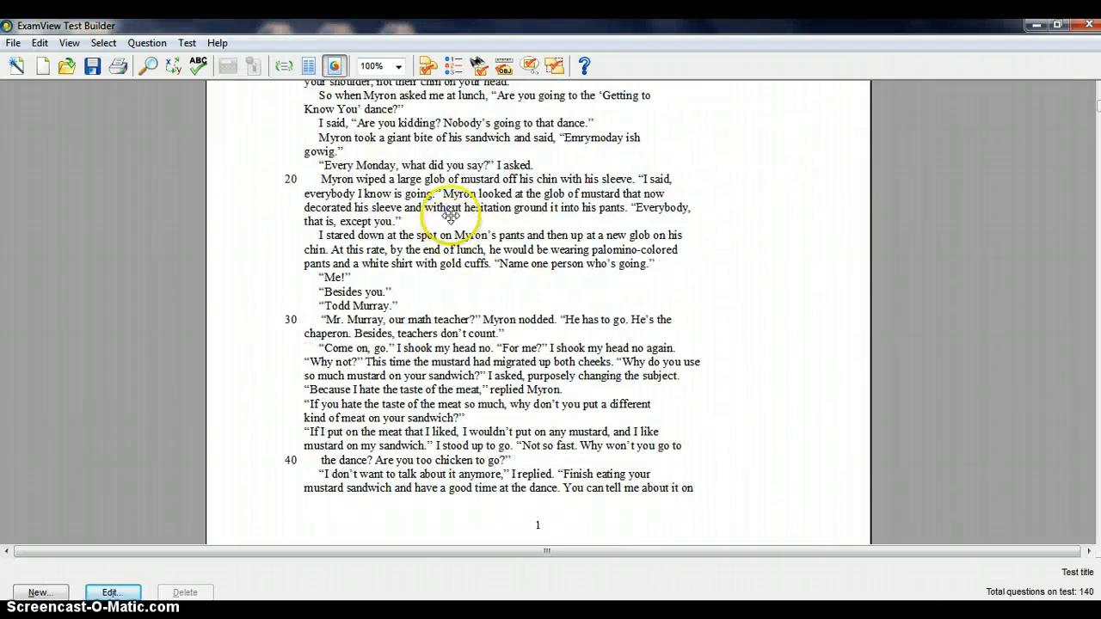
pyautogui.scroll(-20, 453, 211)
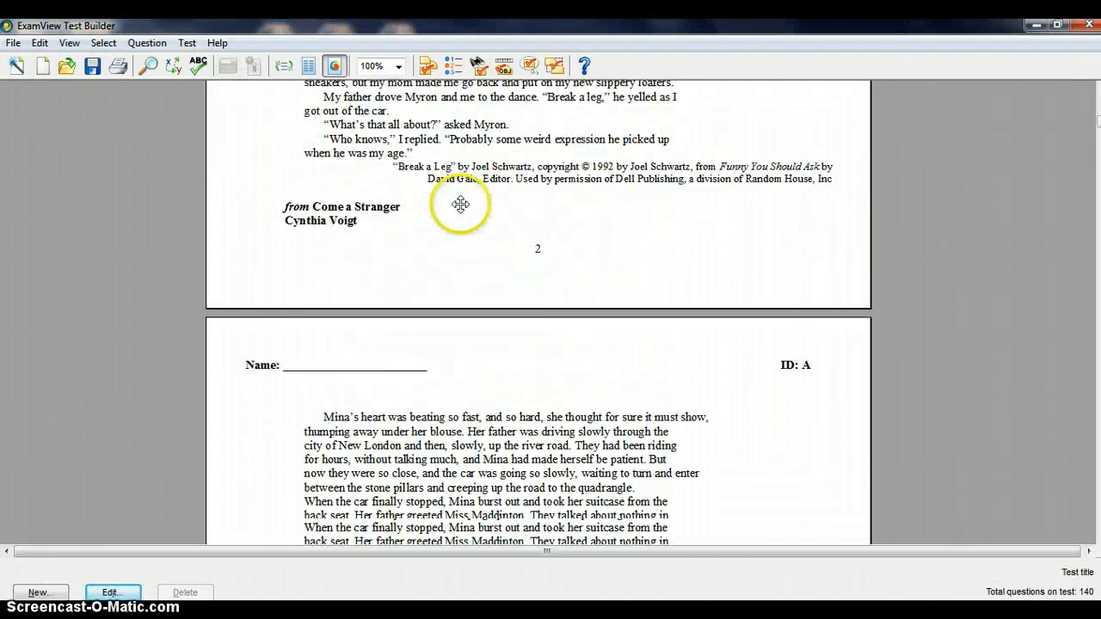
pyautogui.scroll(-15, 462, 197)
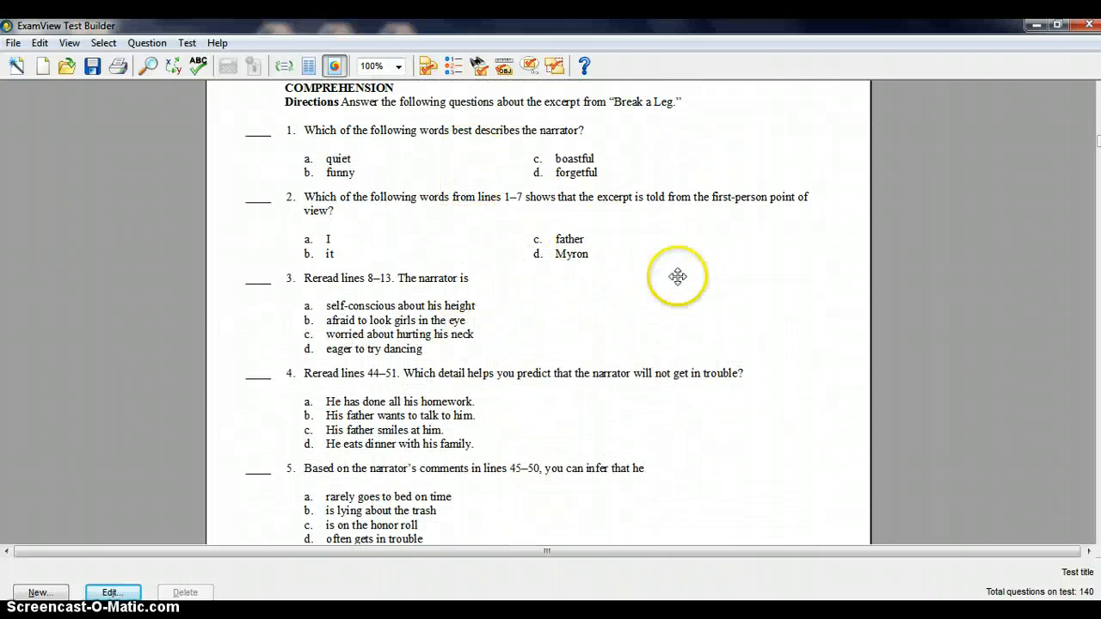
pyautogui.scroll(-12, 423, 352)
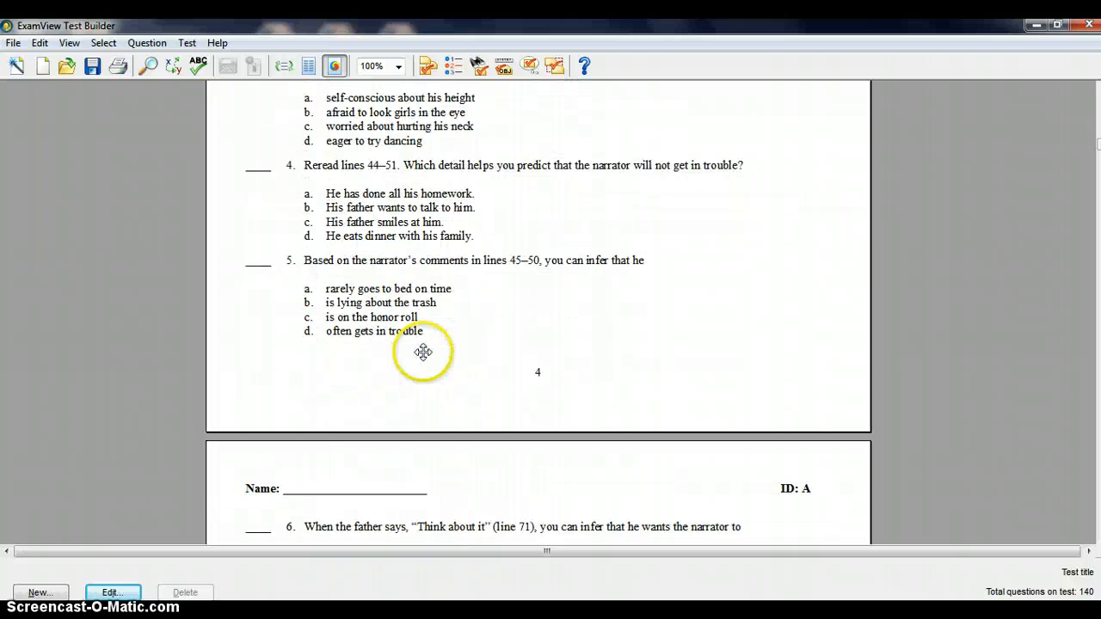
pyautogui.scroll(-10, 422, 335)
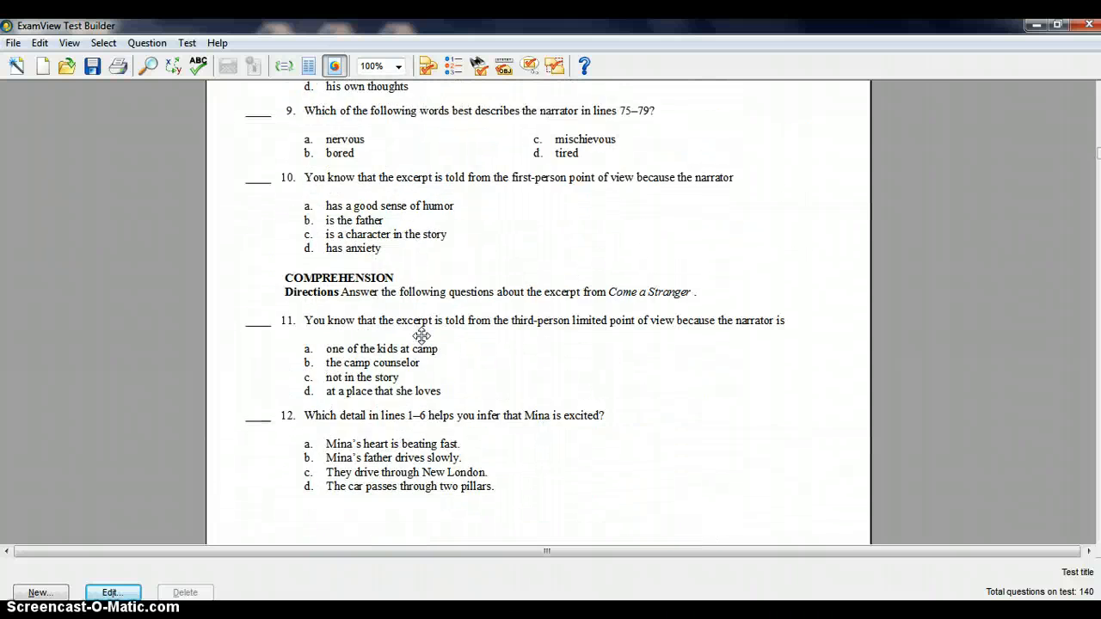
pyautogui.scroll(-5, 483, 442)
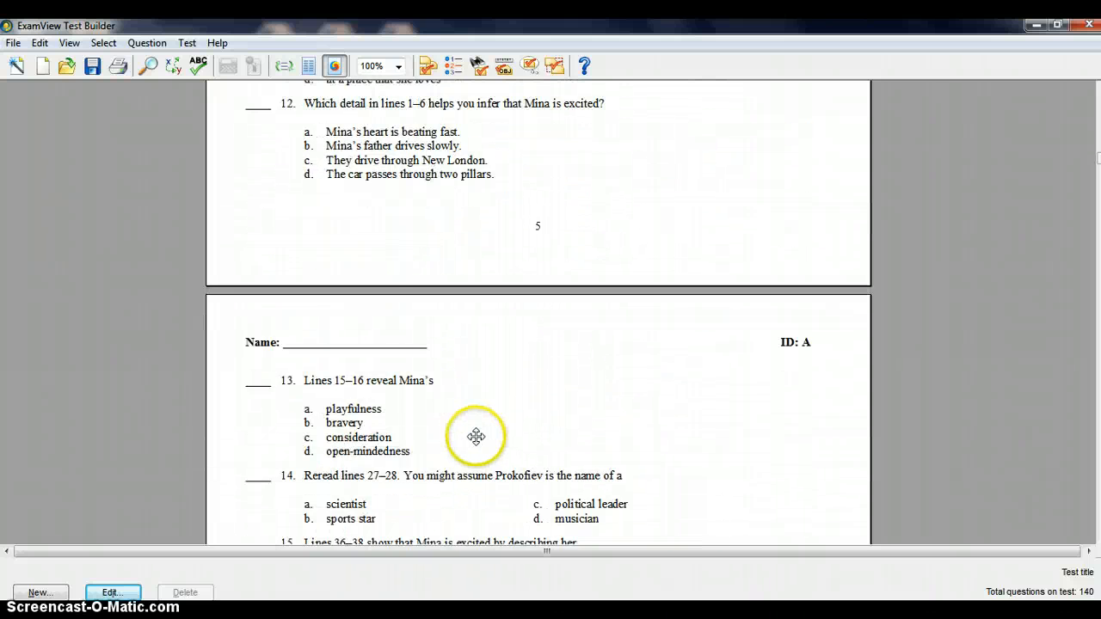
# Switch to PowerPoint and present the coordinator's contact information slide as a full-screen slide show
pyautogui.click(392, 614)
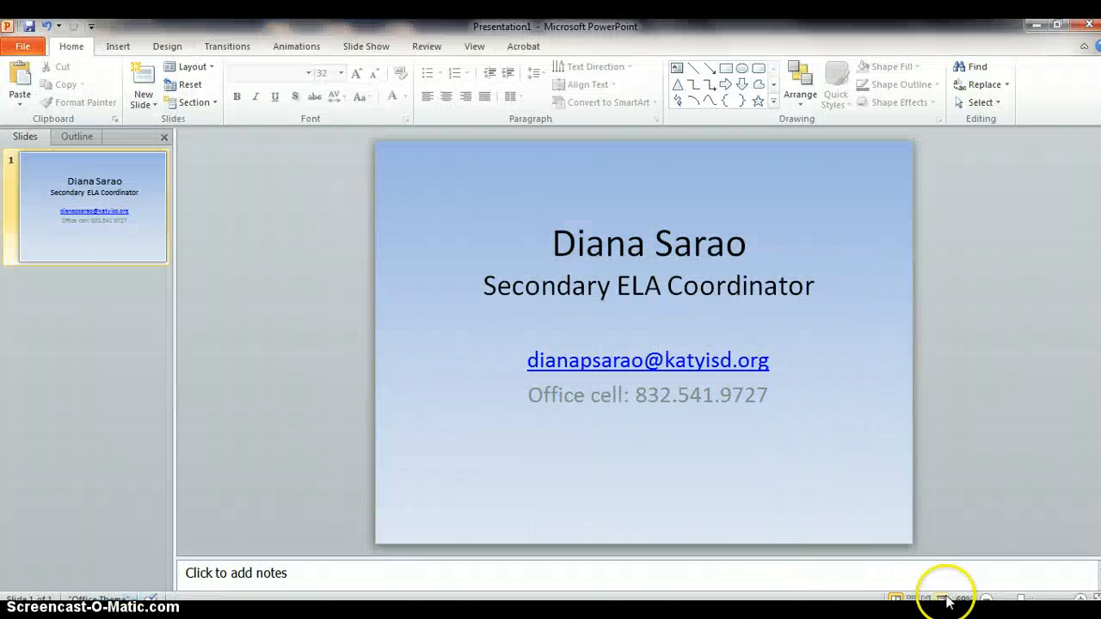
pyautogui.click(942, 599)
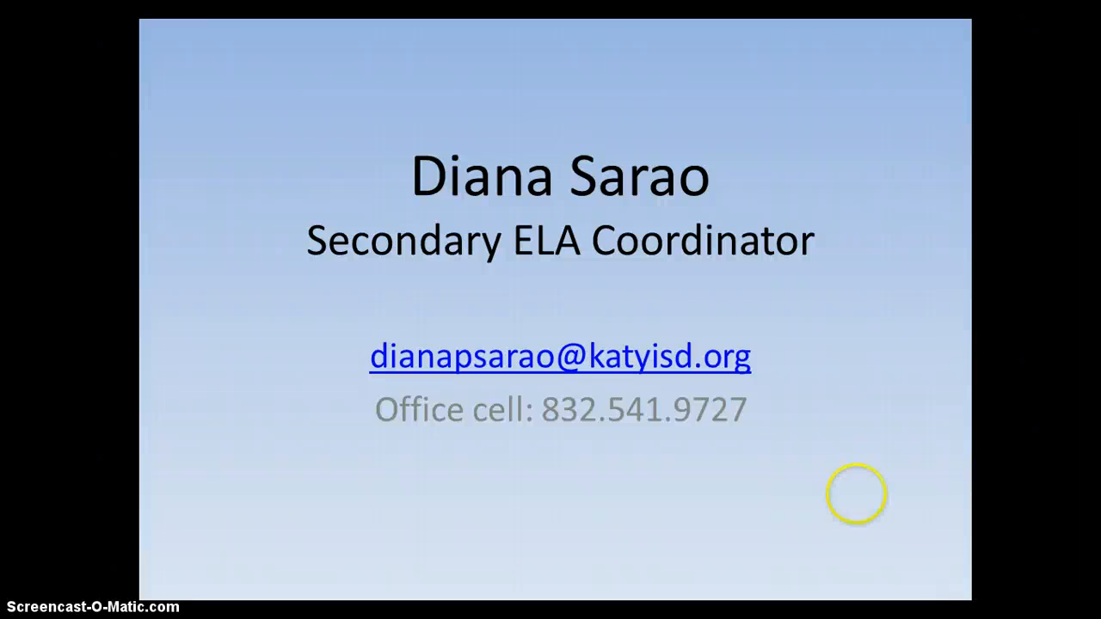